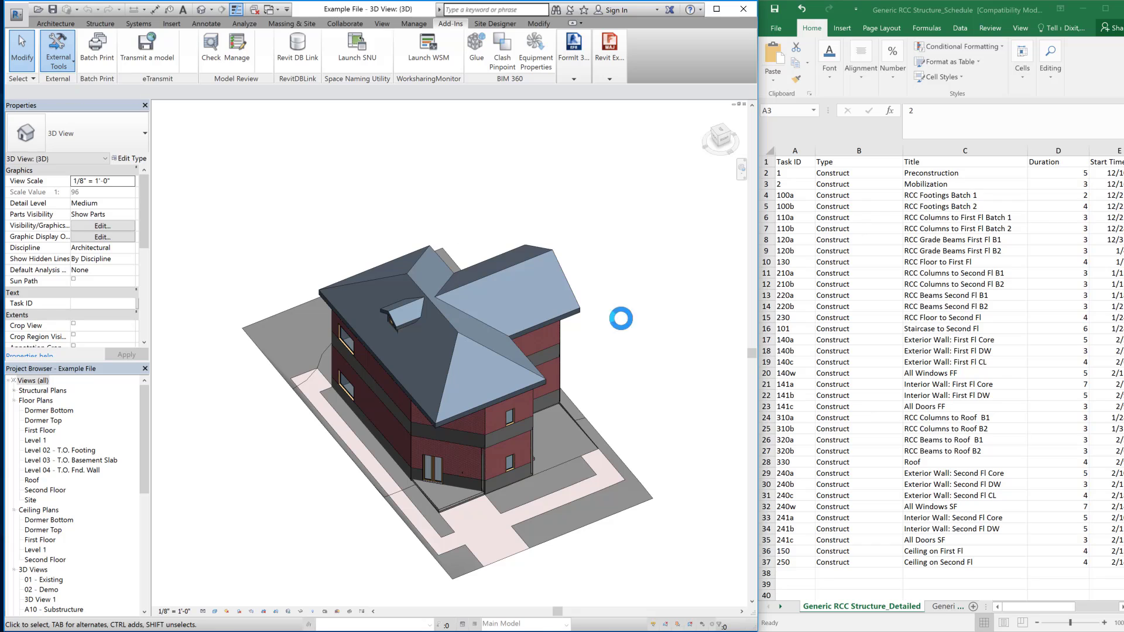
Export the Example File model as a Navisworks .nwc cache in the Navisworks folder, replacing the existing Example File.
left_click(271, 239)
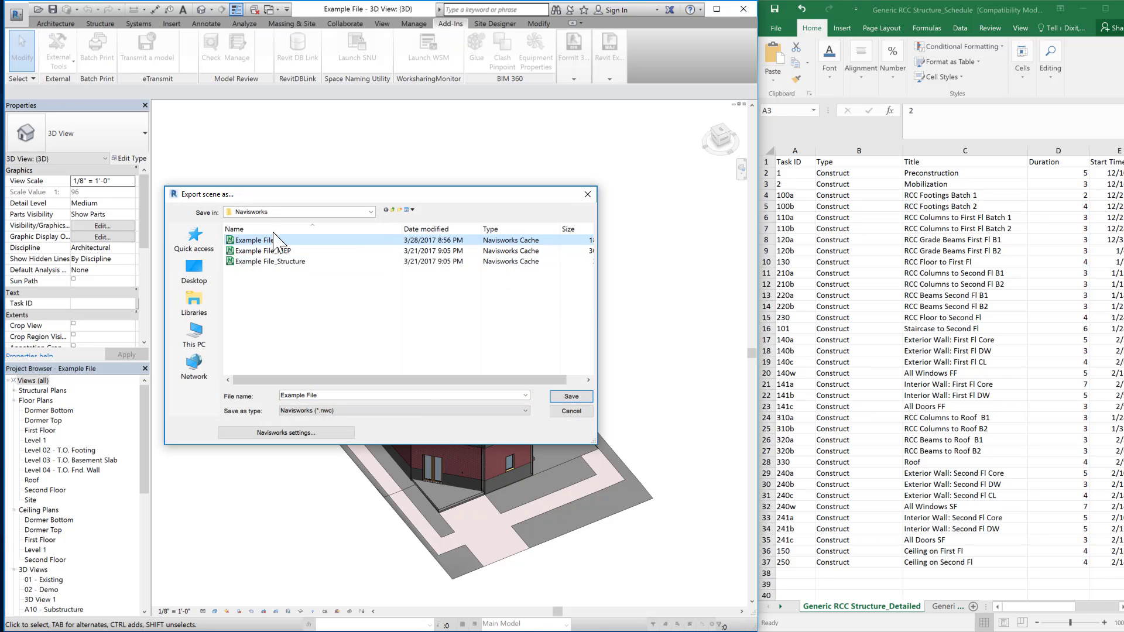
left_click(589, 395)
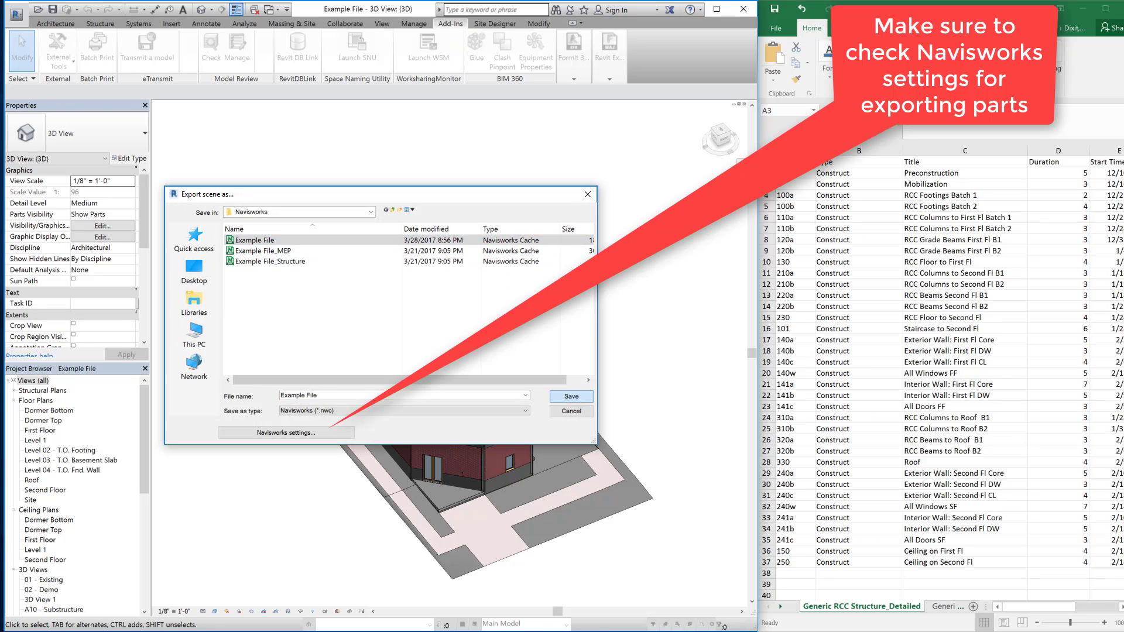
left_click(595, 326)
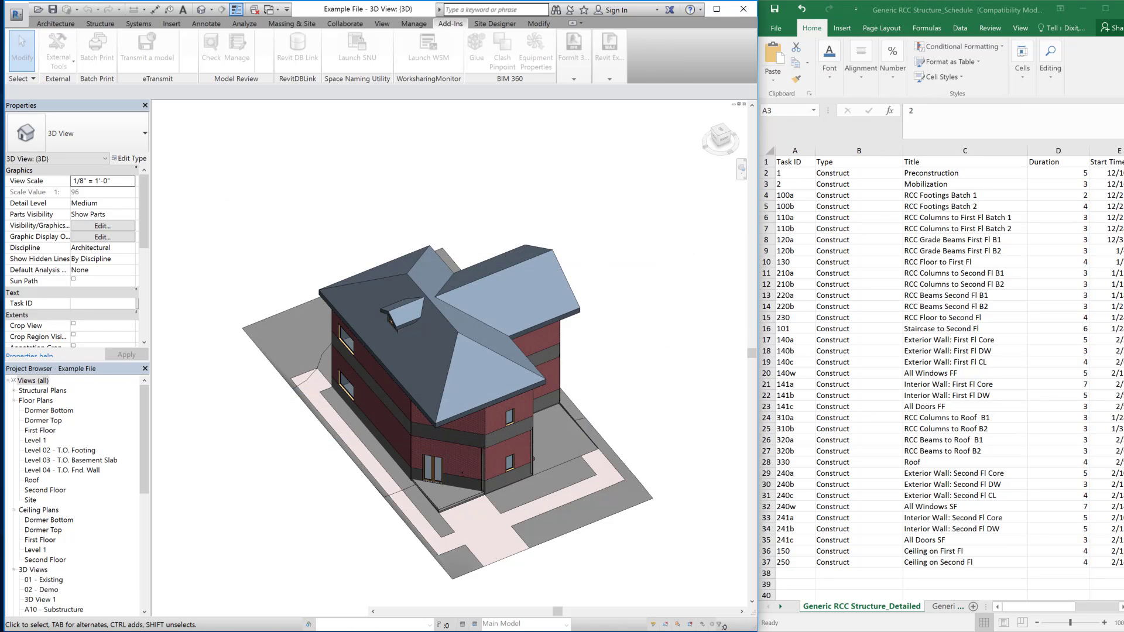
Close the Example File model and export the Example File_Structure model as a Navisworks .nwc cache, replacing the existing file.
left_click(12, 17)
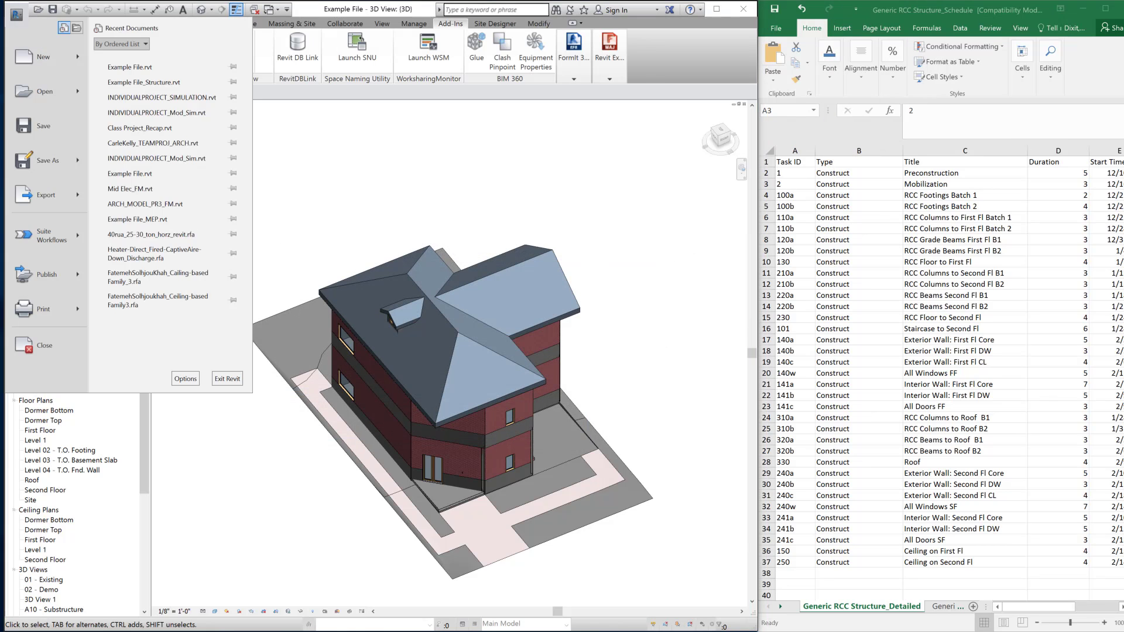
left_click(38, 346)
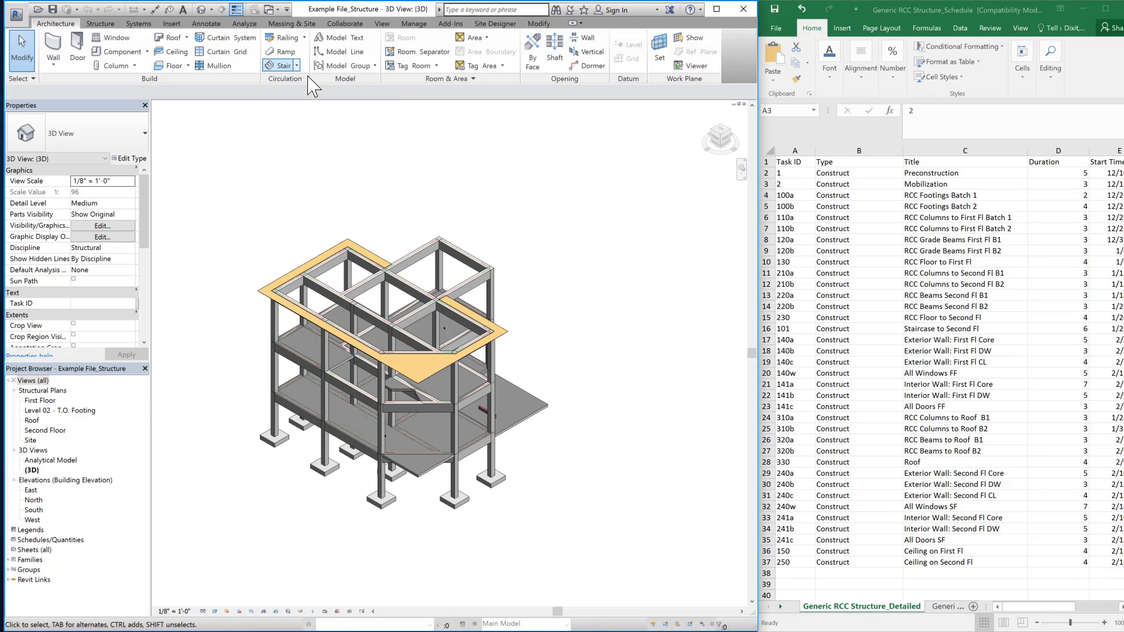
left_click(450, 24)
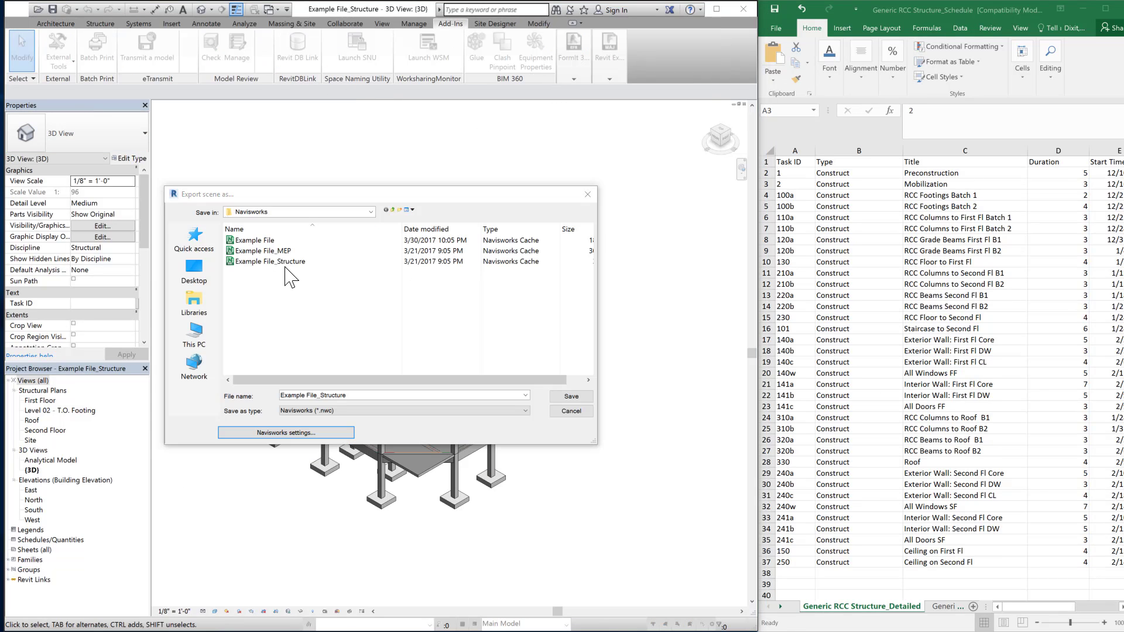
left_click(572, 398)
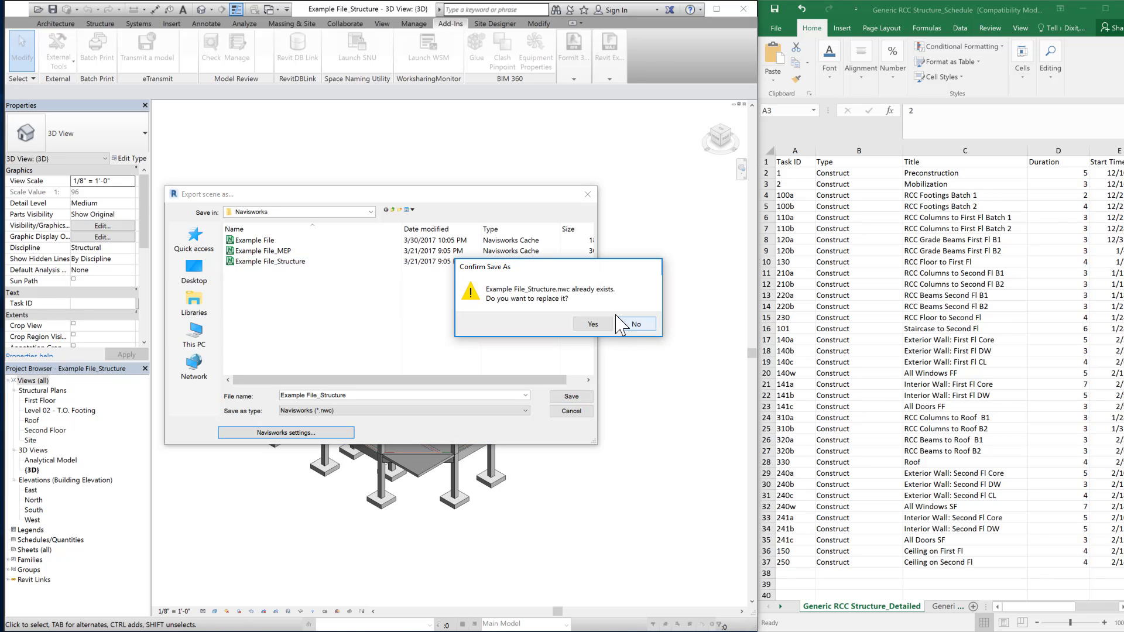
left_click(593, 324)
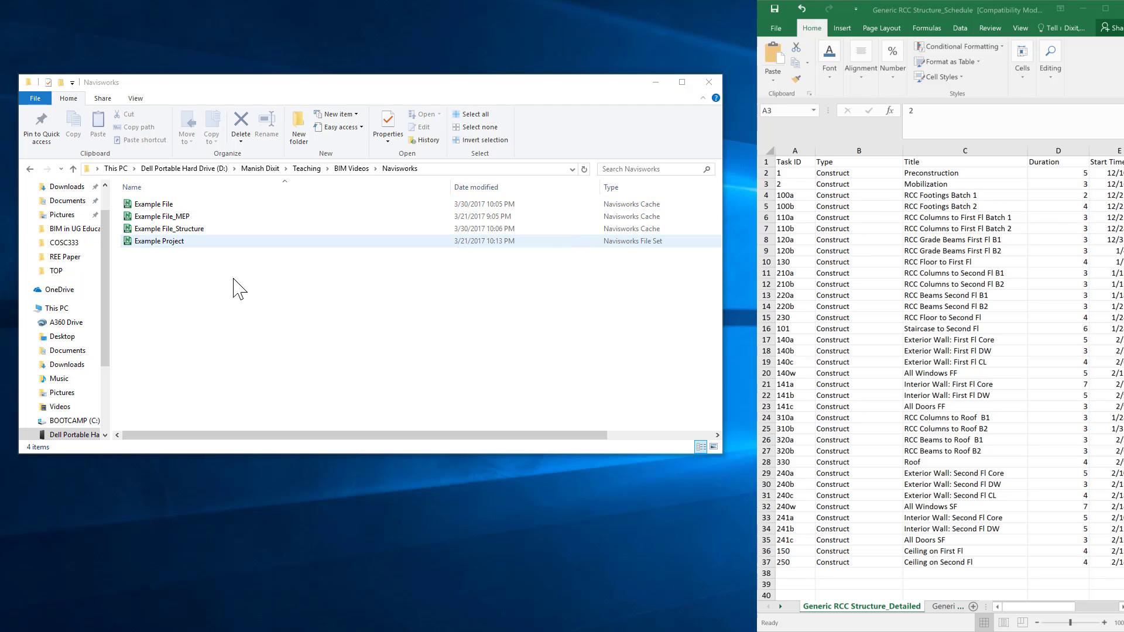
Open the Example Project file set from the Navisworks folder in Navisworks Manage.
left_click(163, 243)
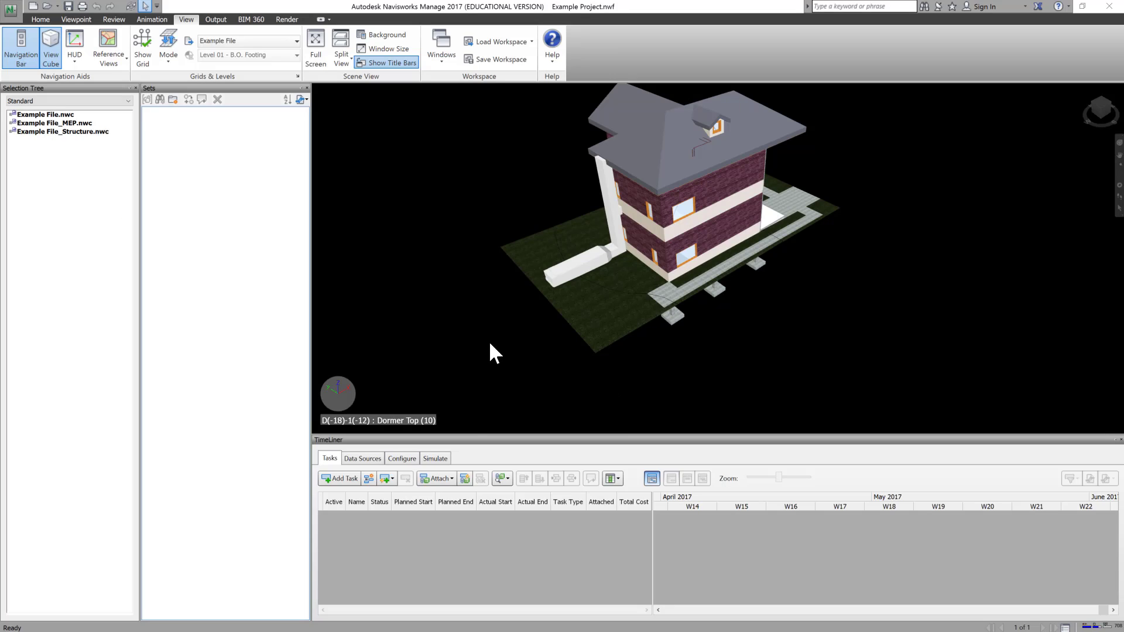
left_click(414, 332)
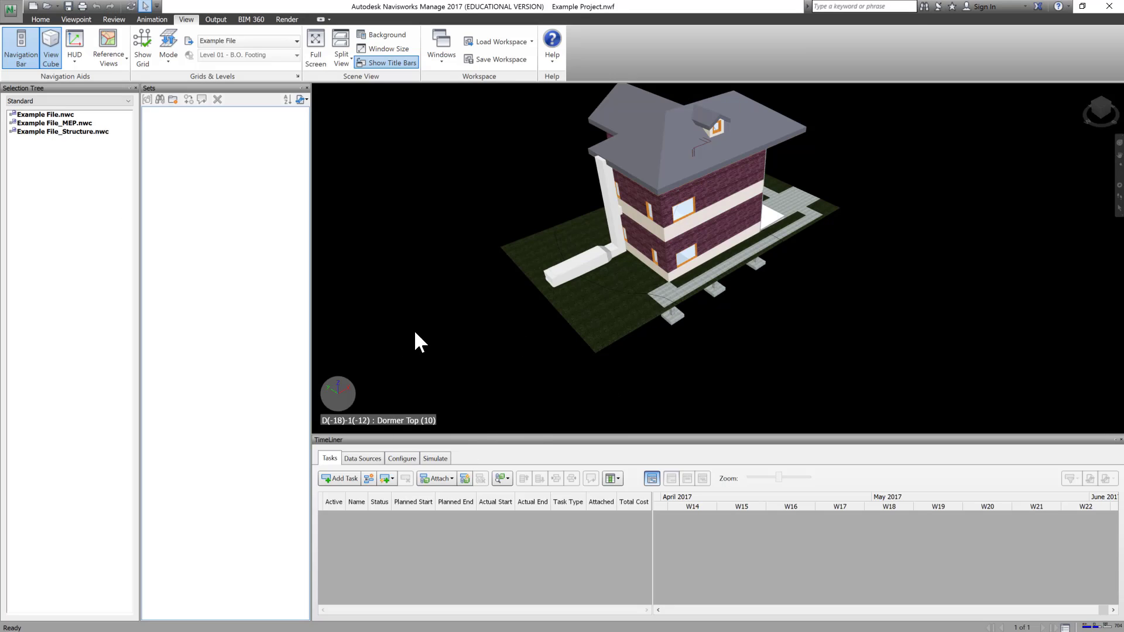
scroll(411, 334, "down", 3)
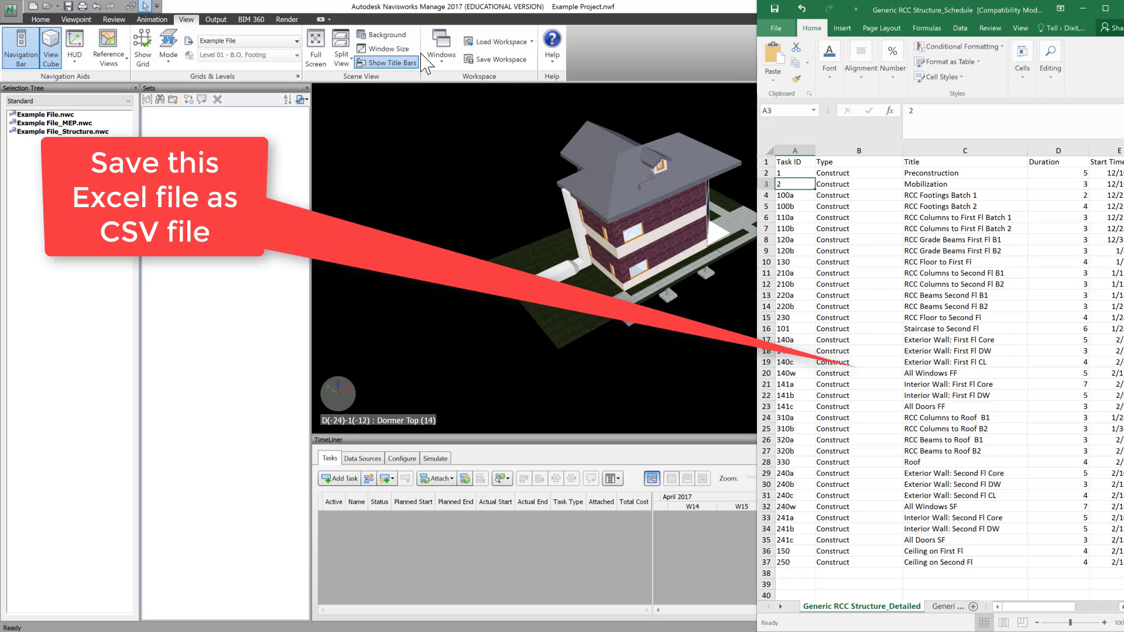
In Excel, save the active sheet of Generic RCC Structure_Schedule as CSV (Comma delimited) in the Navisworks folder, and close the workbook.
left_click(776, 28)
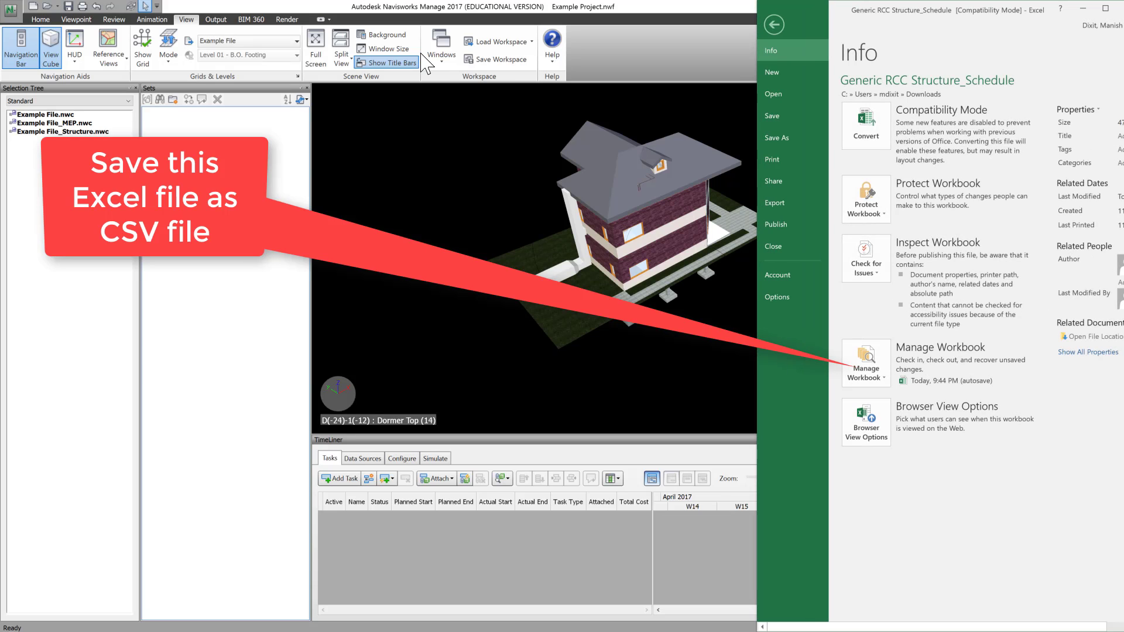
left_click(771, 135)
left_click(824, 209)
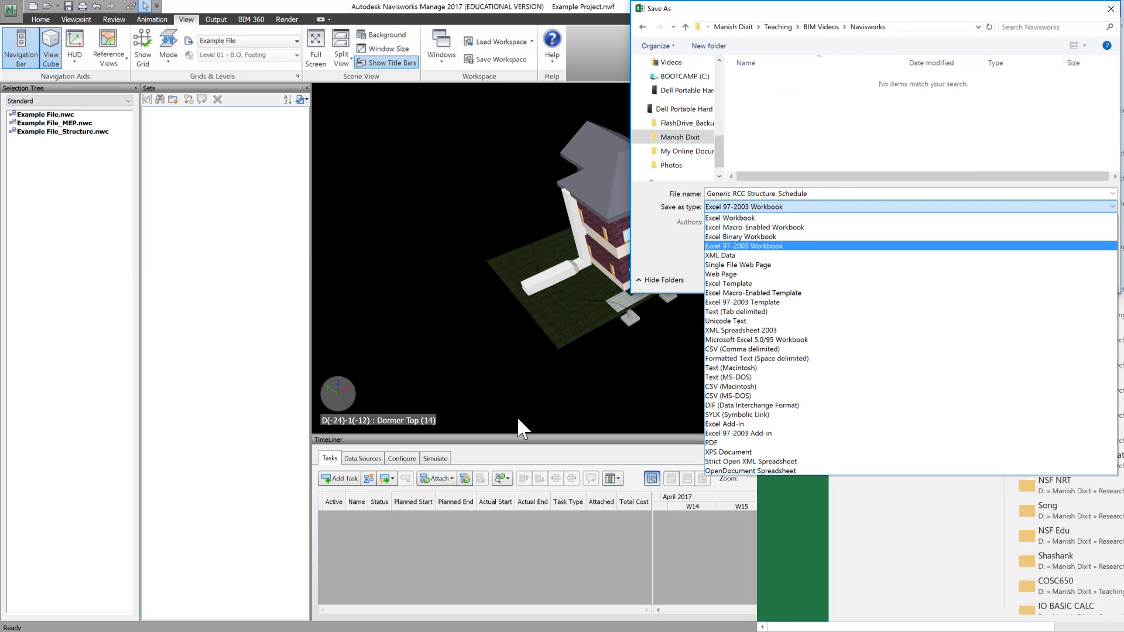
left_click(784, 350)
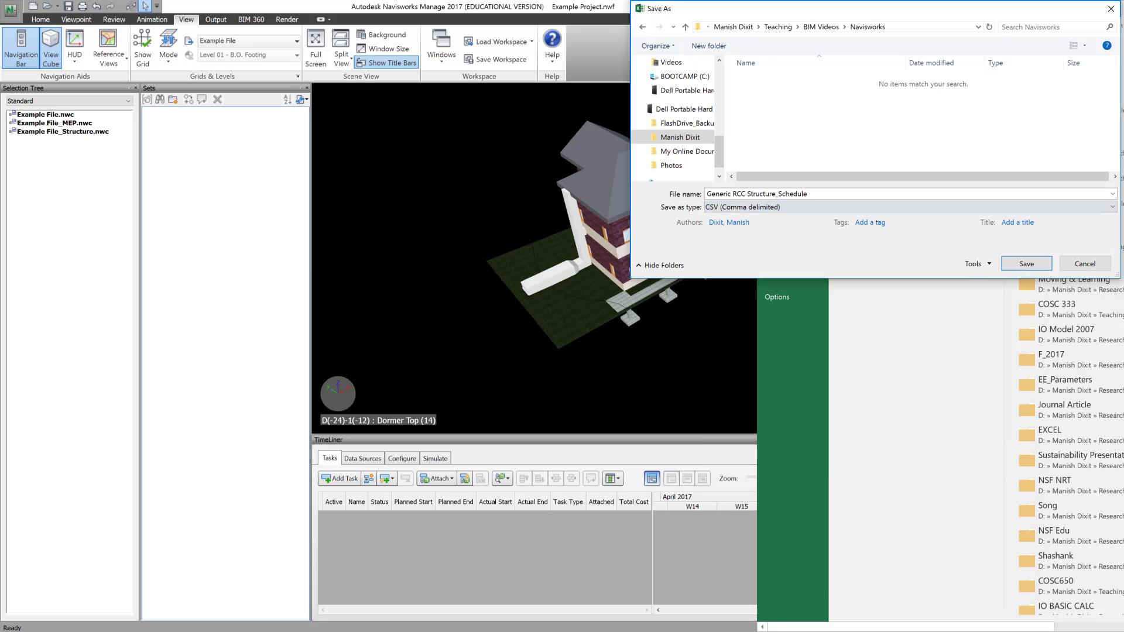
left_click(1003, 264)
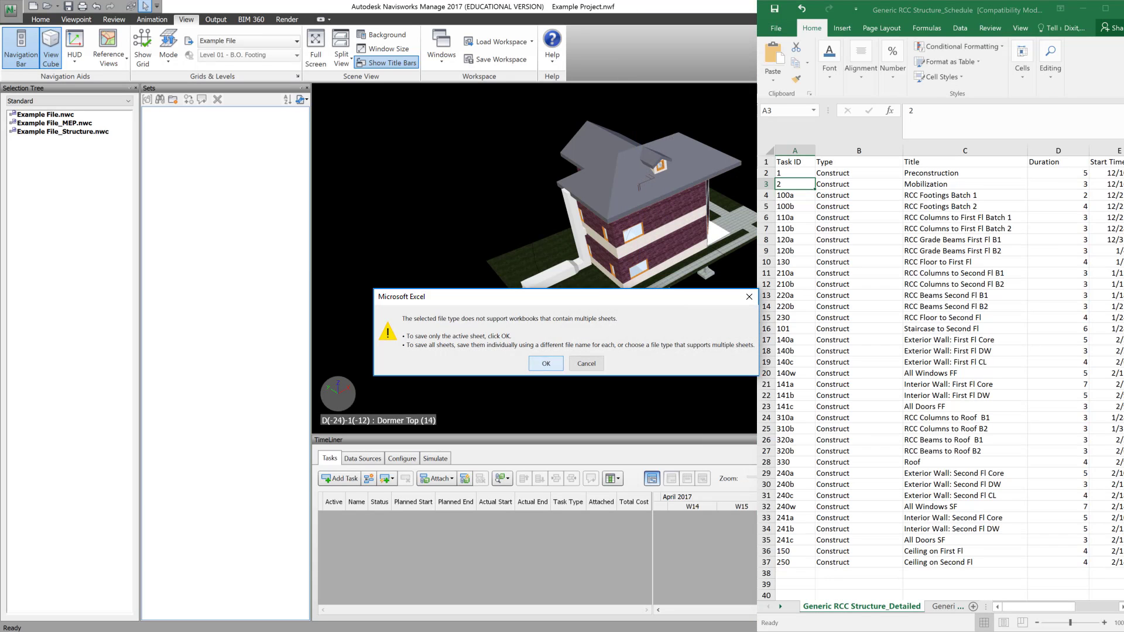
left_click(527, 359)
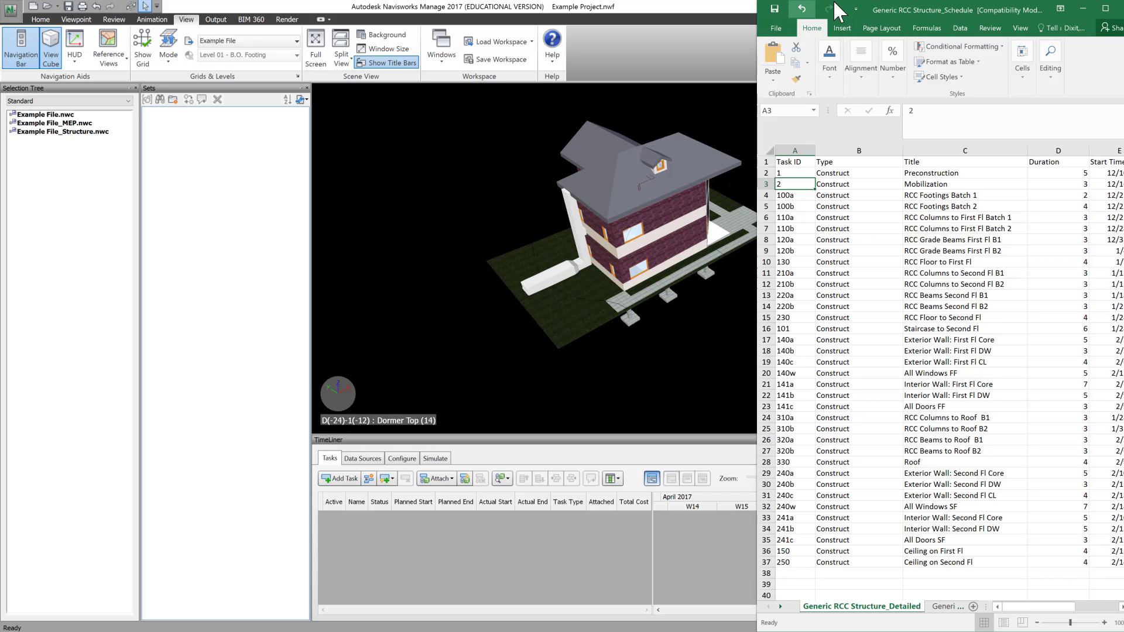
key("alt+F4")
left_click(572, 344)
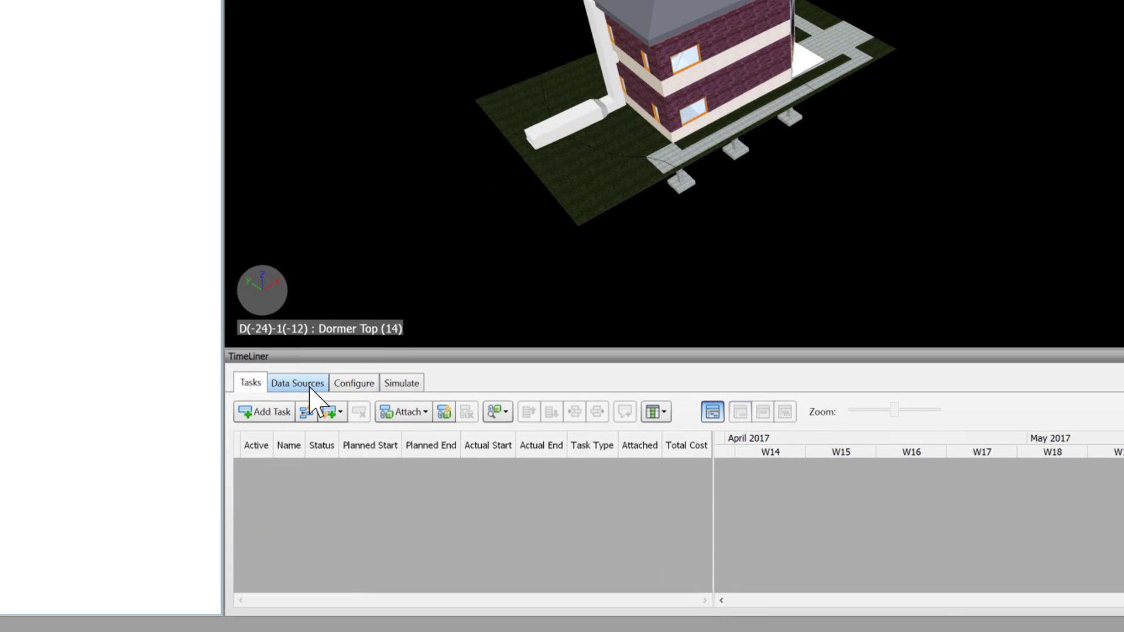
In the Navisworks TimeLiner, add a CSV Import data source using the Generic RCC Structure_Schedule file.
left_click(362, 459)
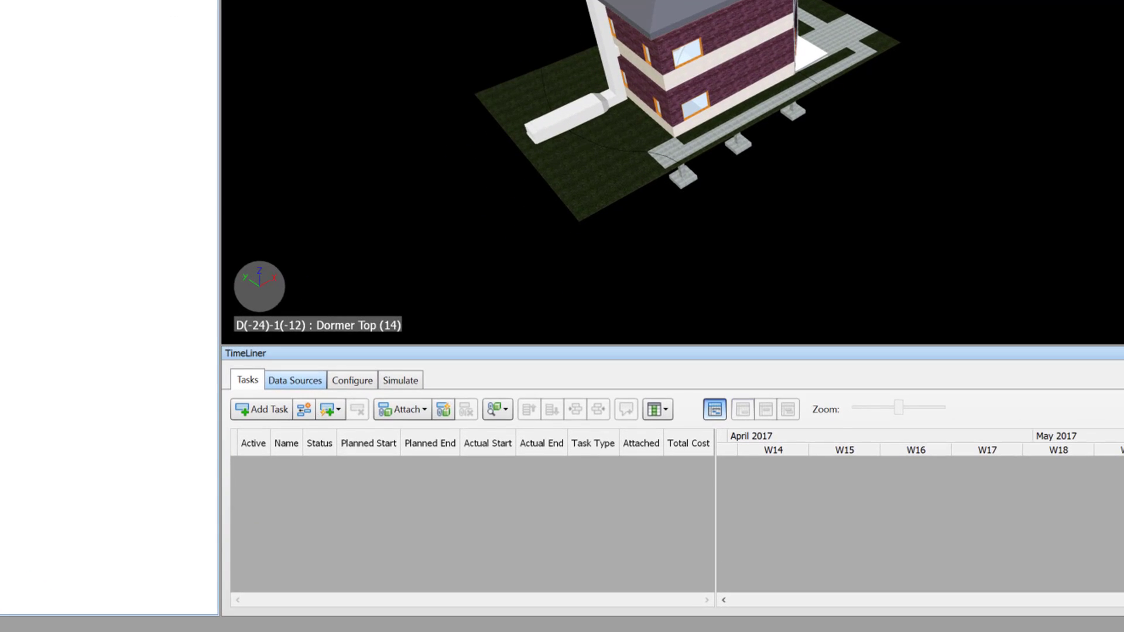
left_click(256, 409)
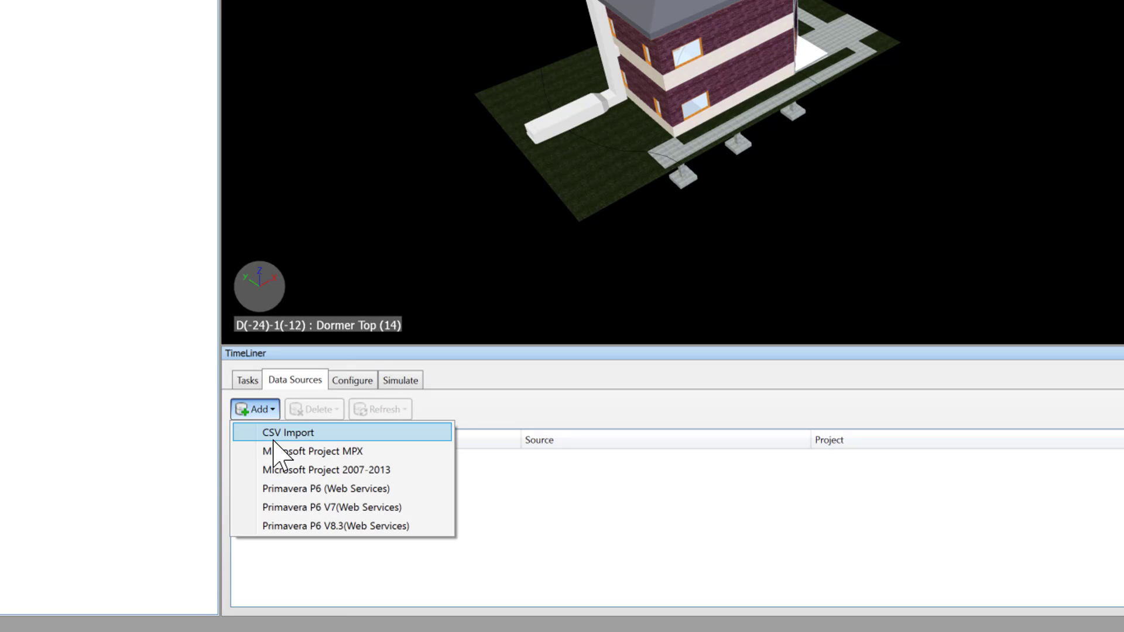
left_click(296, 436)
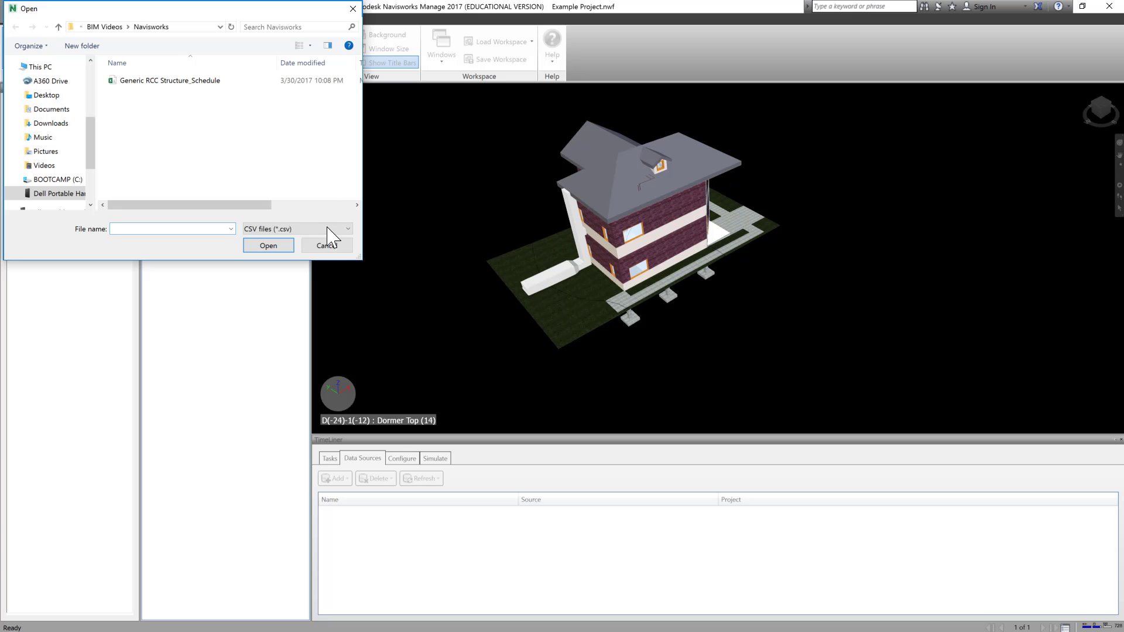
left_click_drag(361, 258, 434, 287)
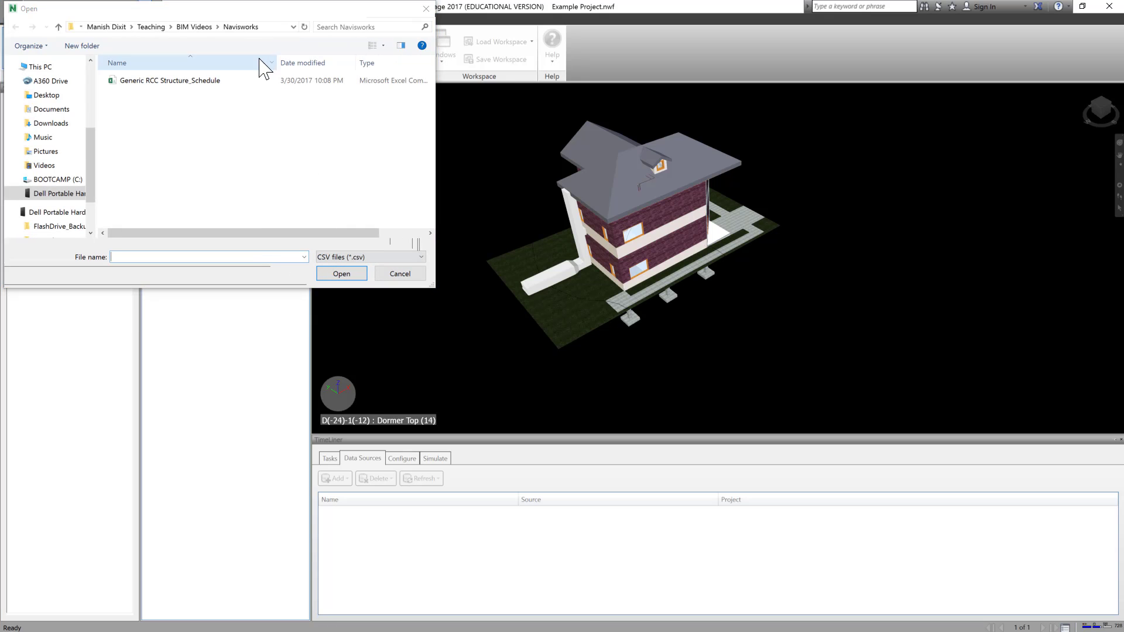
left_click(187, 81)
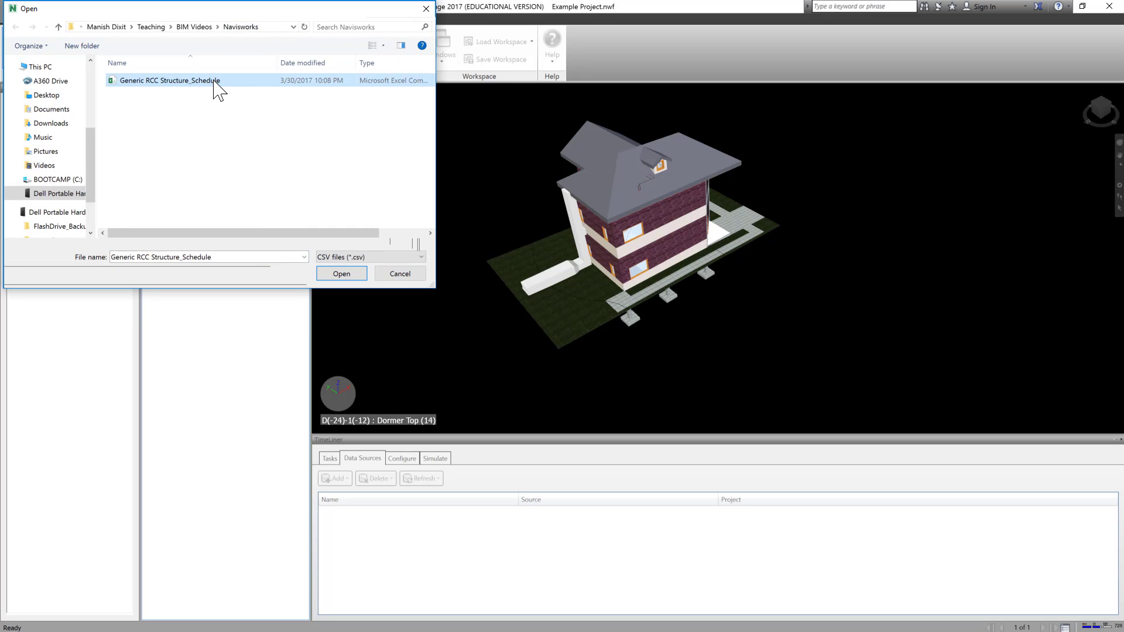
key("Return")
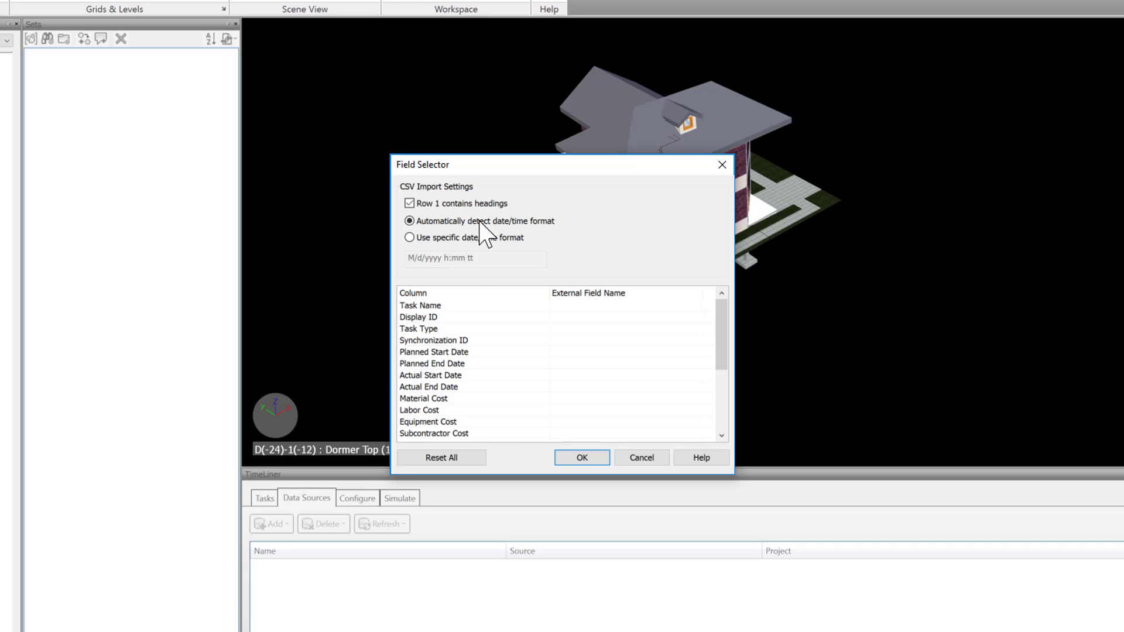
Map the Task Name column to the external field Title and Display ID to Task ID.
left_click_drag(486, 167, 418, 90)
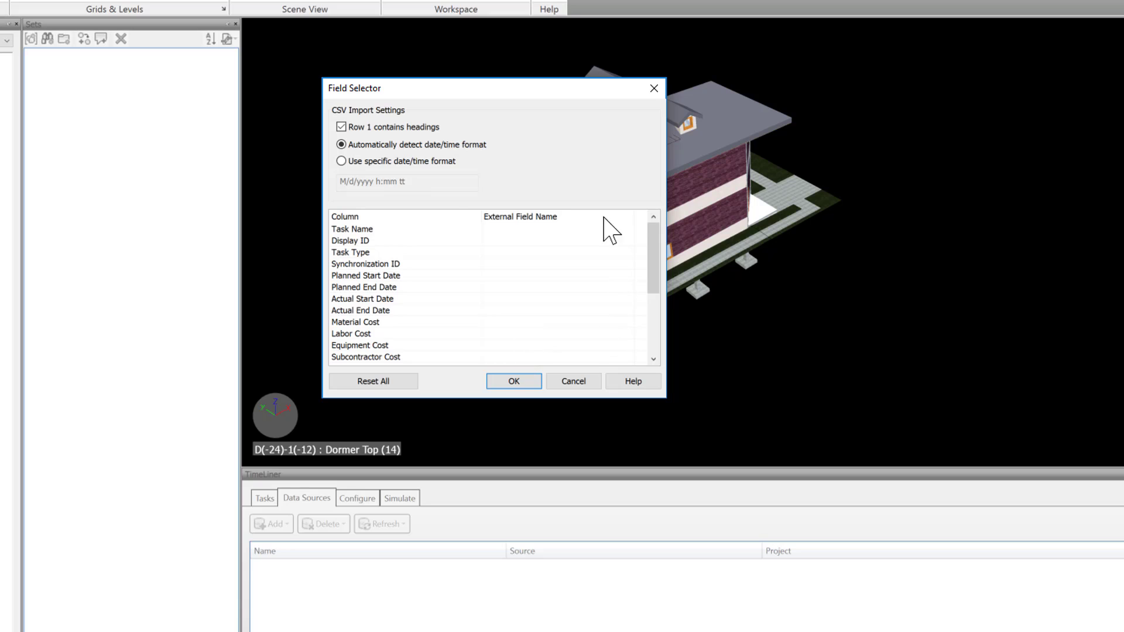
left_click(360, 229)
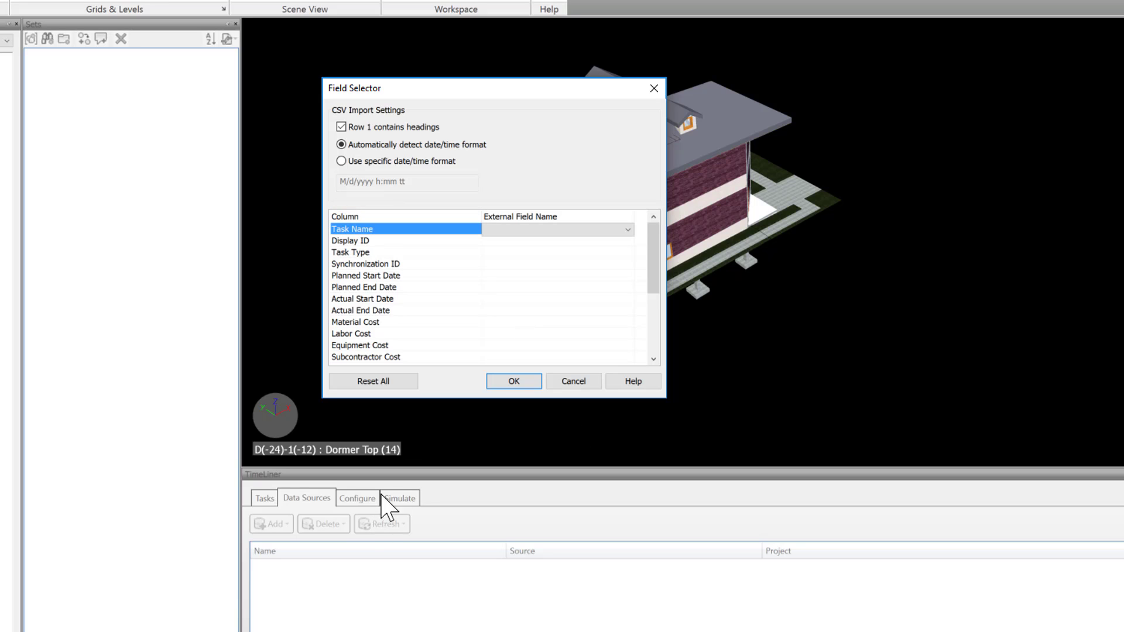
left_click(628, 230)
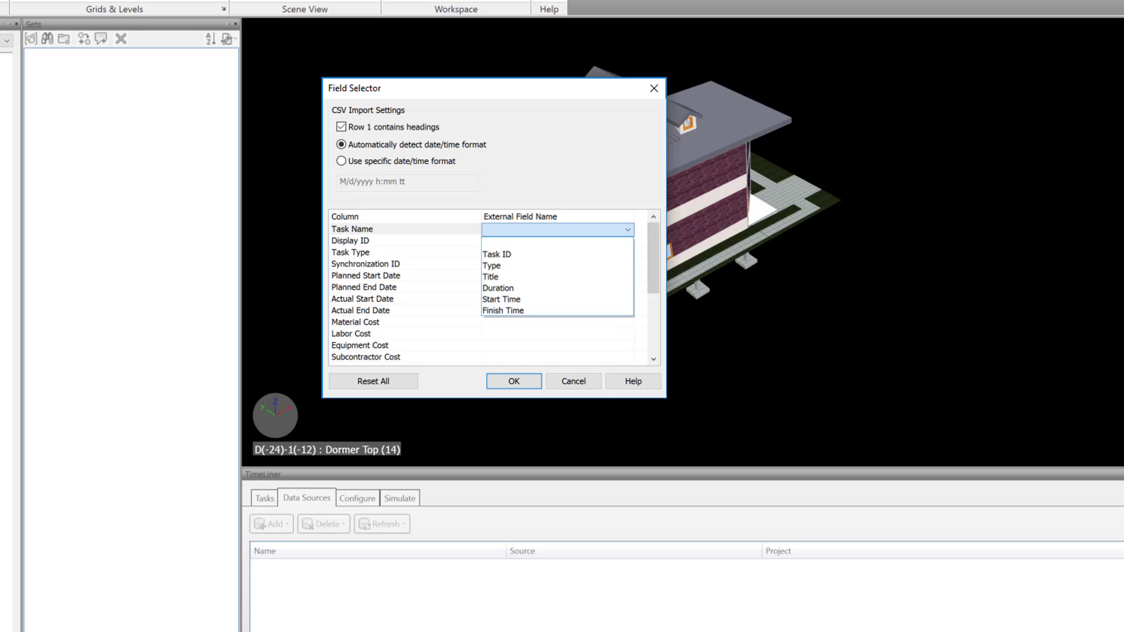
left_click(498, 276)
left_click(429, 241)
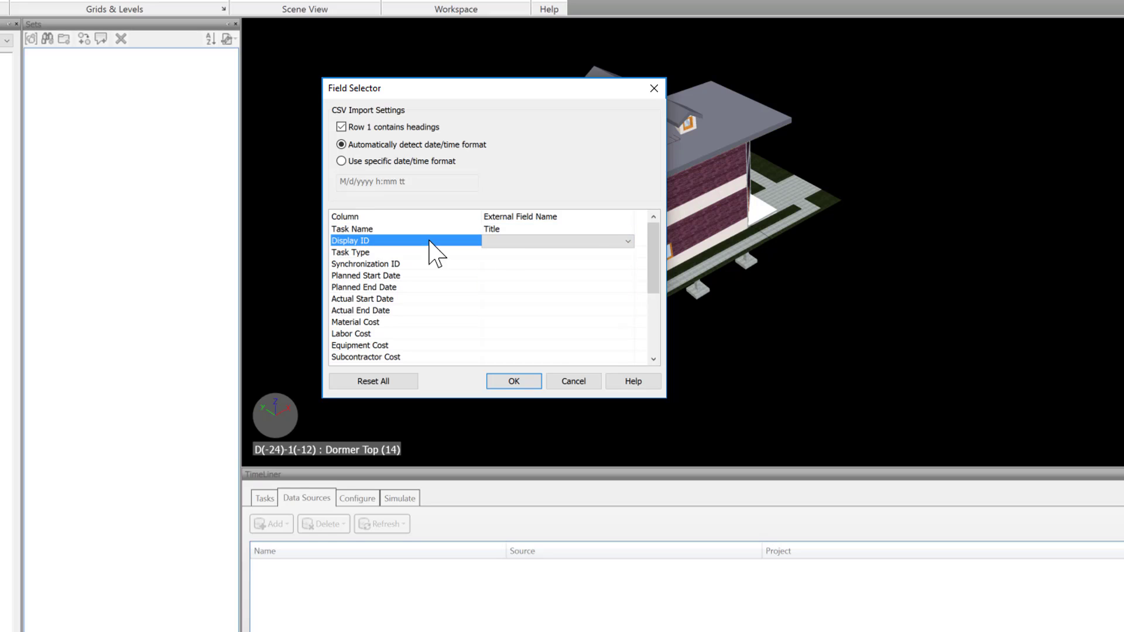
left_click(627, 242)
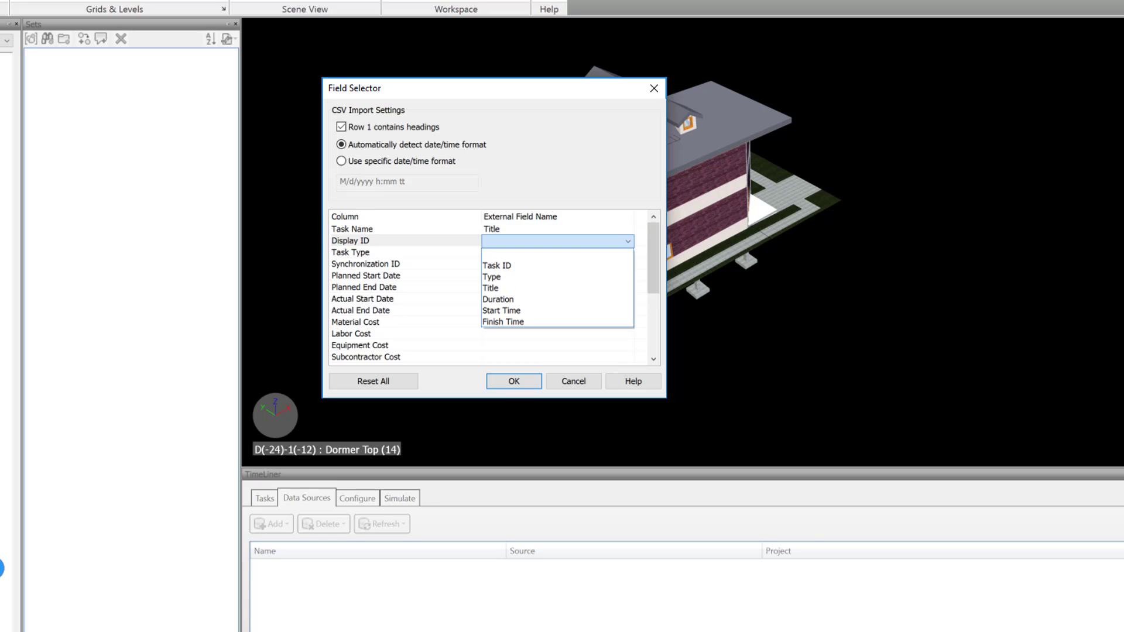
left_click(500, 266)
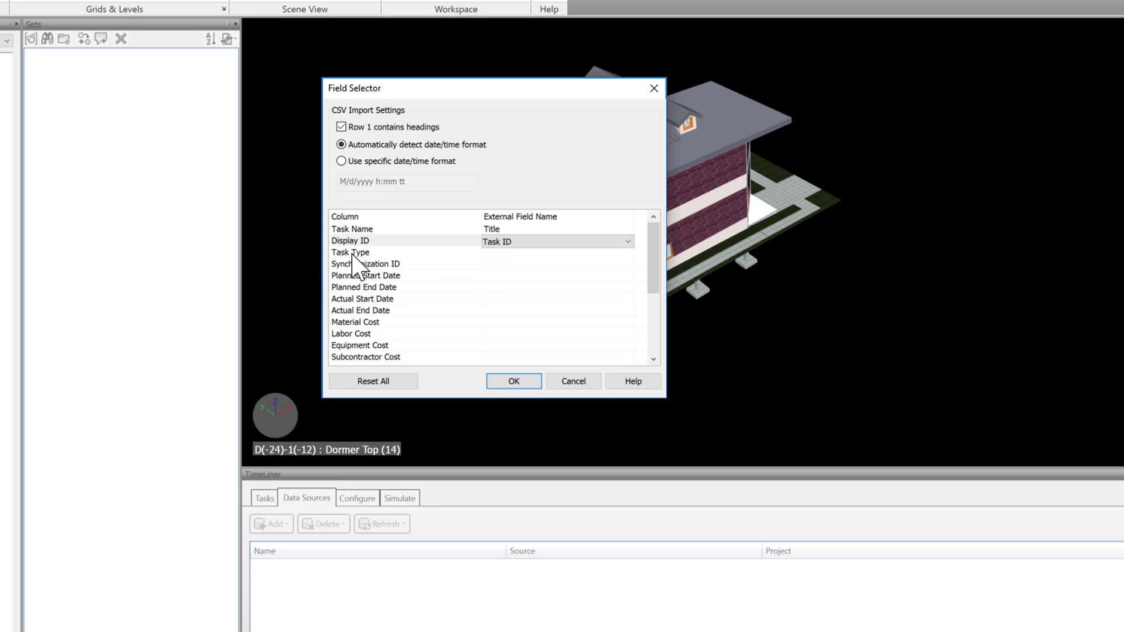
Map the Task Type column to the external field Type and Synchronization ID to Task ID.
left_click(552, 264)
left_click(553, 252)
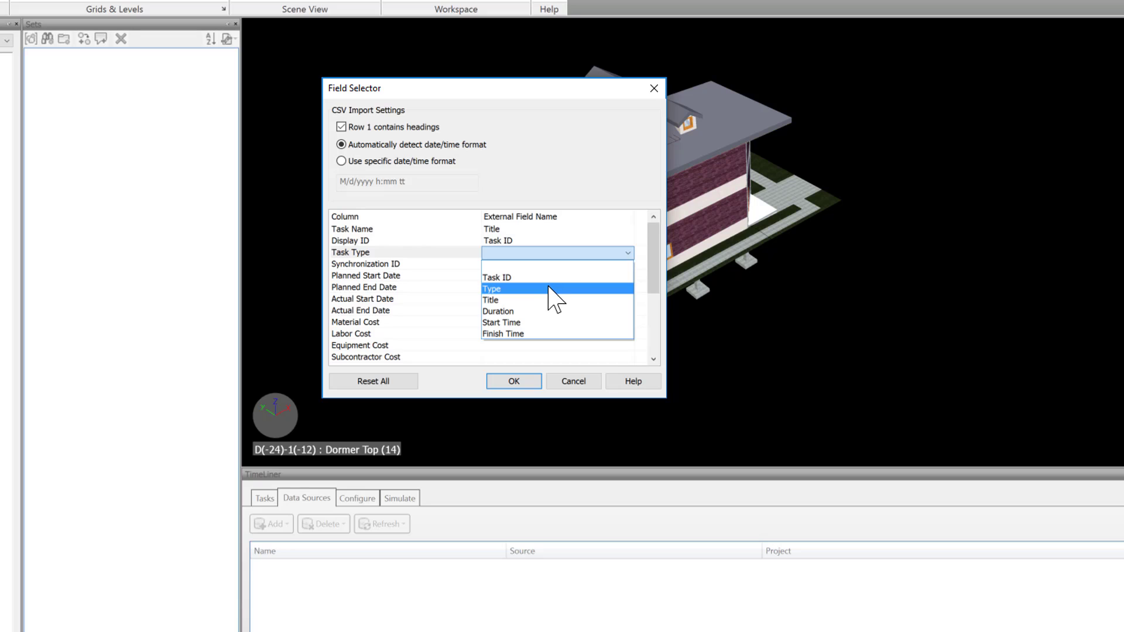
left_click(498, 288)
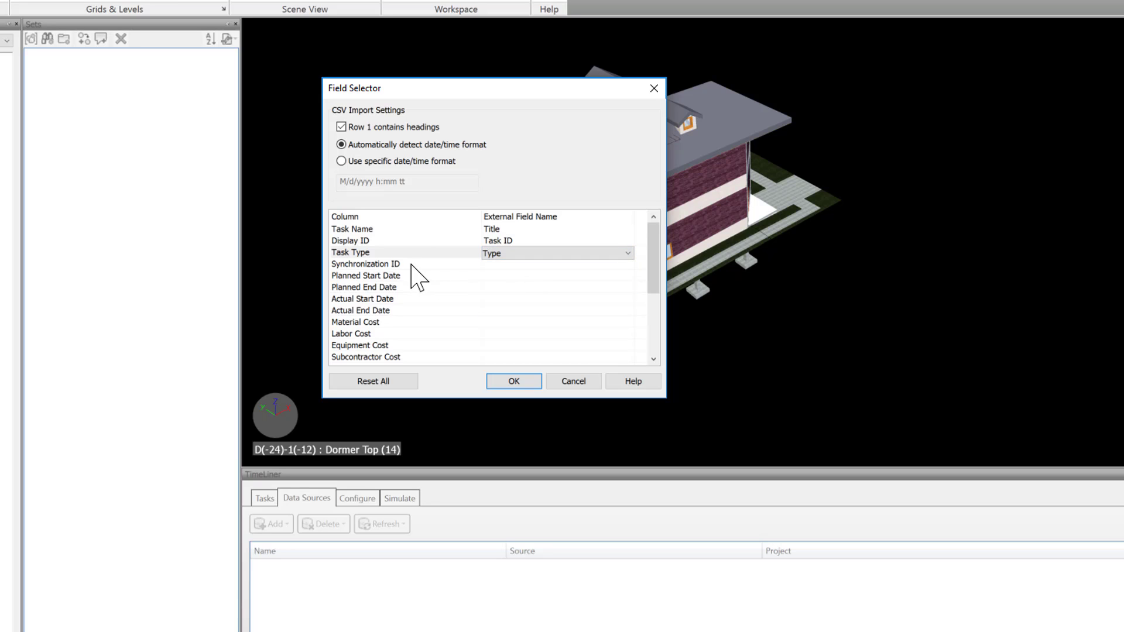
left_click(562, 266)
left_click(620, 267)
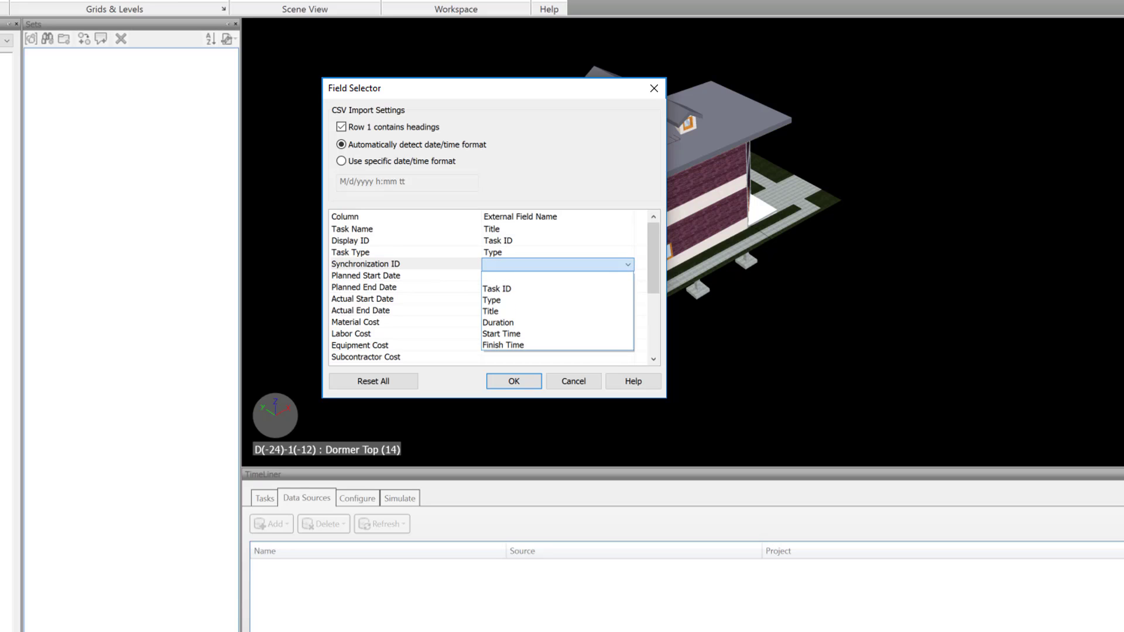
left_click(563, 299)
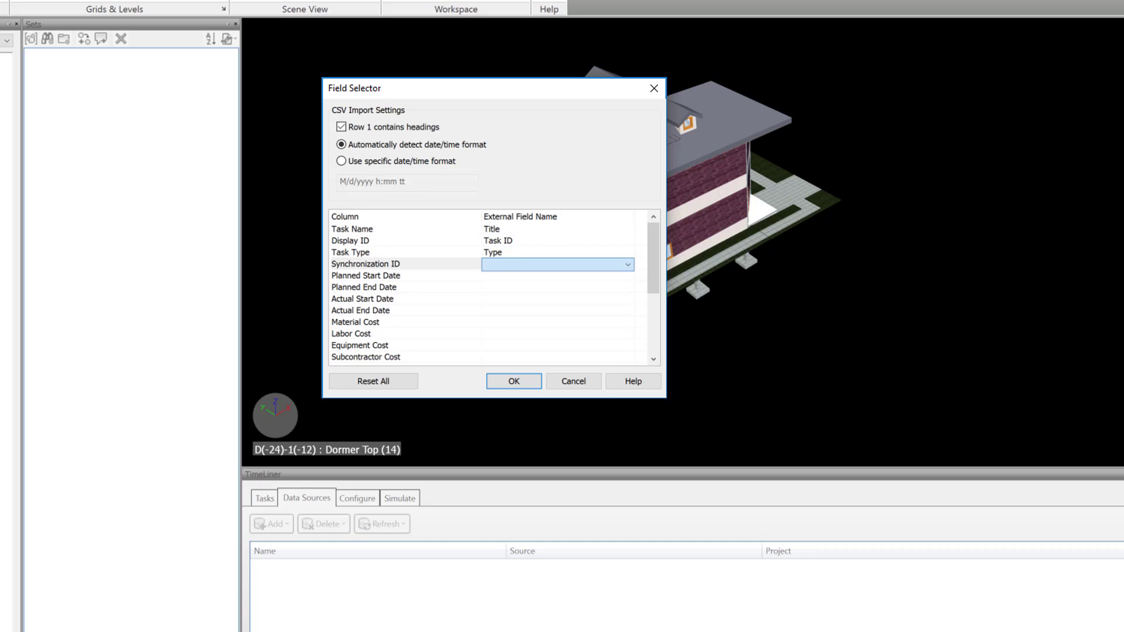
Map the Planned Start Date column to the external field Start Time and Planned End Date to Finish Time.
left_click(529, 277)
left_click(531, 277)
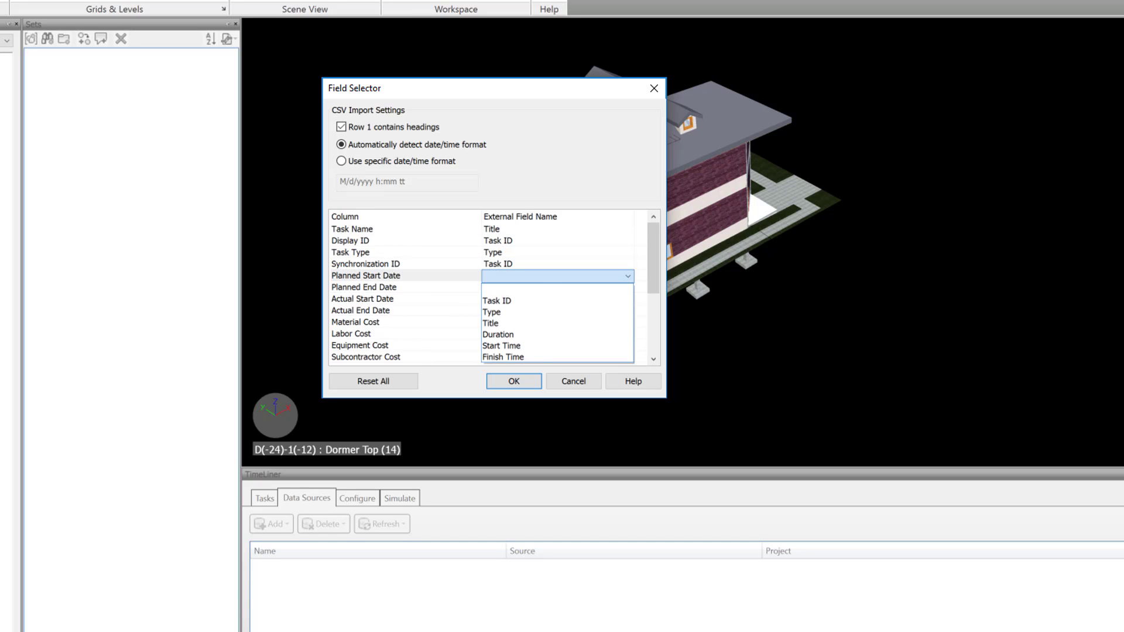
left_click(527, 346)
left_click(527, 288)
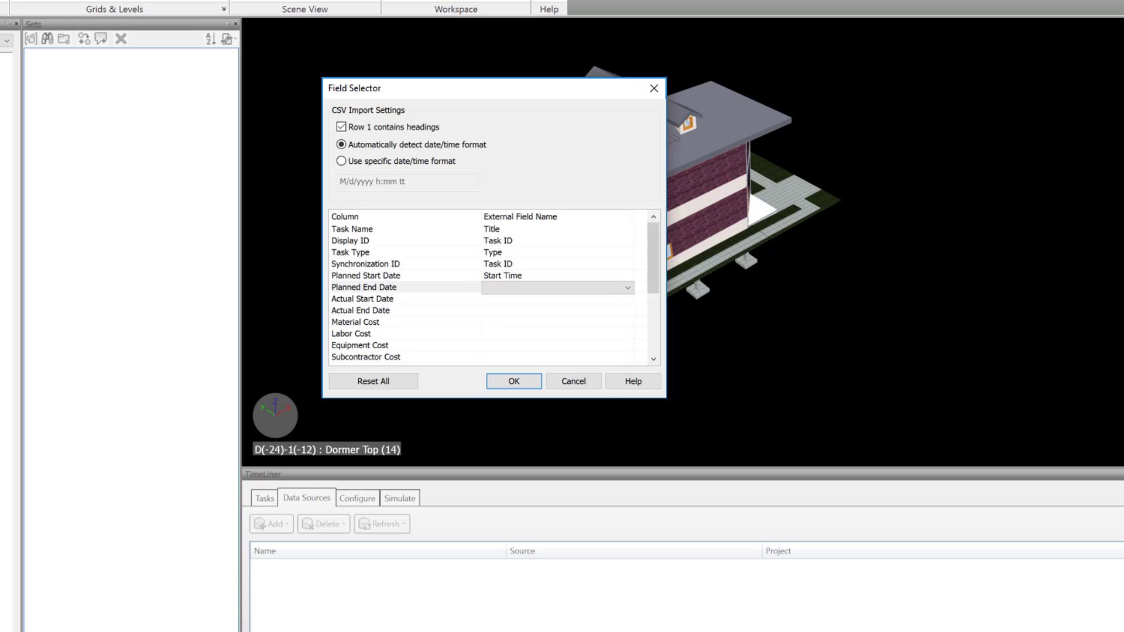
left_click(526, 288)
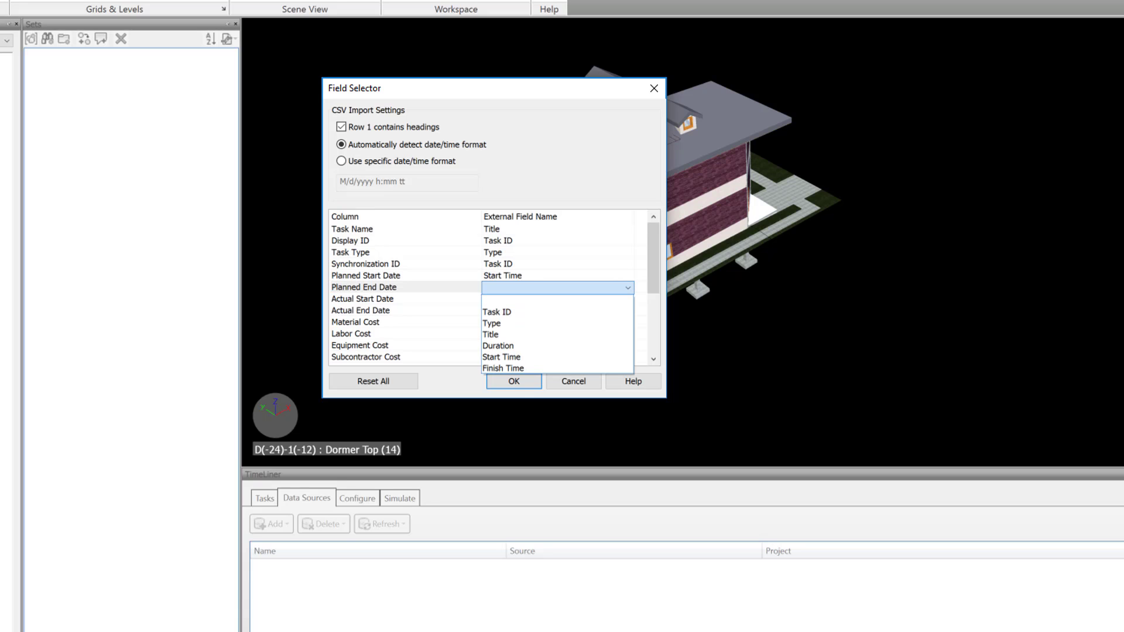
left_click(514, 368)
Map the User 1 column to the external field Task ID and accept the CSV import field settings.
scroll(658, 257, "down", 3)
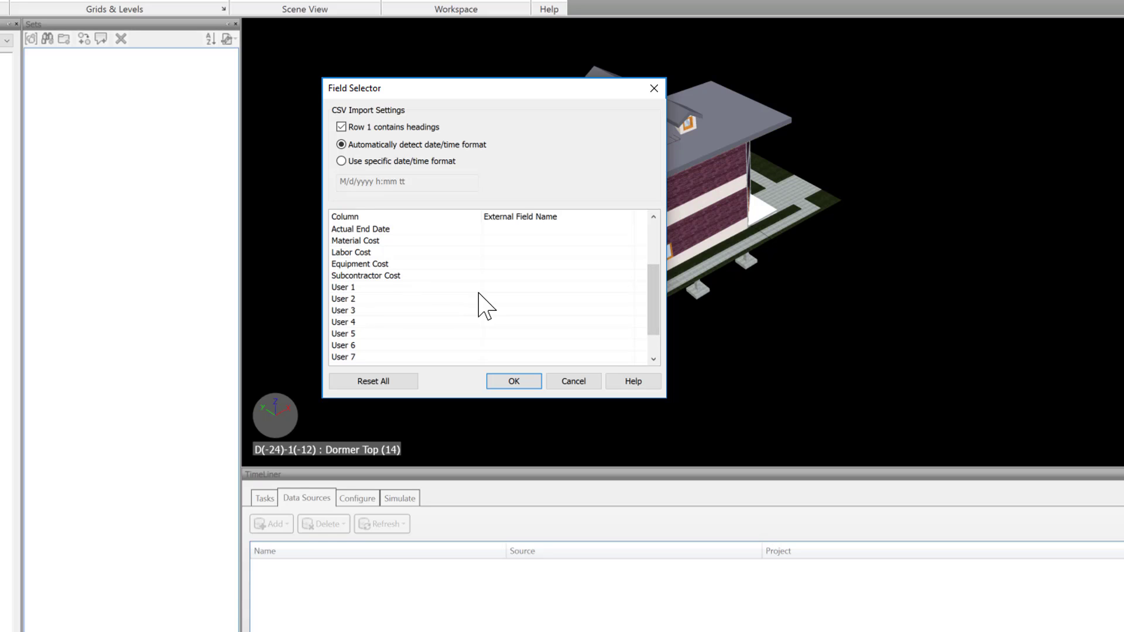
left_click(498, 289)
left_click(512, 288)
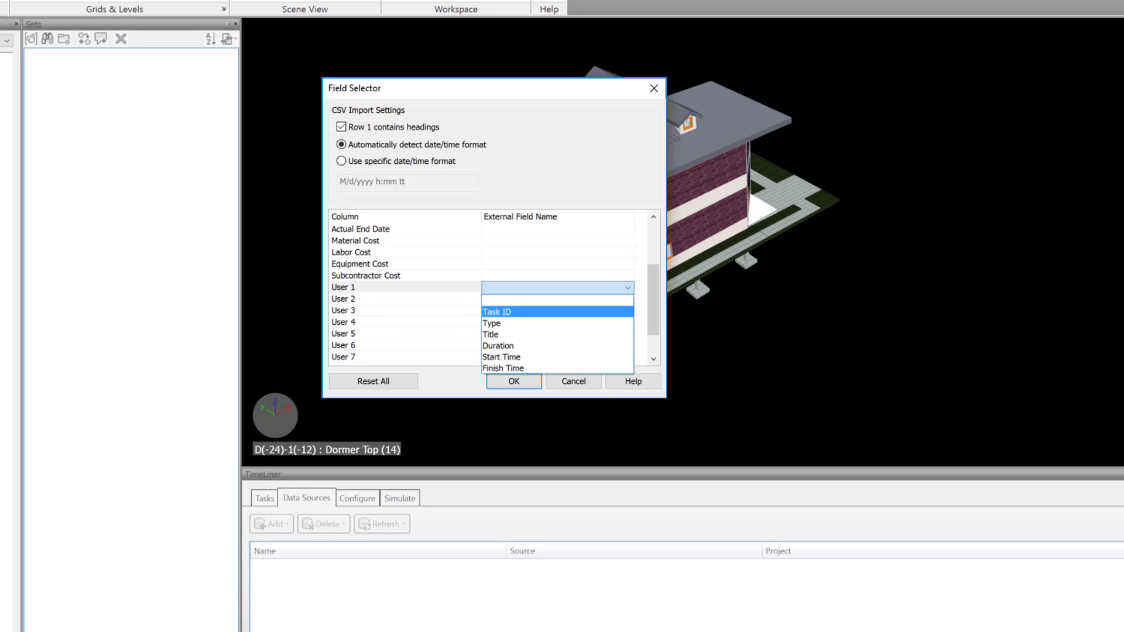
left_click(502, 312)
scroll(418, 309, "up", 3)
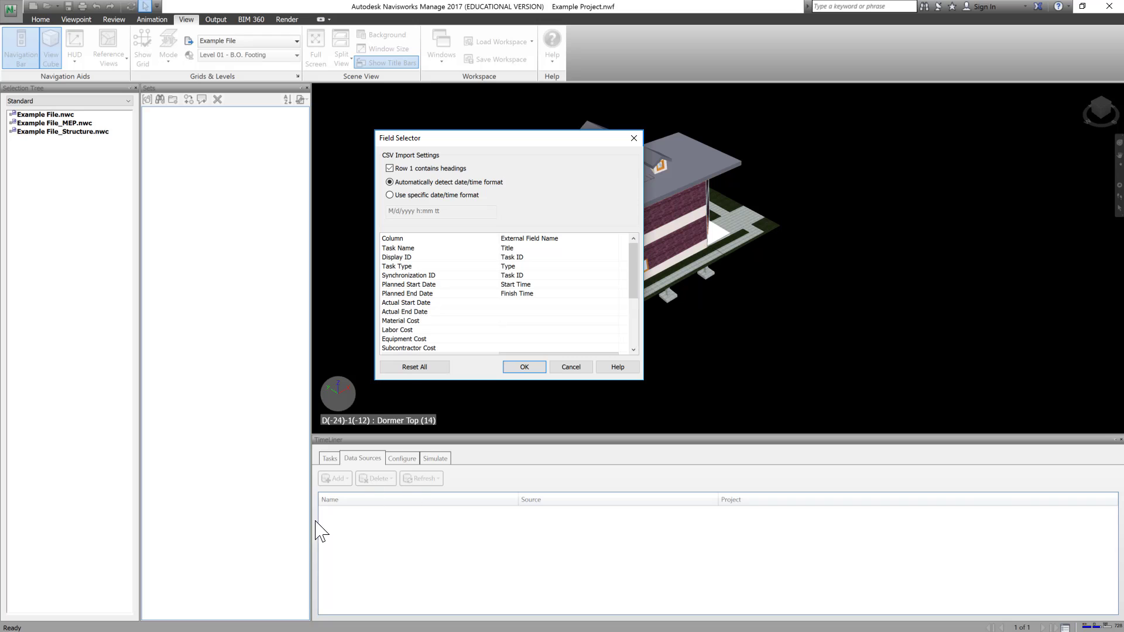
left_click(535, 367)
Refresh all data sources with the Rebuild Task Hierarchy option and display the imported tasks in TimeLiner.
left_click(424, 478)
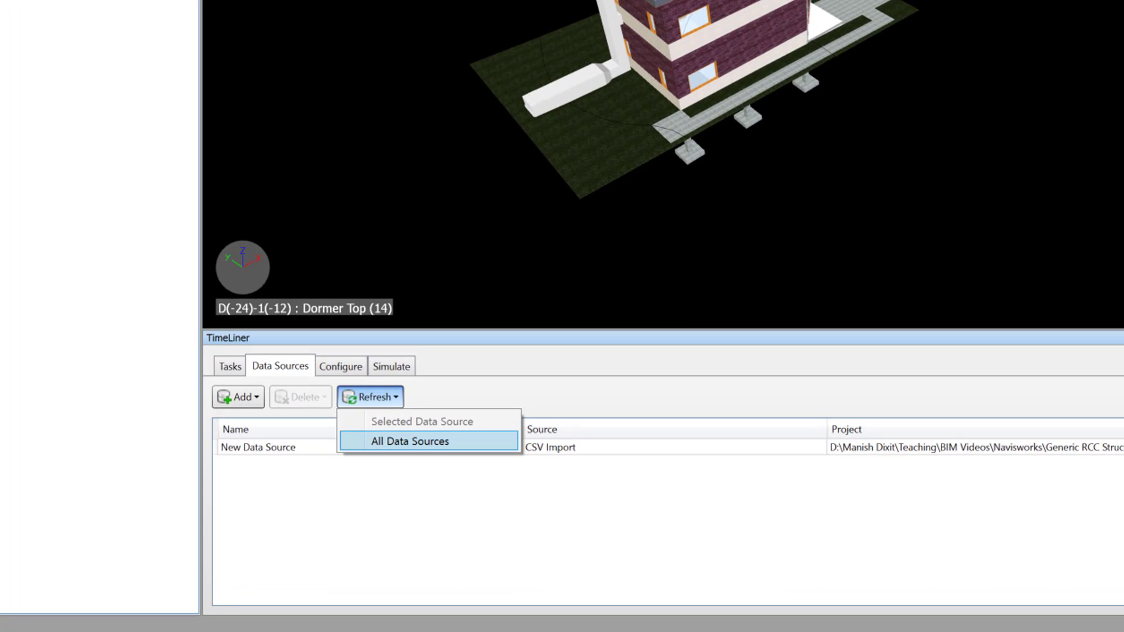
left_click(438, 442)
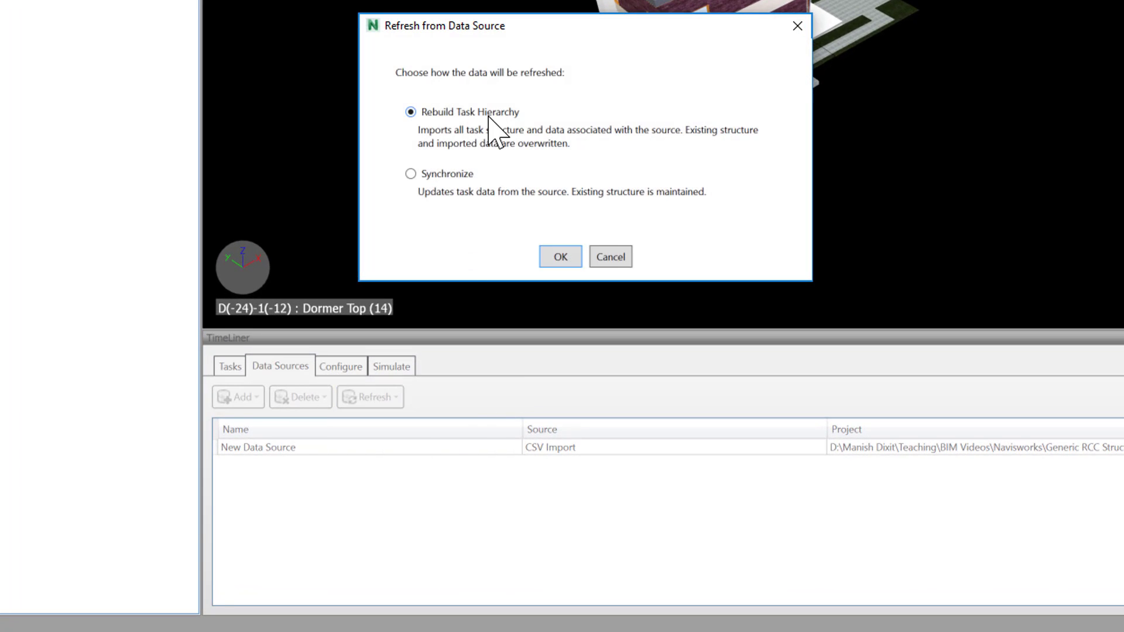
left_click(559, 258)
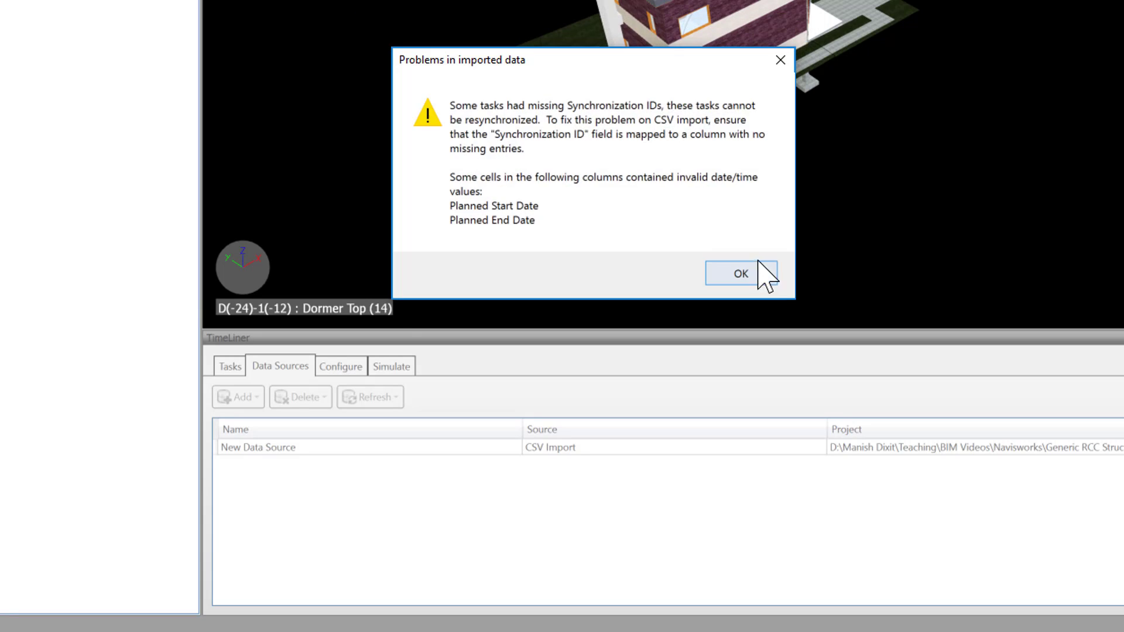
left_click(749, 274)
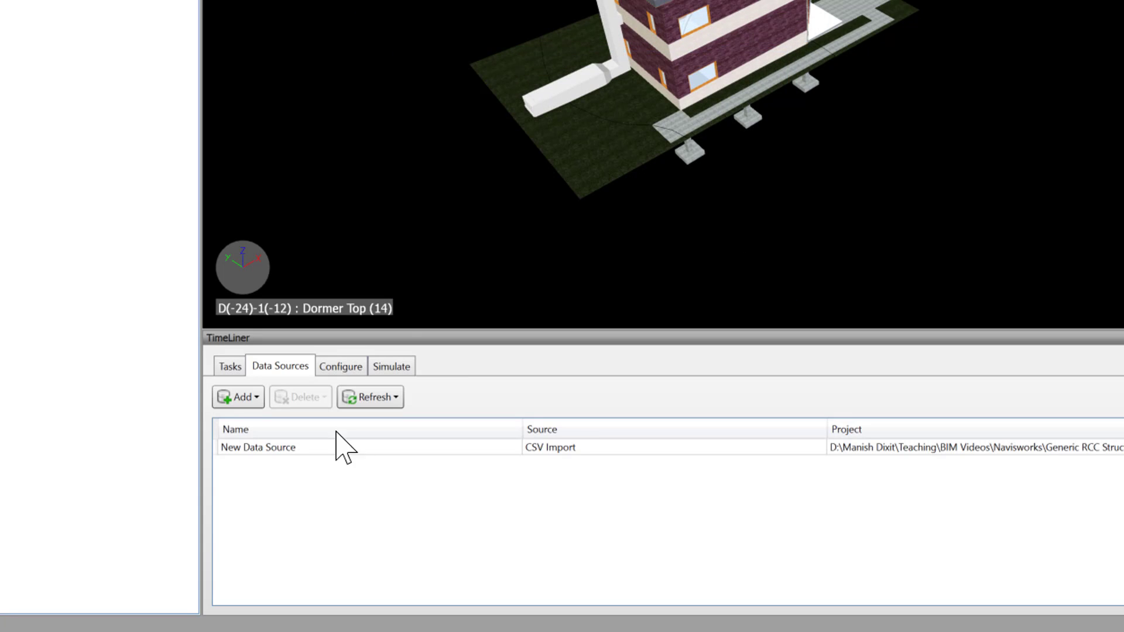
left_click(231, 367)
scroll(568, 413, "down", 1)
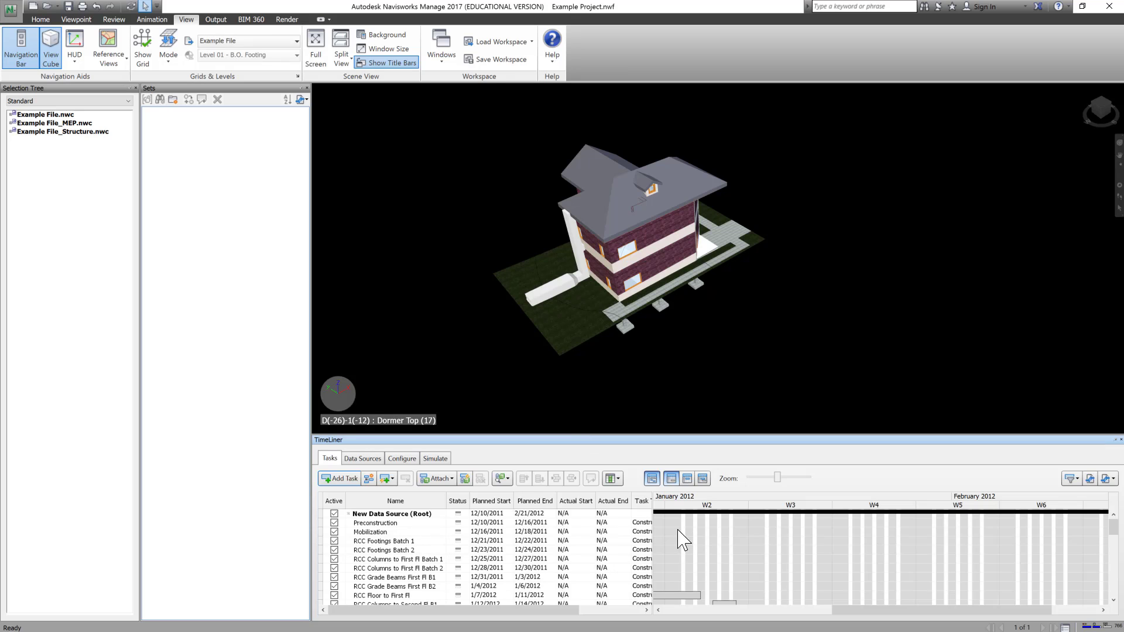
left_click(616, 541)
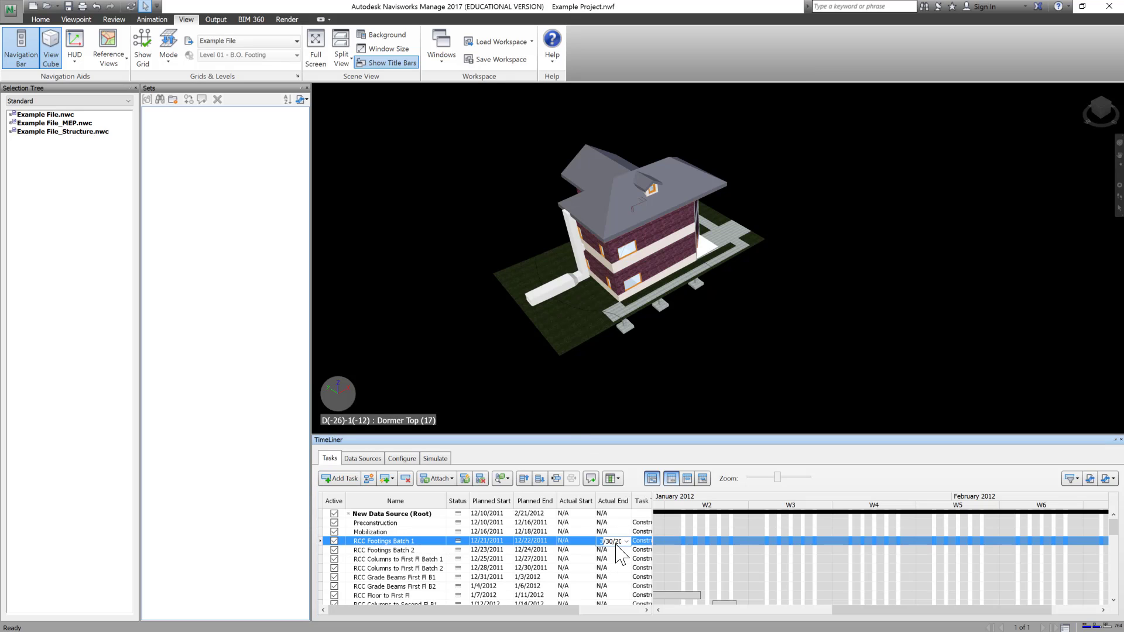
left_click(577, 577)
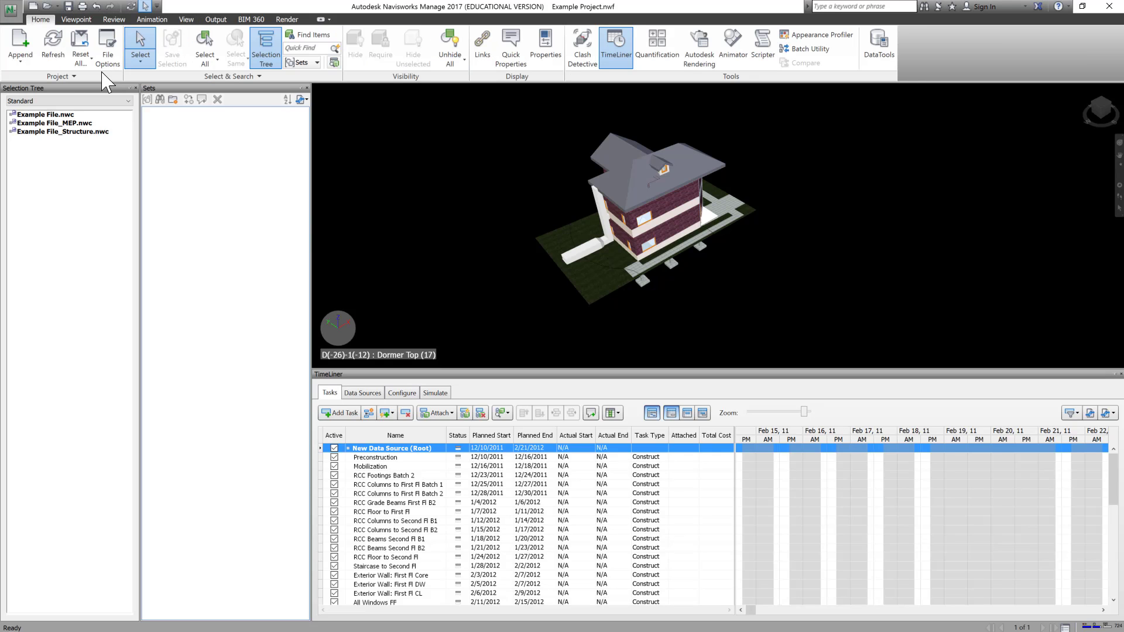
Open Find Items, place its window over the TimeLiner task list, and choose Example File.nwc as the file to search.
left_click(308, 34)
left_click_drag(543, 414, 493, 445)
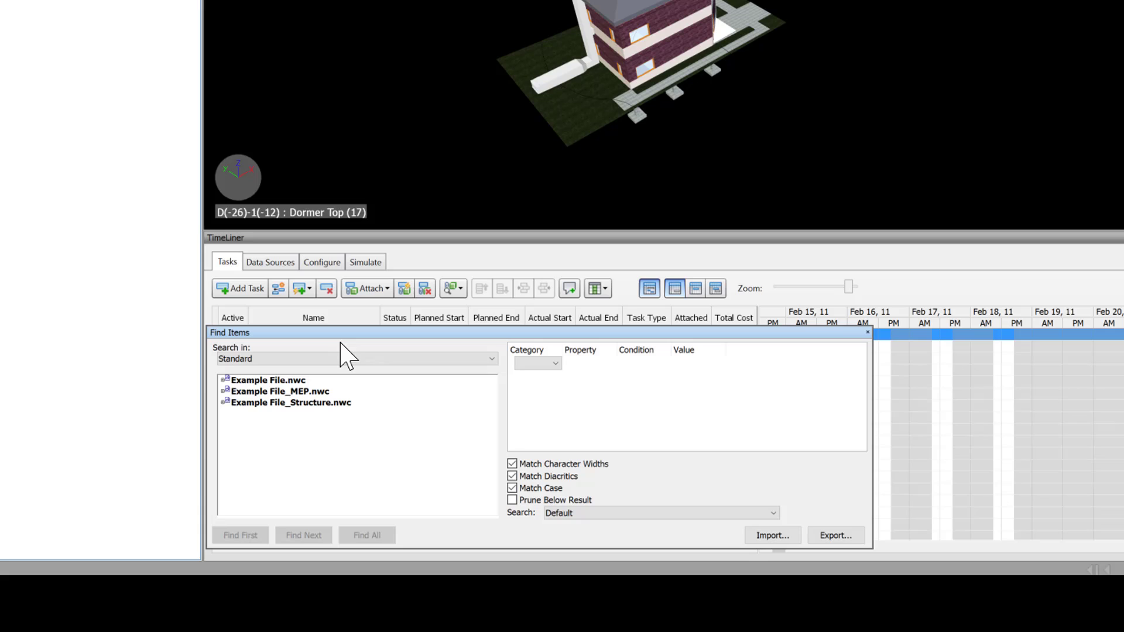
left_click(268, 381)
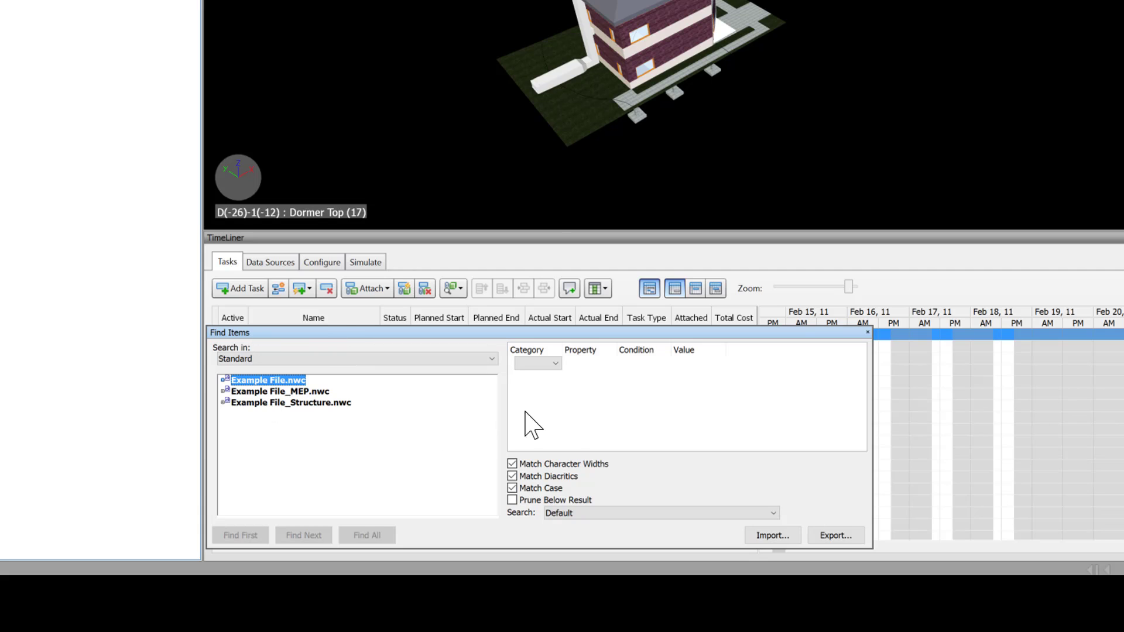
Find all items whose Element property Task ID equals 1.
left_click(549, 363)
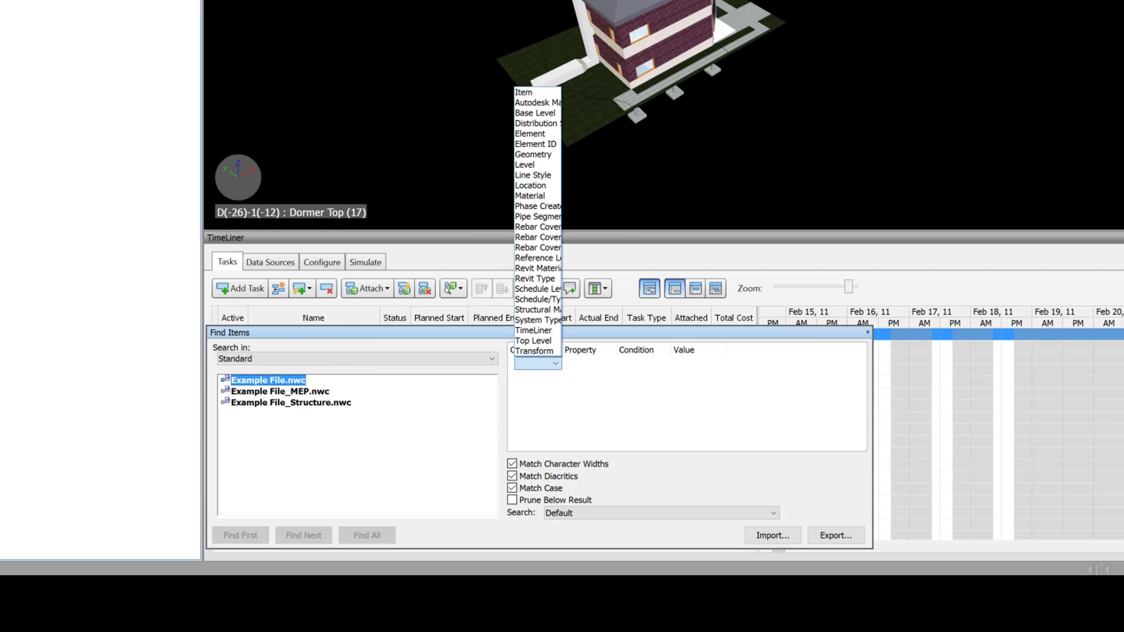
left_click(531, 134)
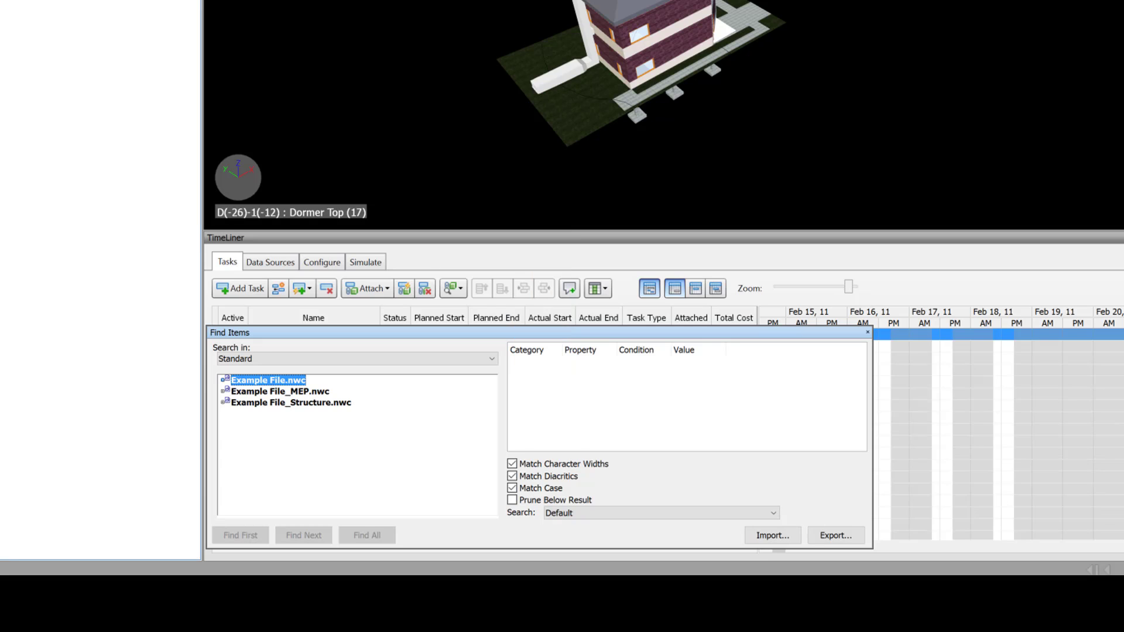
left_click(605, 363)
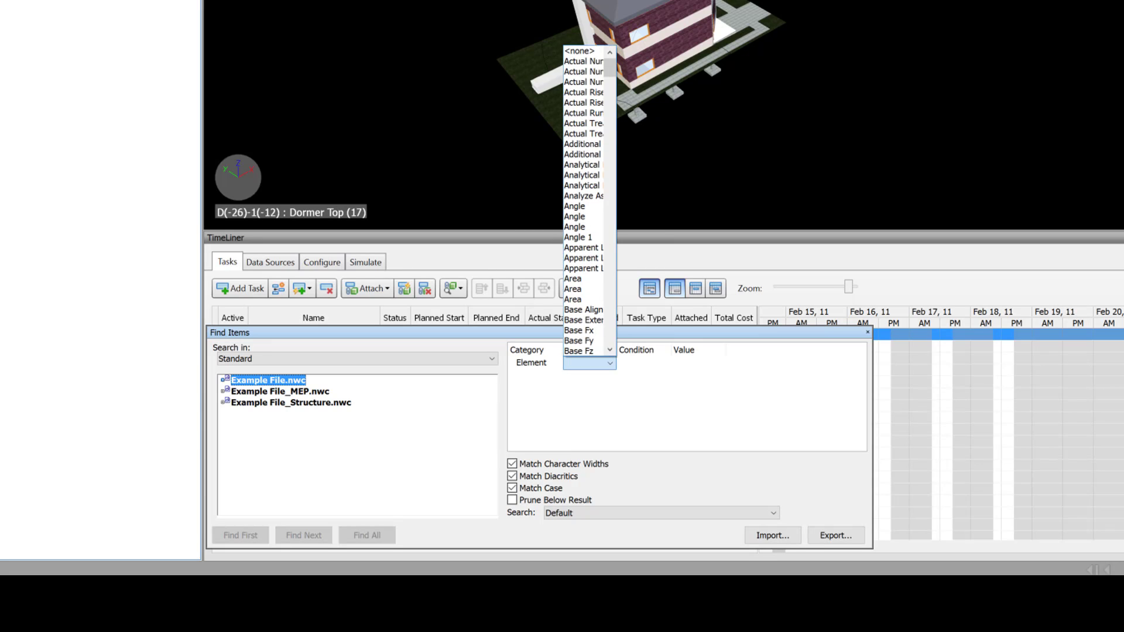
scroll(574, 304, "down", 5)
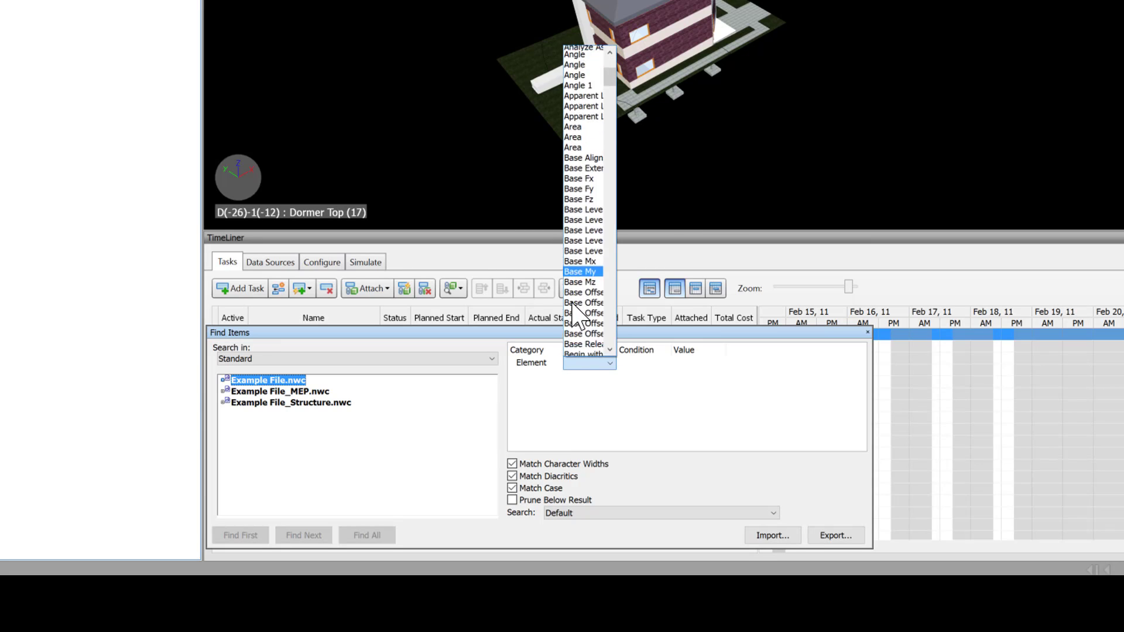
scroll(577, 315, "down", 10)
left_click(582, 319)
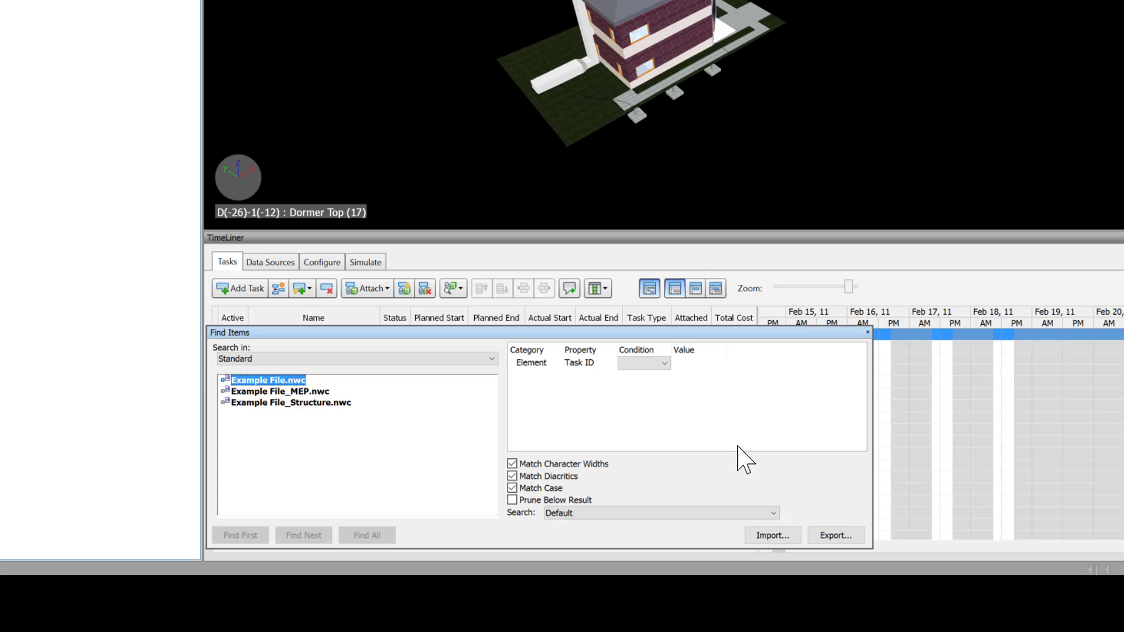
left_click(663, 363)
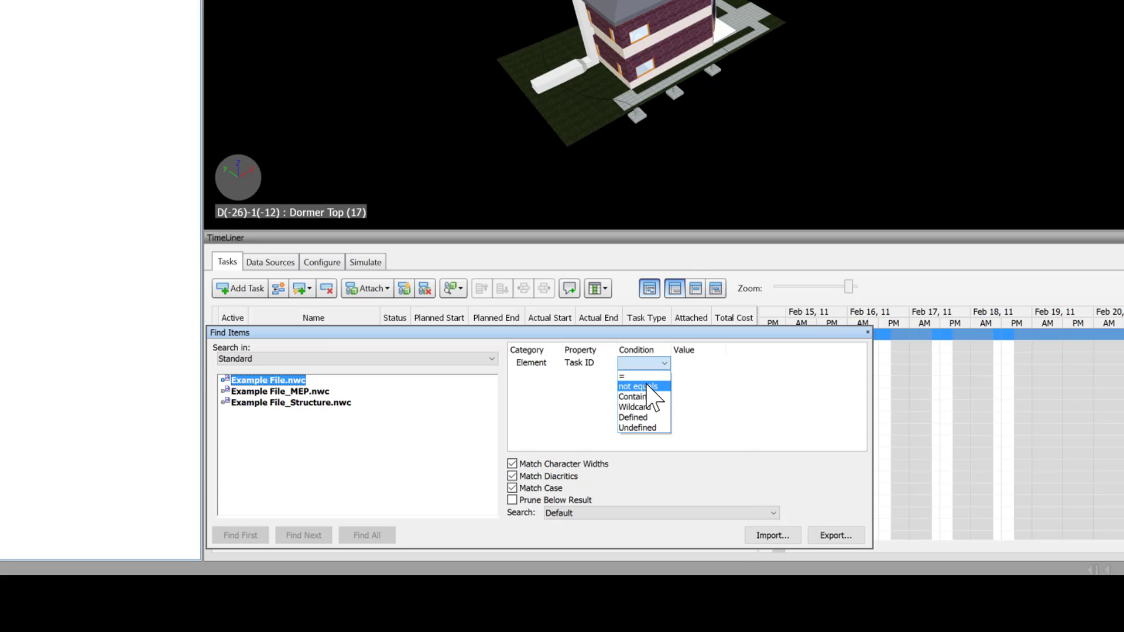
left_click(638, 376)
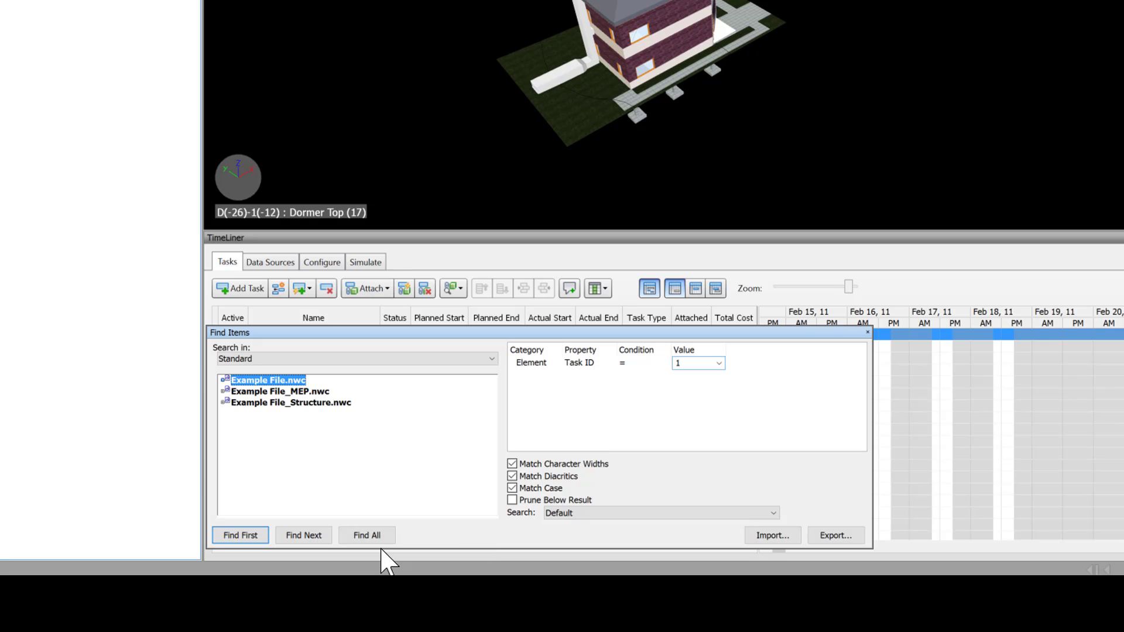
left_click(368, 535)
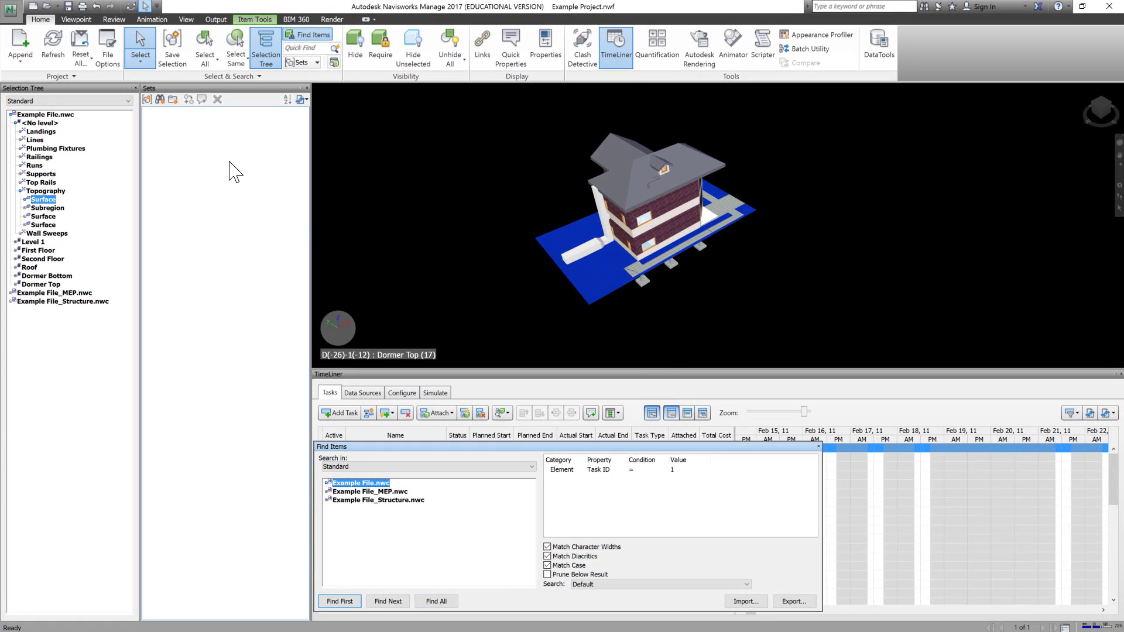
Save the found items as a selection set named 1.
right_click(208, 155)
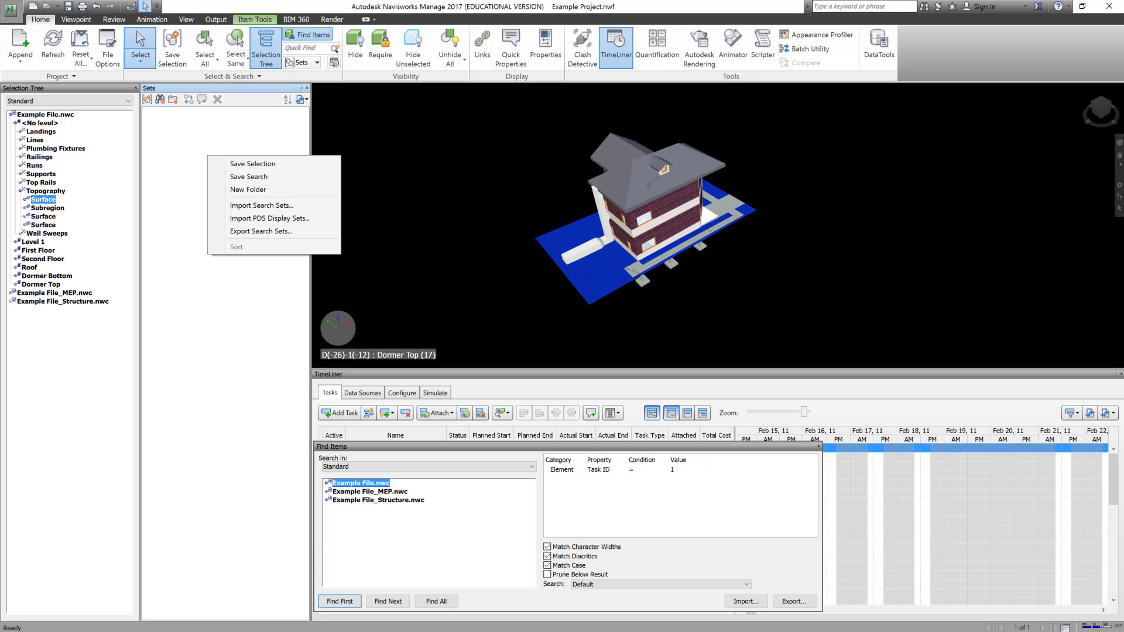
left_click(253, 164)
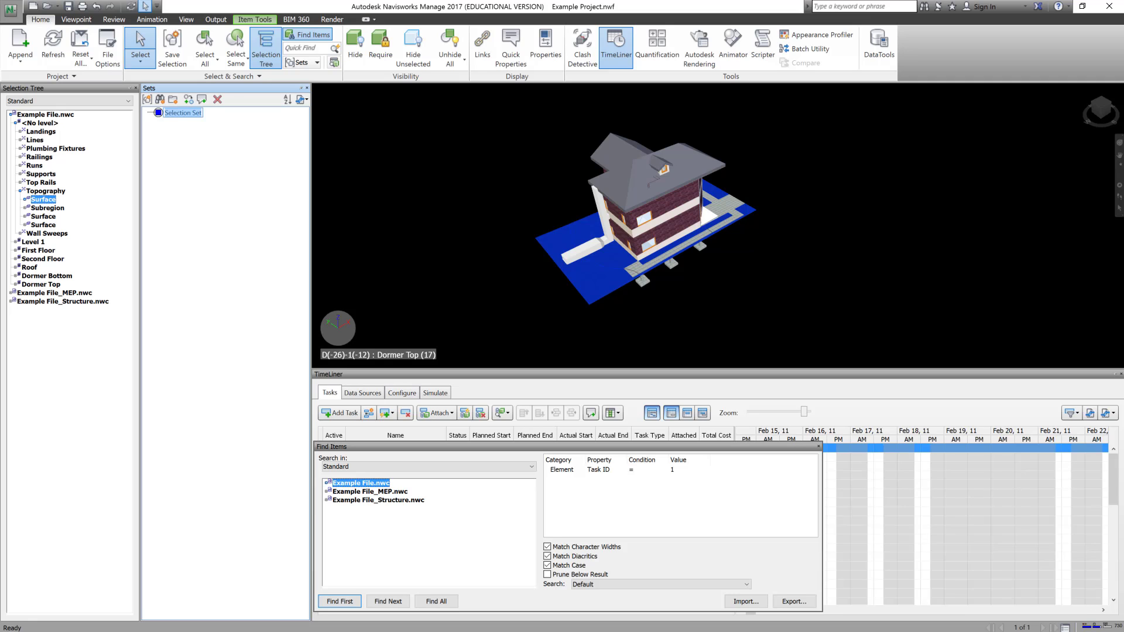
type("1")
key("Return")
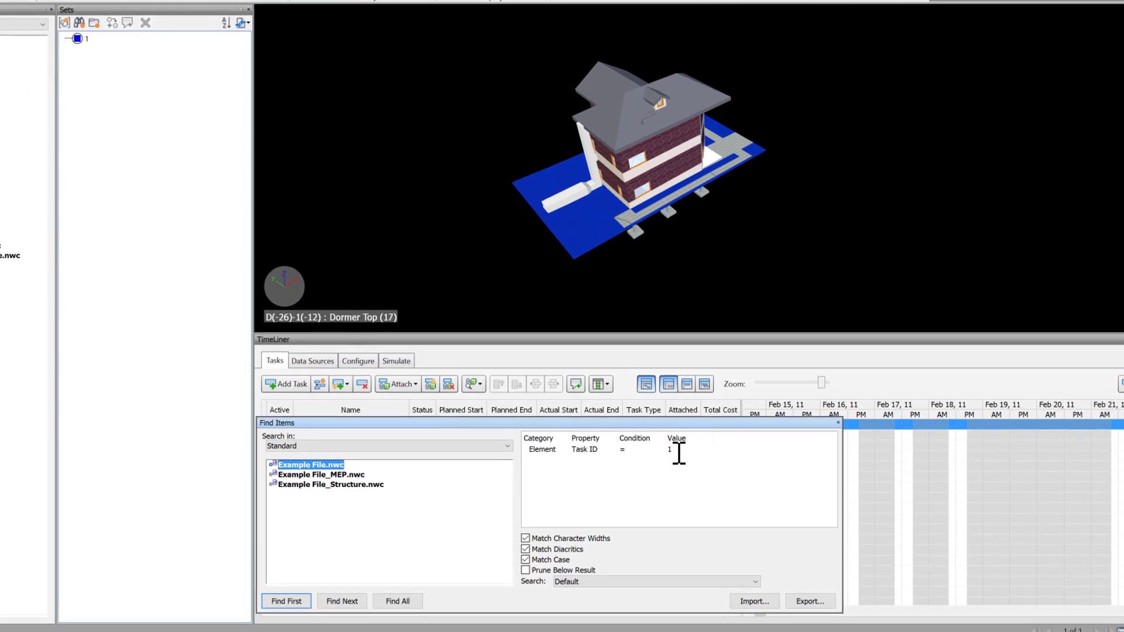
Add Example File_Structure.nwc to the search scope and find all items whose Task ID equals 101.
left_click(707, 450)
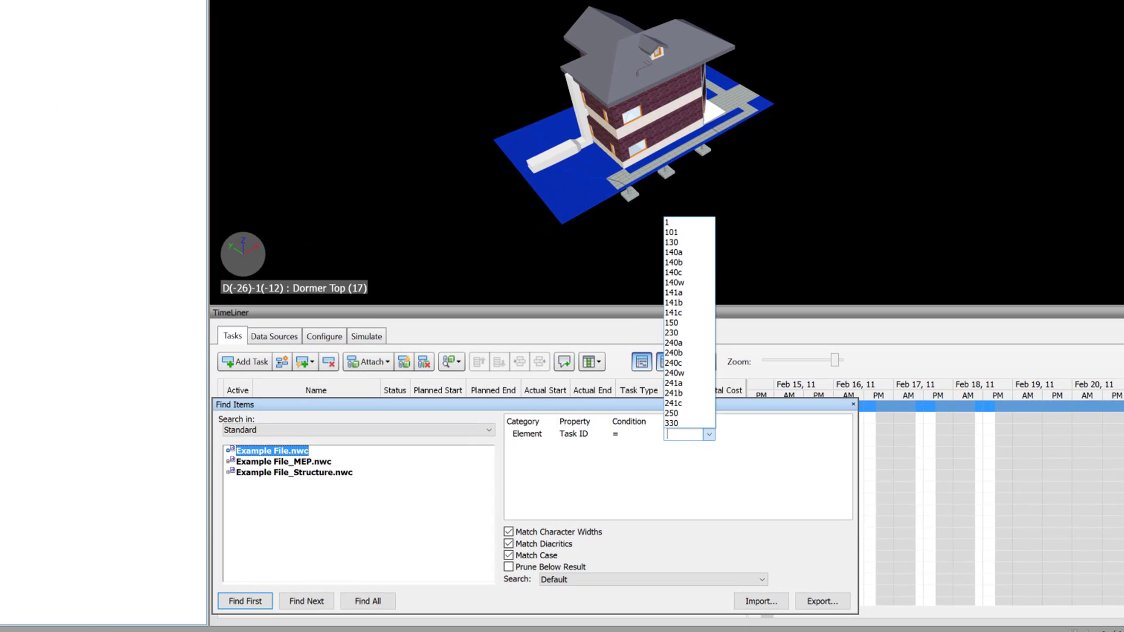
left_click(693, 233)
left_click(328, 473, "ctrl")
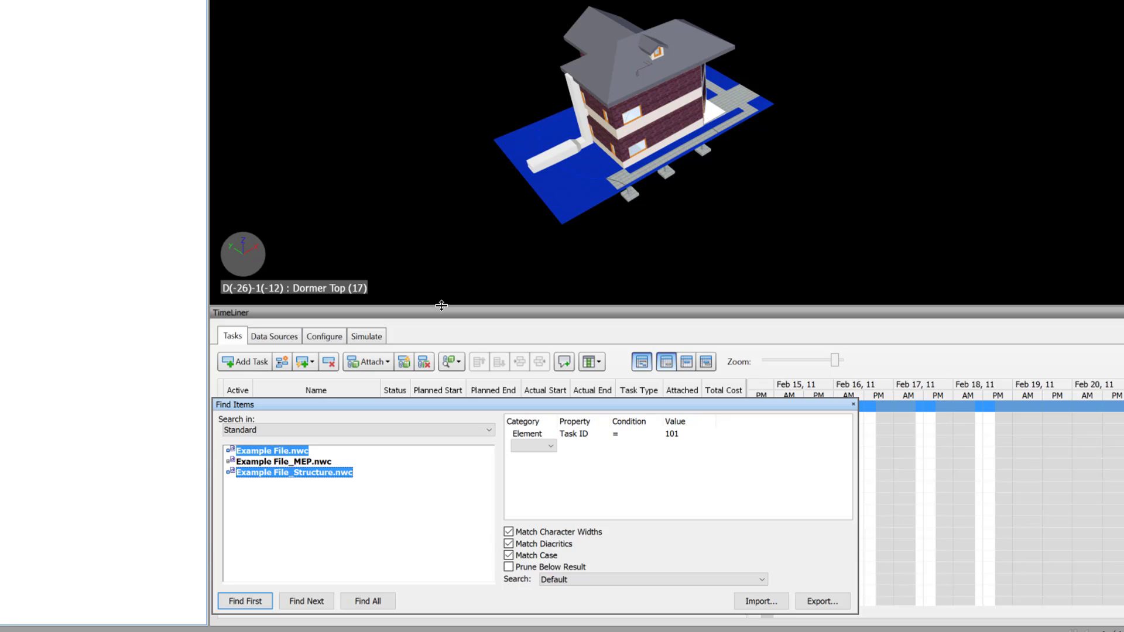
left_click(364, 601)
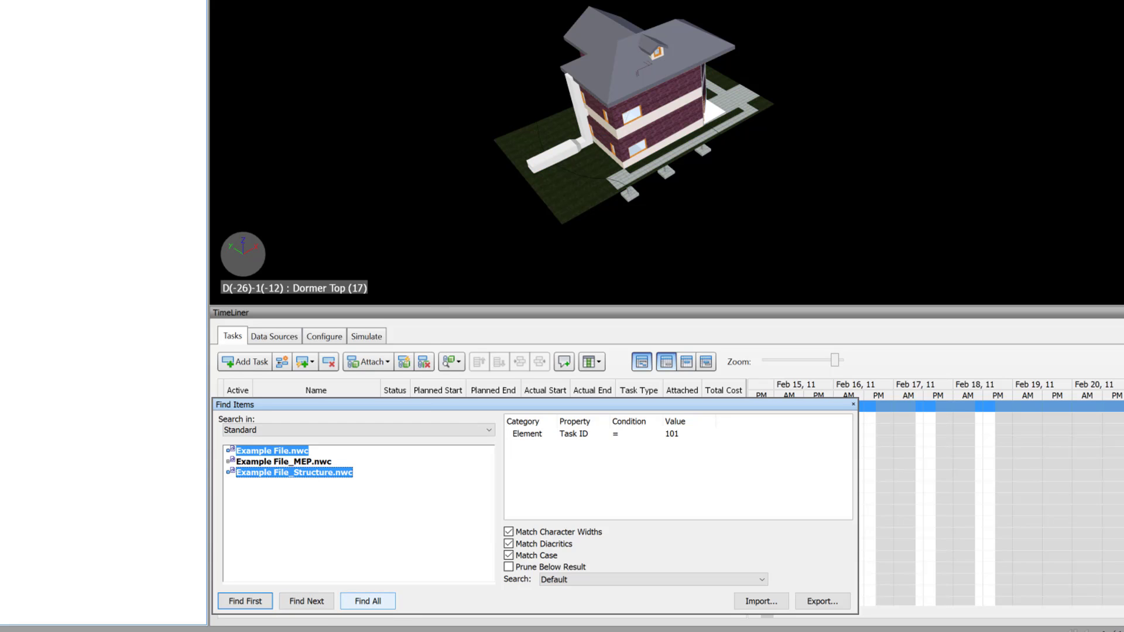
Save the found items as a selection set named 101.
right_click(63, 67)
left_click(111, 77)
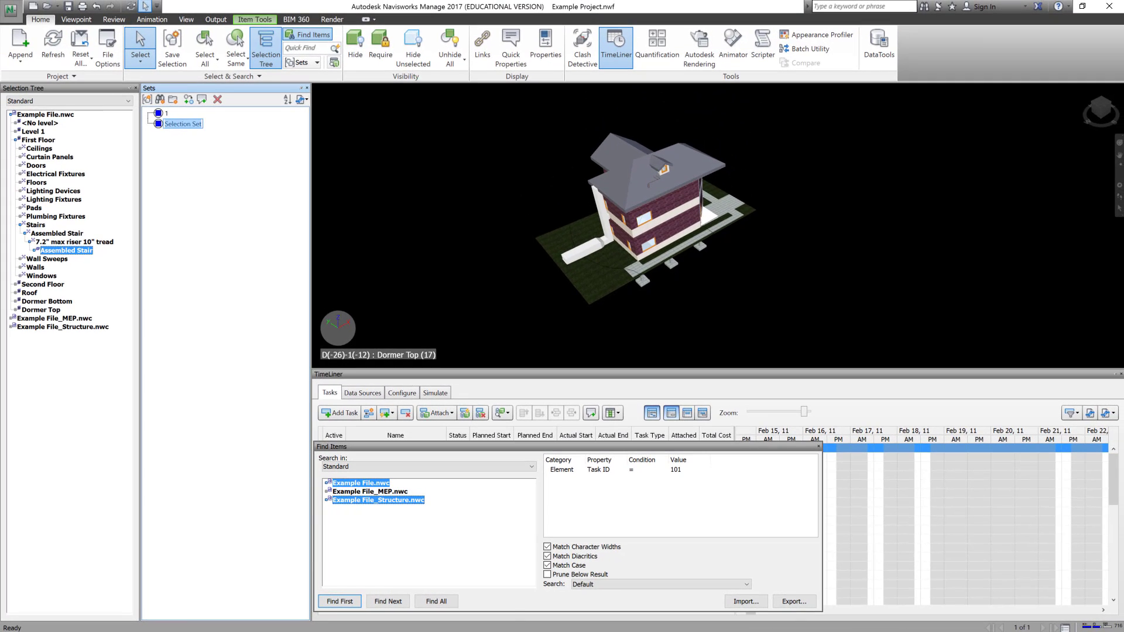
type("101")
key("Return")
Change the search value to 130 and find all items with that Task ID.
left_click(699, 472)
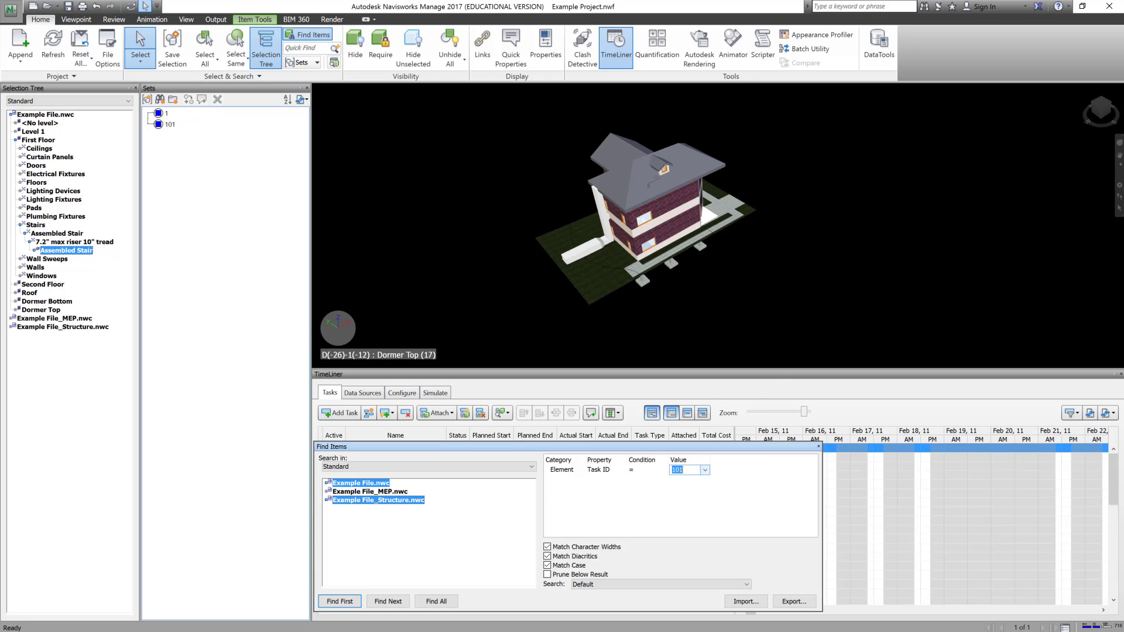
left_click(704, 470)
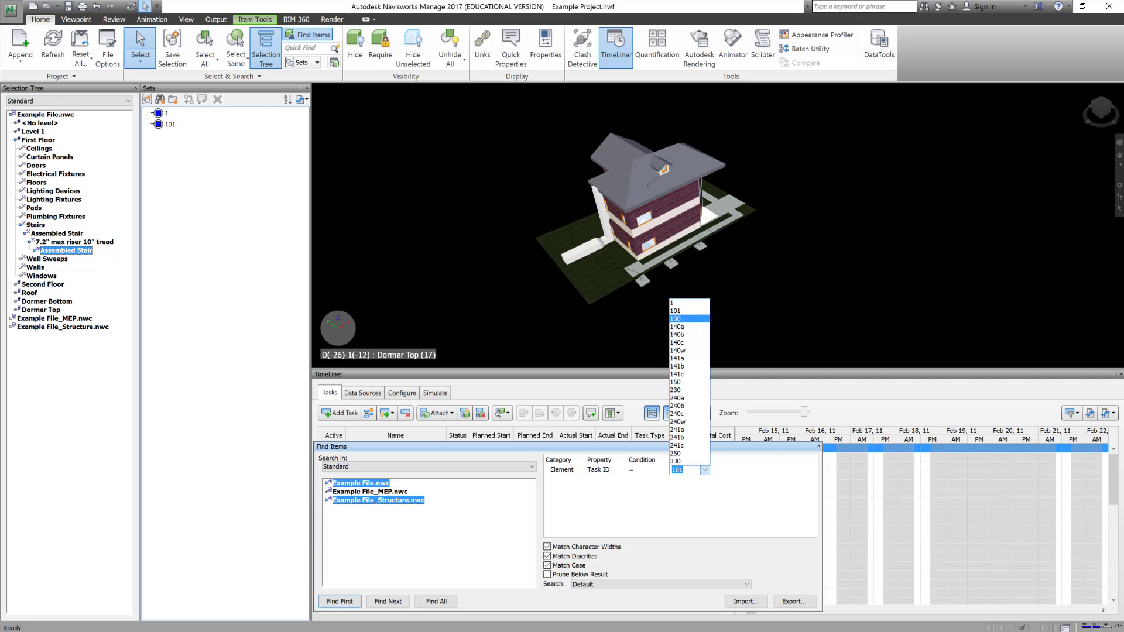
left_click(679, 318)
left_click(431, 601)
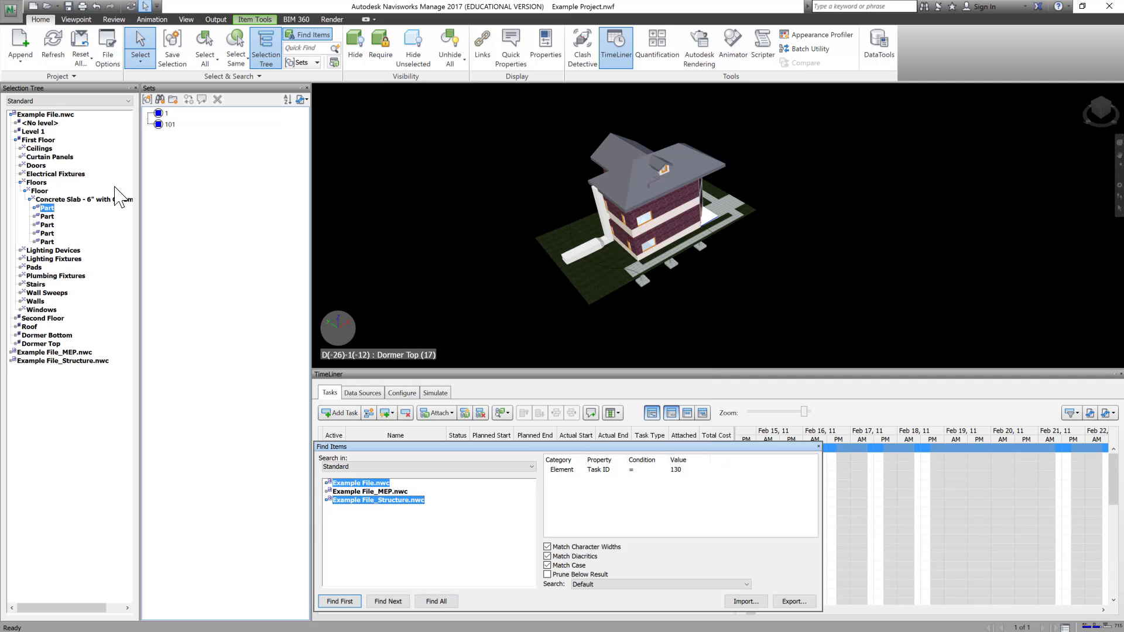
Save the items found for Task ID 130 as a selection set named 130.
right_click(190, 151)
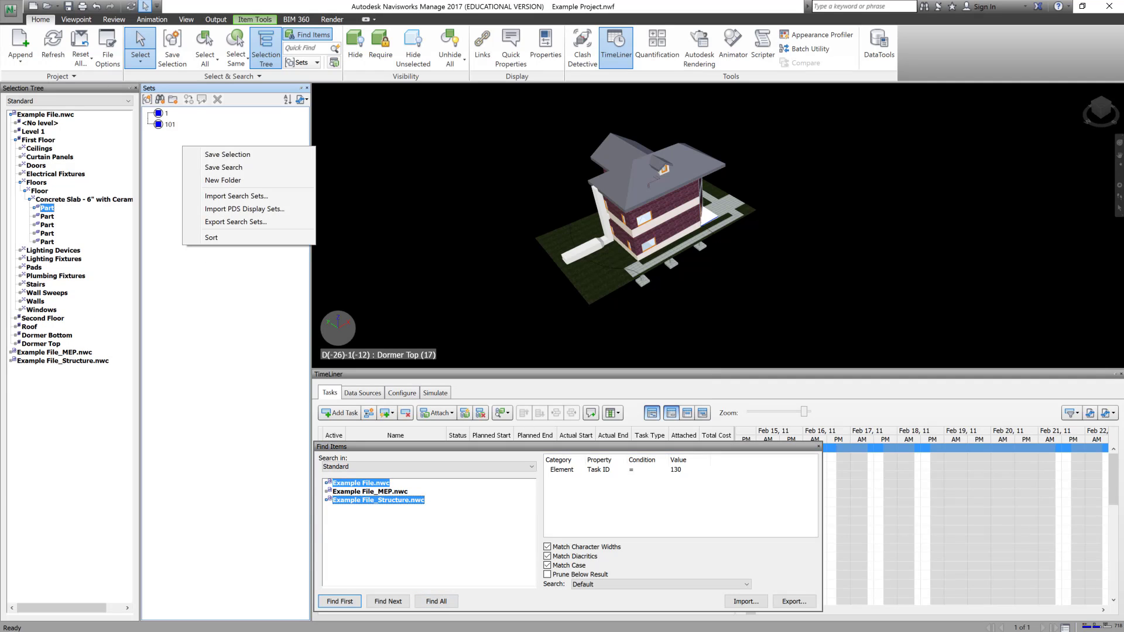
left_click(226, 156)
type("130")
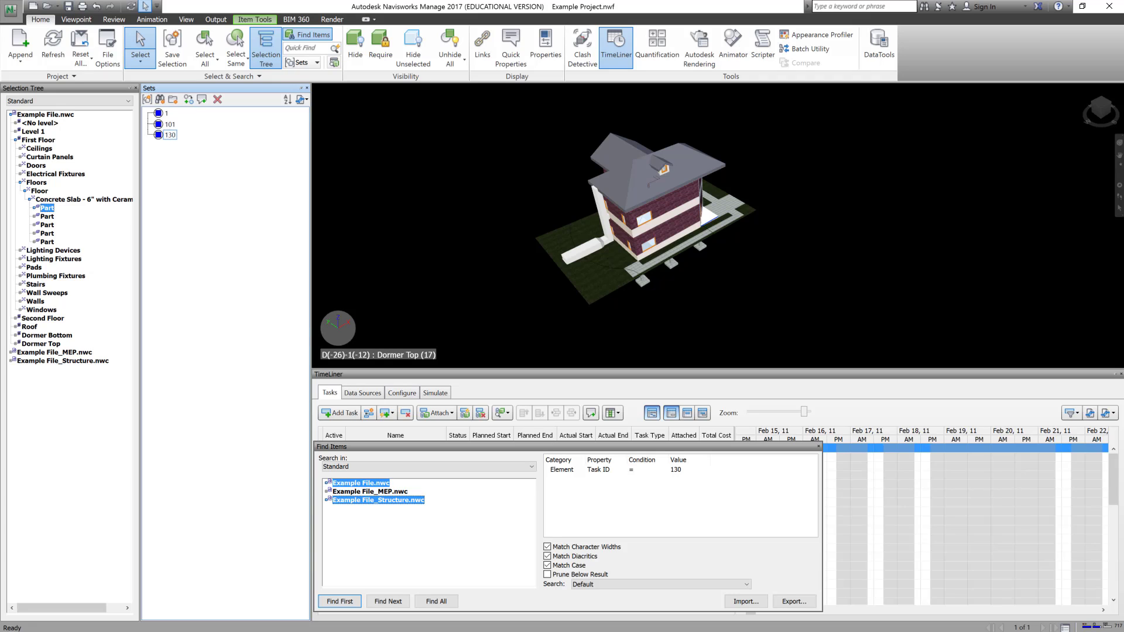
key("Return")
Change the Task ID search value to 140a and find all matching items.
left_click(678, 470)
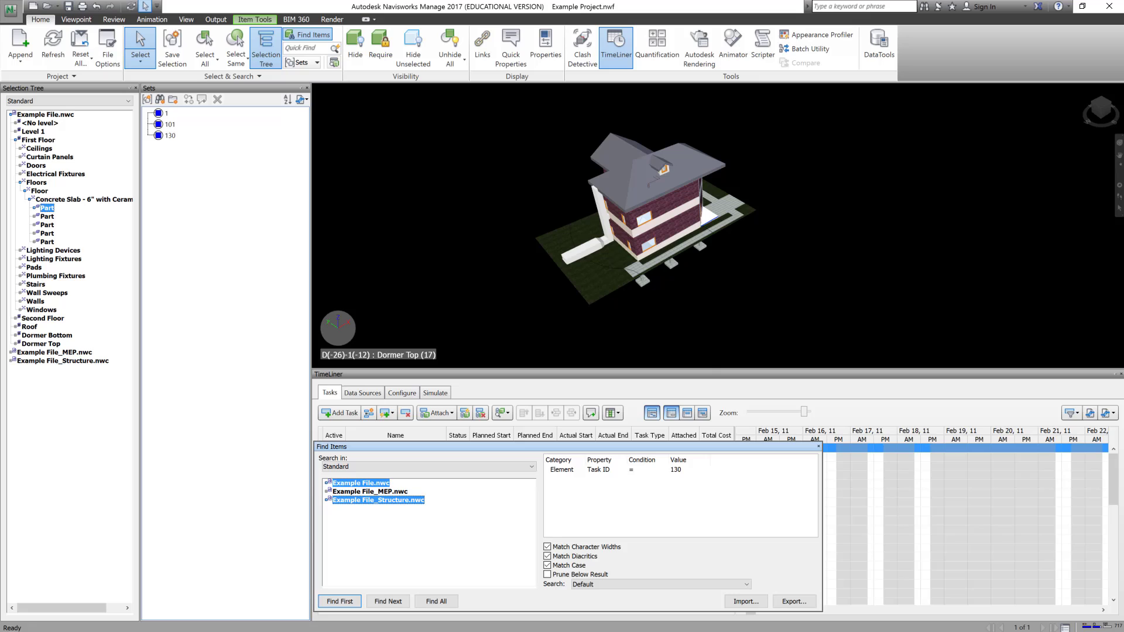
left_click(704, 471)
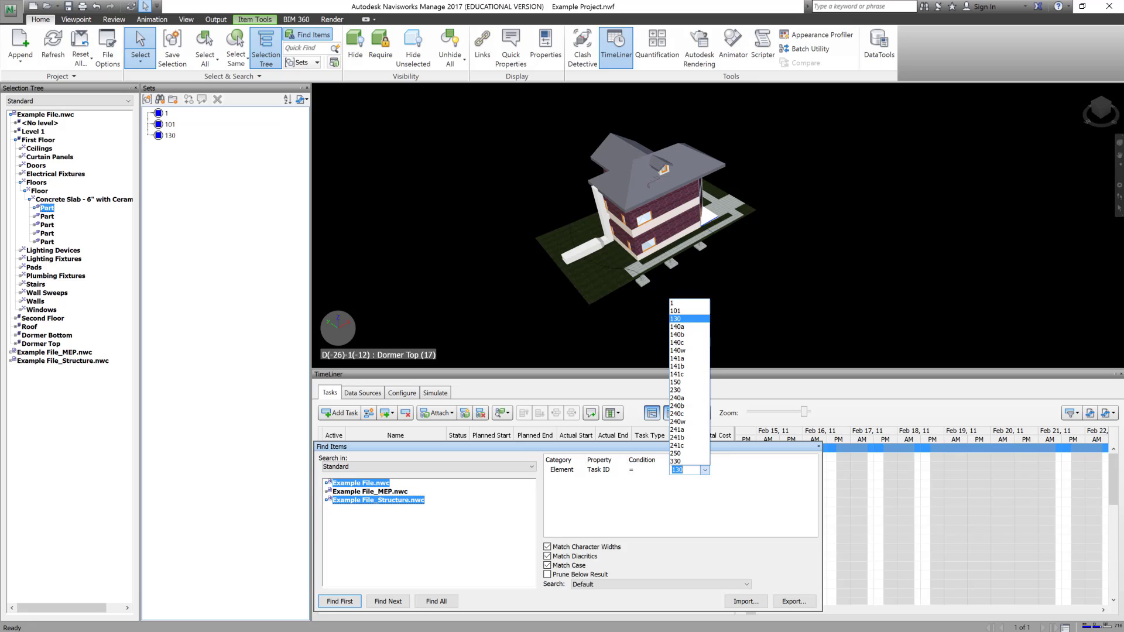
left_click(679, 326)
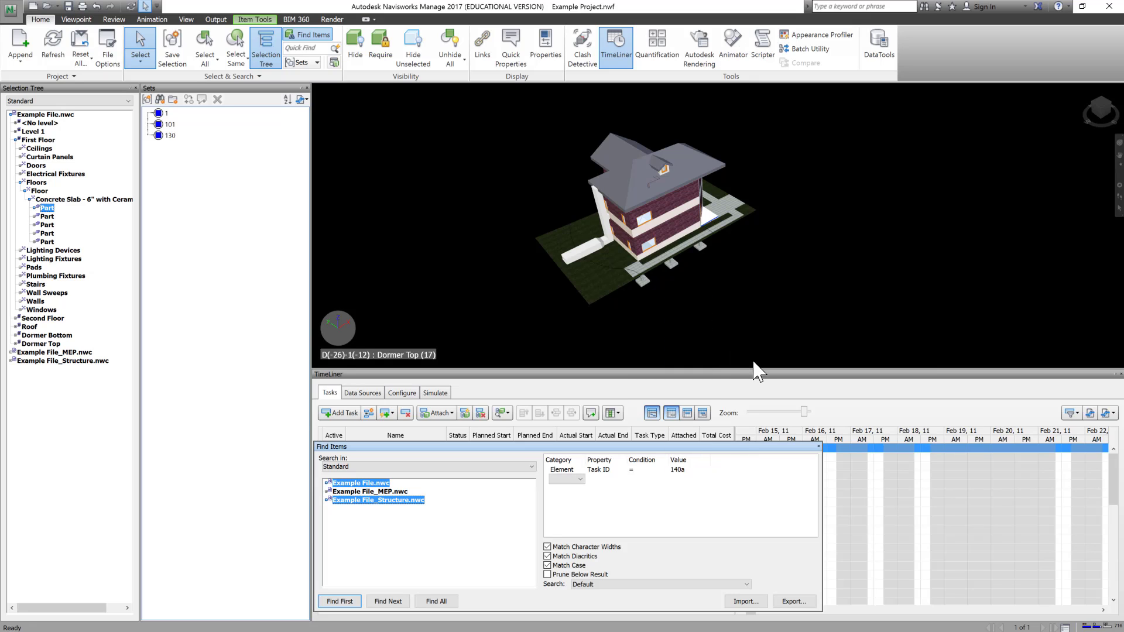
left_click(440, 602)
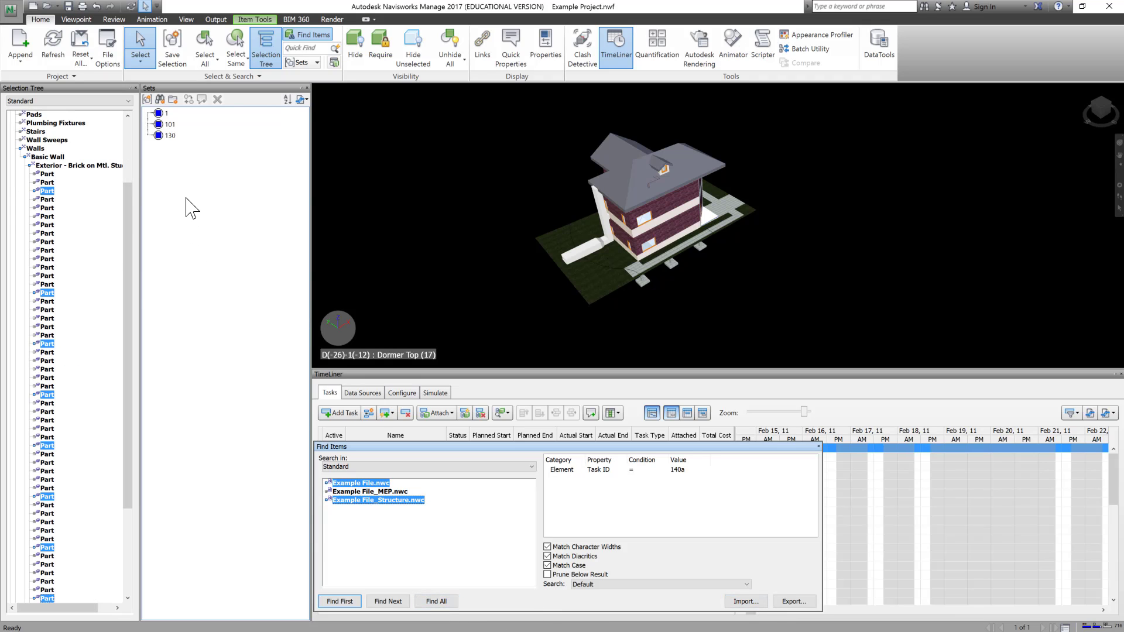
Save the found wall parts as a selection set named 140.
right_click(183, 174)
left_click(203, 176)
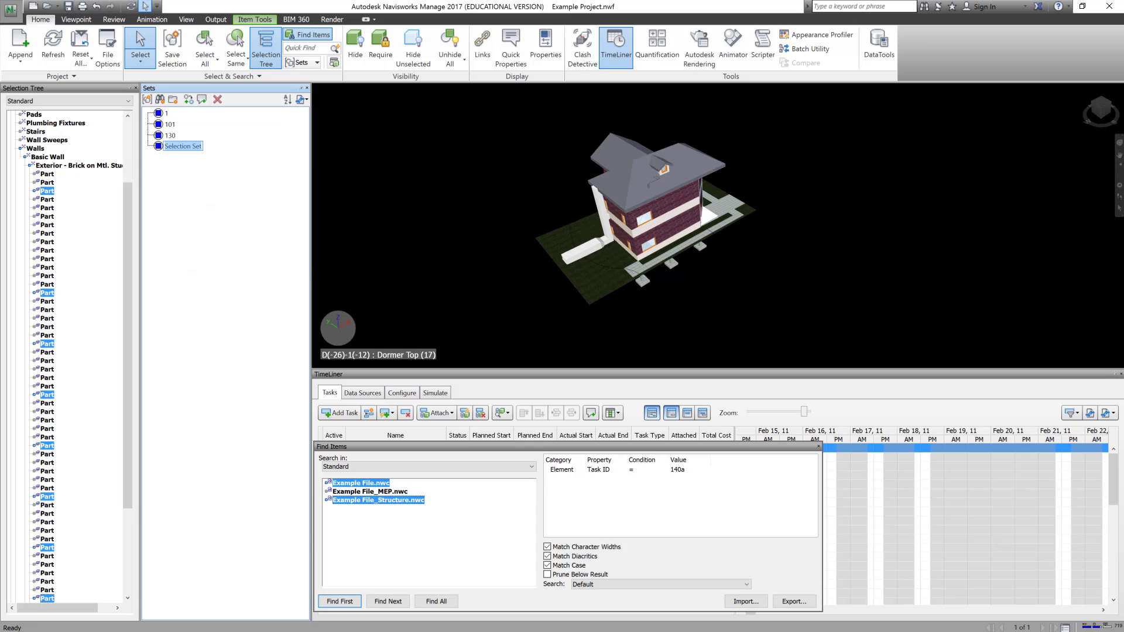
type("140")
key("Return")
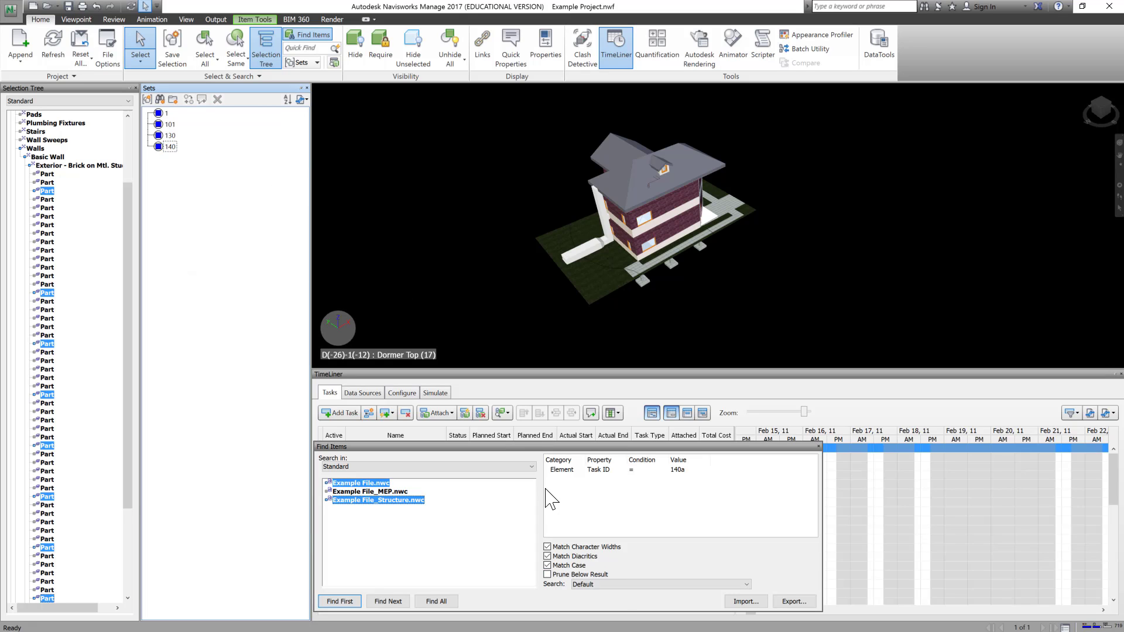
Change the Task ID search value to 140b and find all matching items.
left_click(701, 475)
left_click(691, 471)
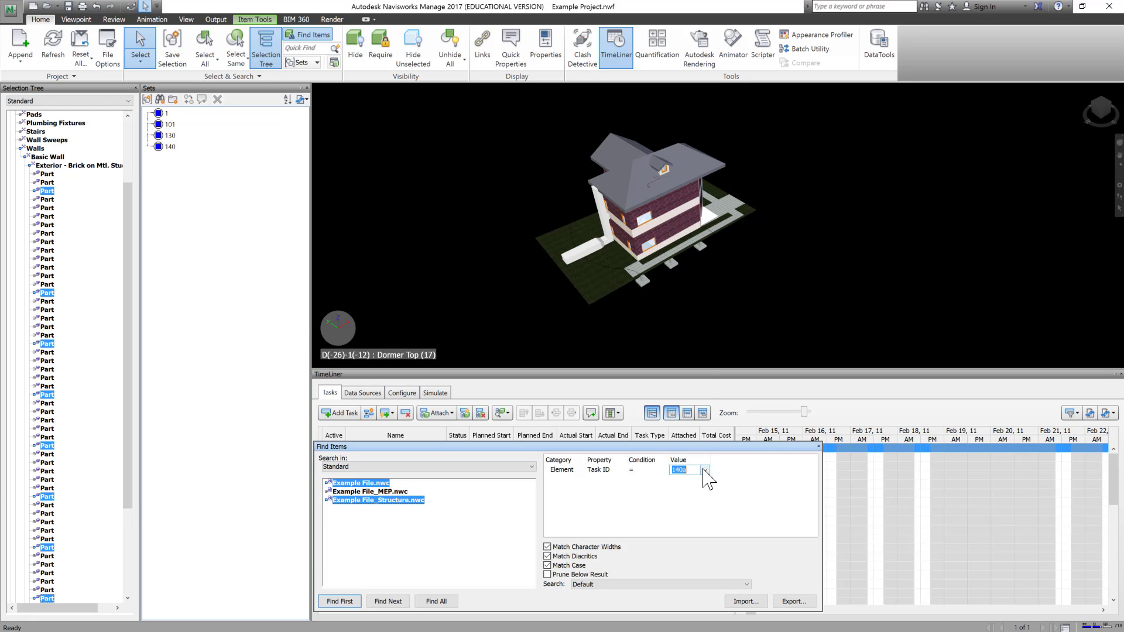
left_click(705, 470)
left_click(677, 334)
left_click(436, 601)
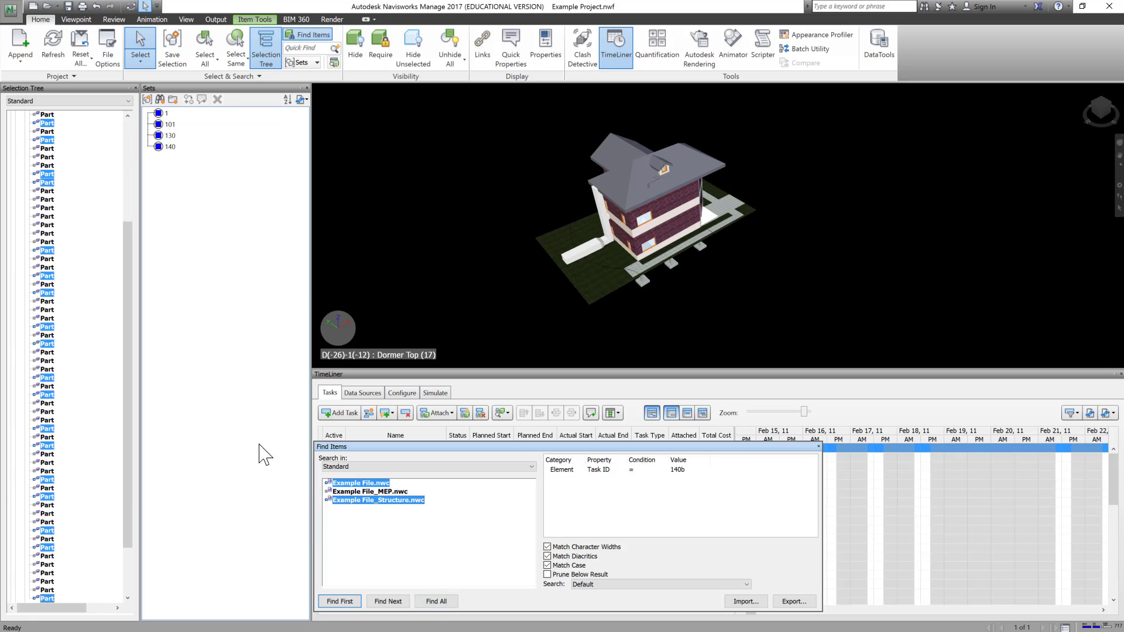
Save the found wall parts as a selection set named 140b.
left_click(182, 219)
right_click(180, 201)
left_click(199, 207)
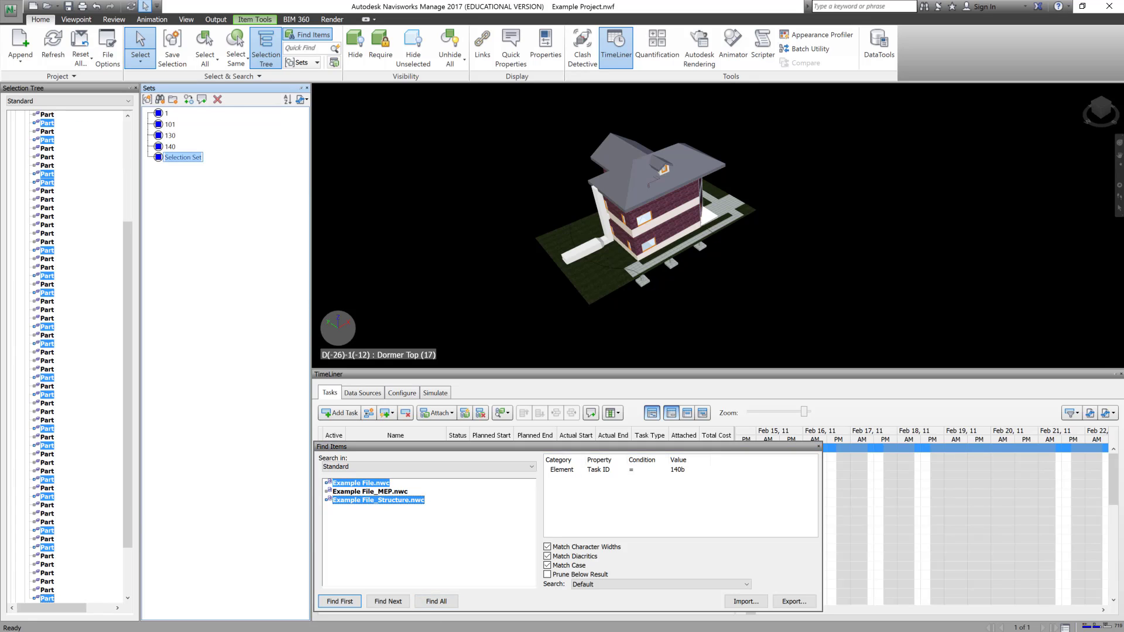
type("140b")
key("Return")
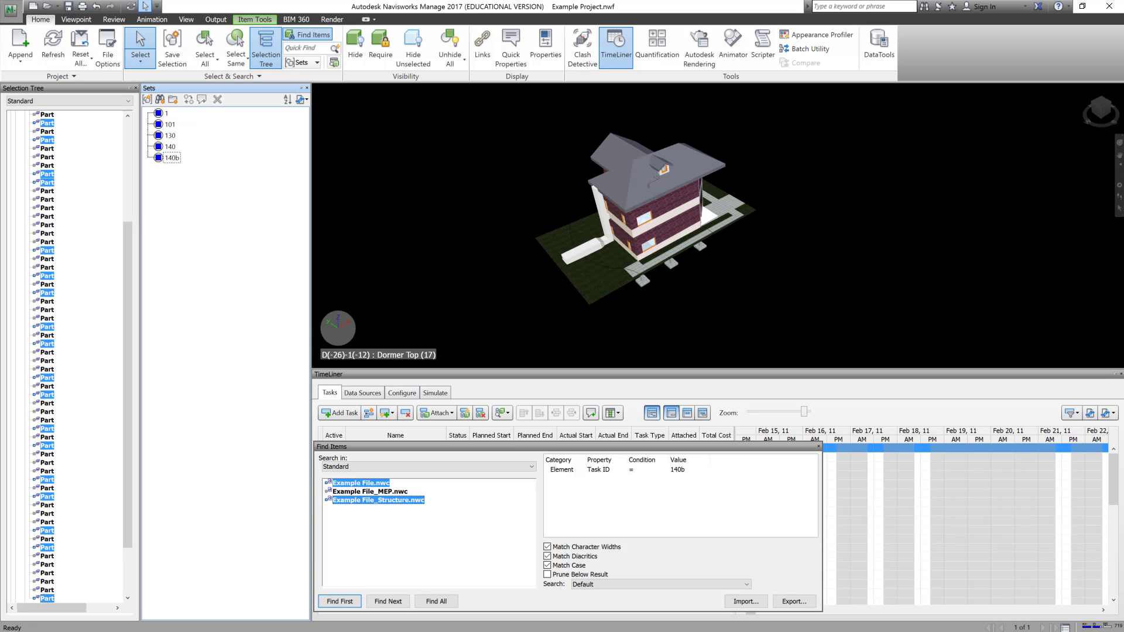
Rename the selection set 140 as 140a.
left_click(171, 148)
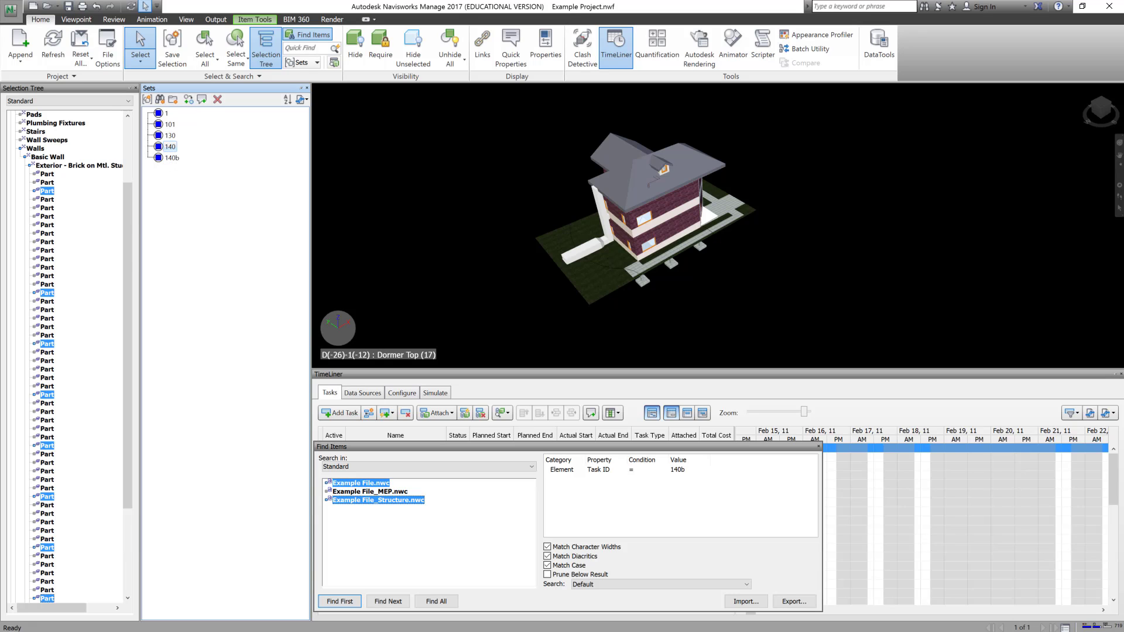
right_click(170, 146)
left_click(217, 193)
key("Return")
Change the Task ID search value to 140c and find all matching items.
left_click(697, 470)
left_click(705, 471)
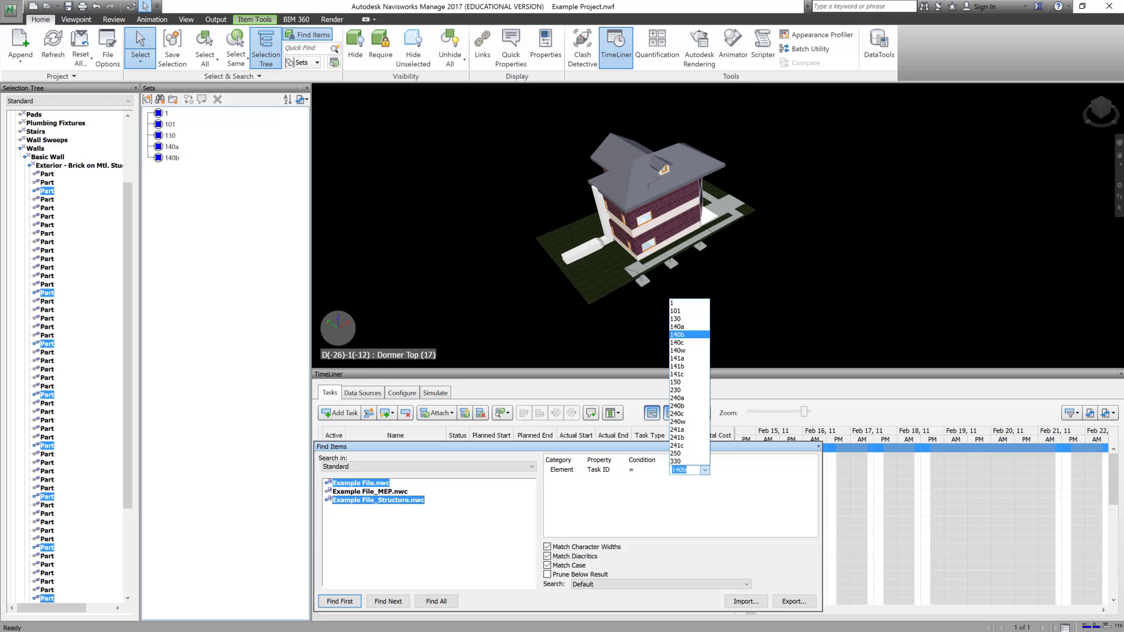
left_click(679, 342)
left_click(436, 601)
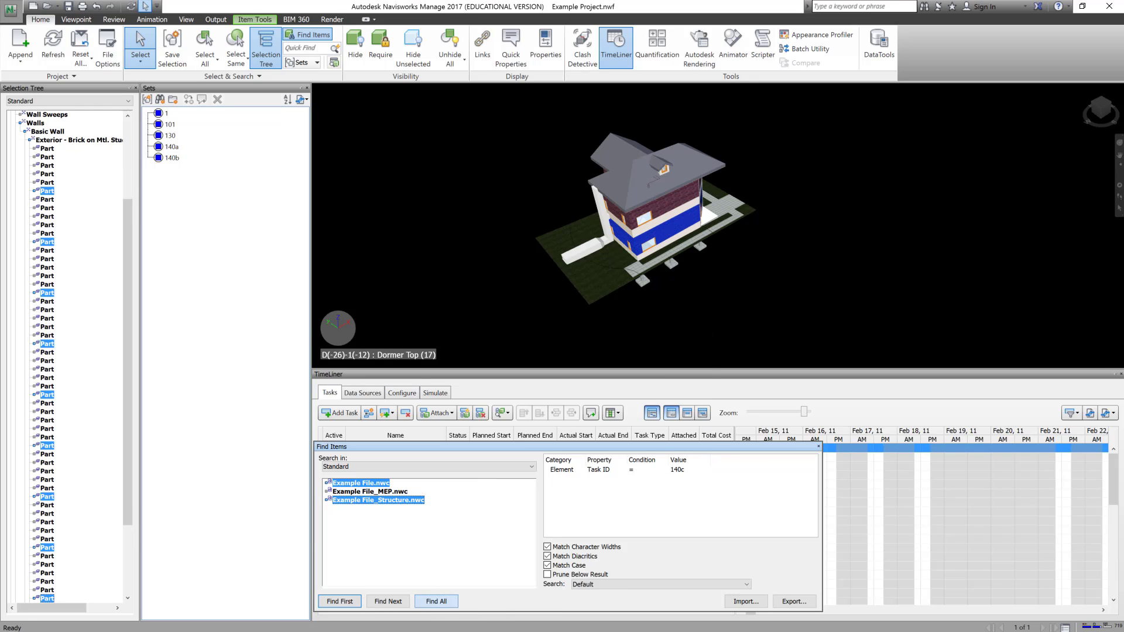
Save the found wall parts as a selection set named 140c.
right_click(187, 209)
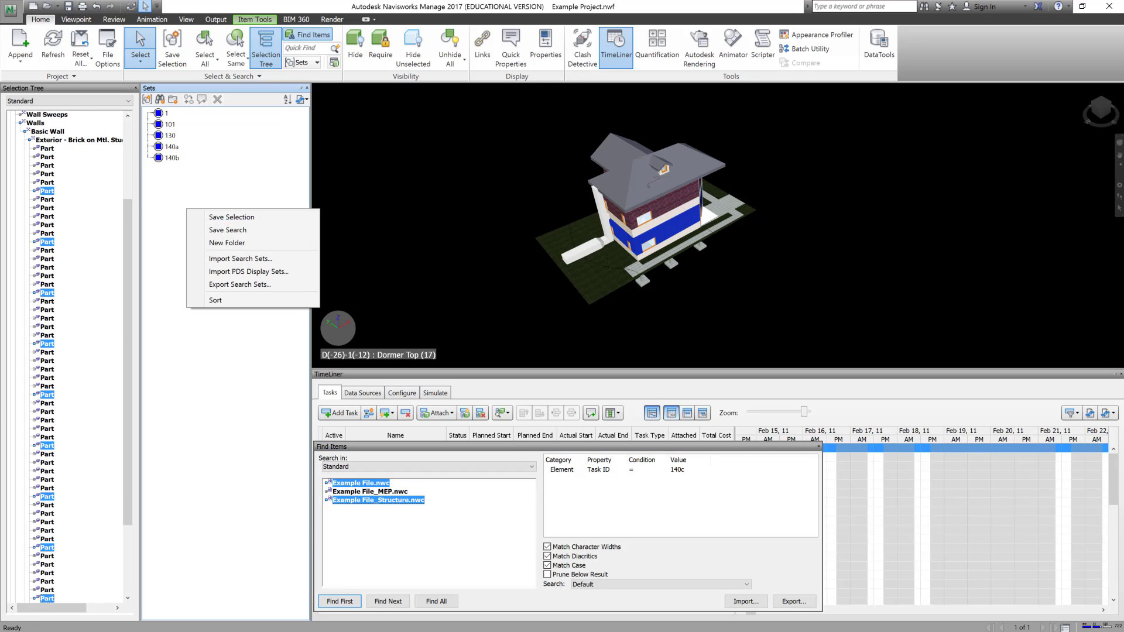
left_click(220, 218)
type("140c")
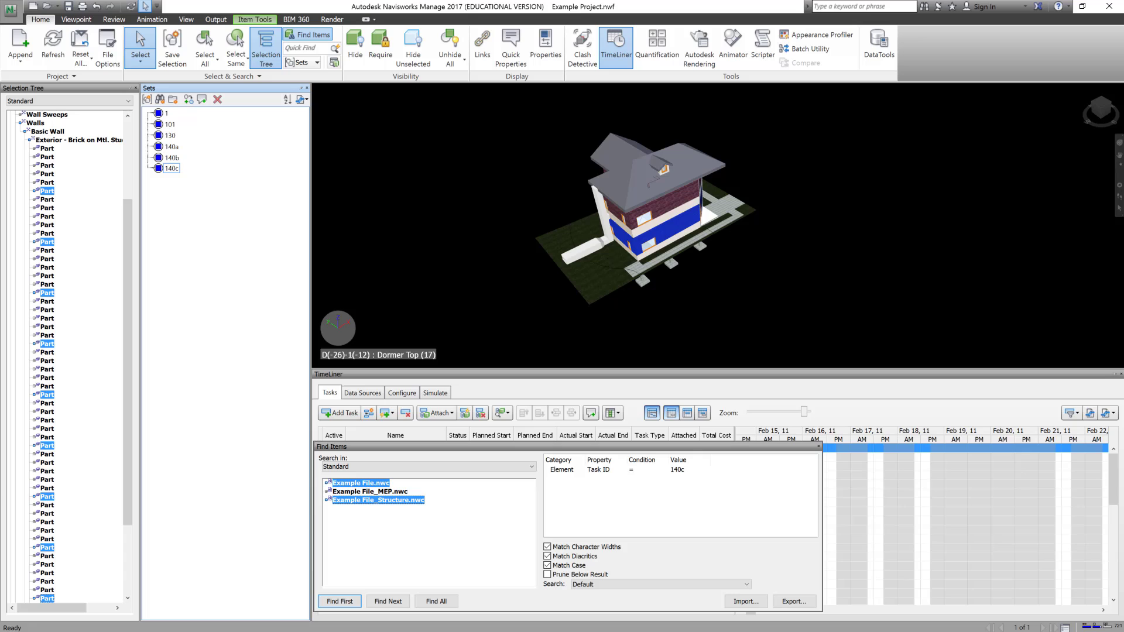
key("Return")
Change the Task ID search value to 140w and find all matching items.
left_click(678, 470)
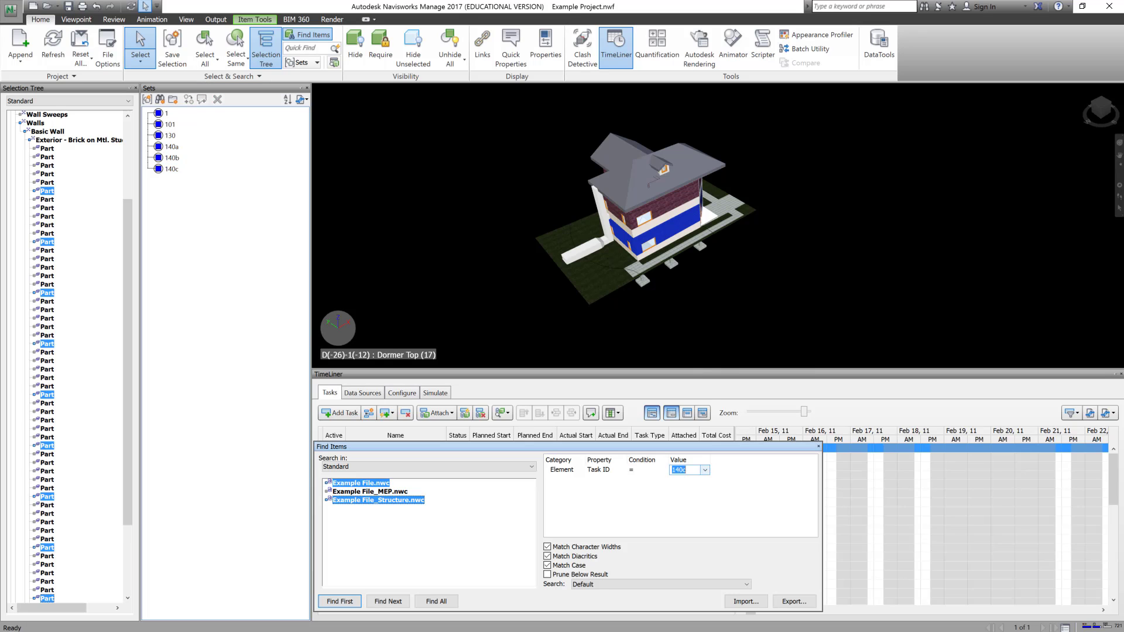
left_click(706, 470)
left_click(700, 351)
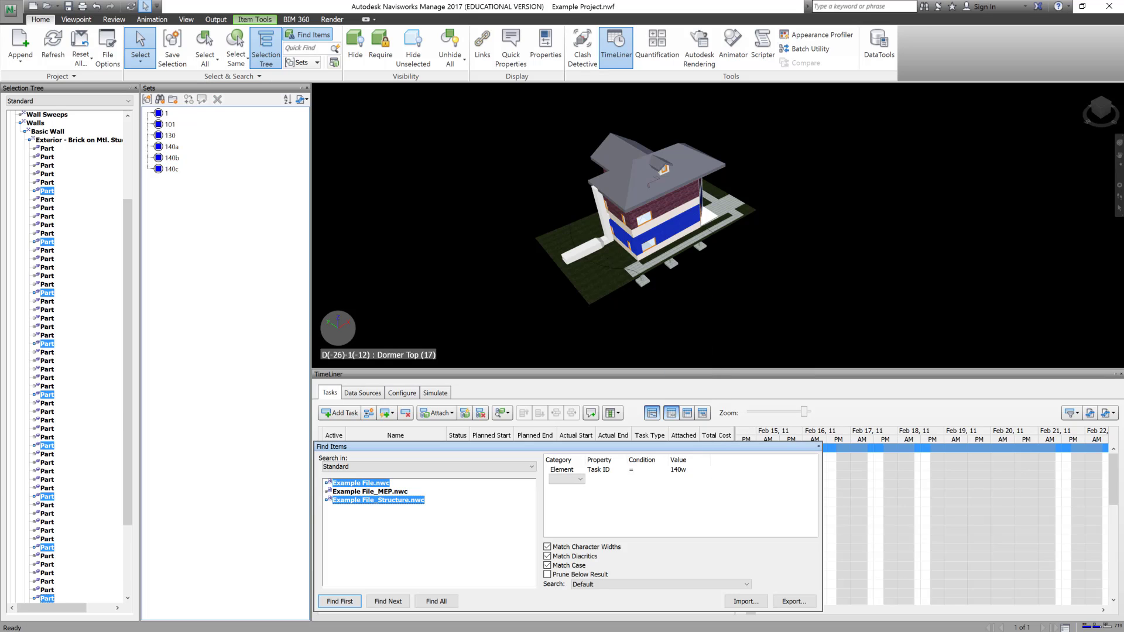
left_click(436, 601)
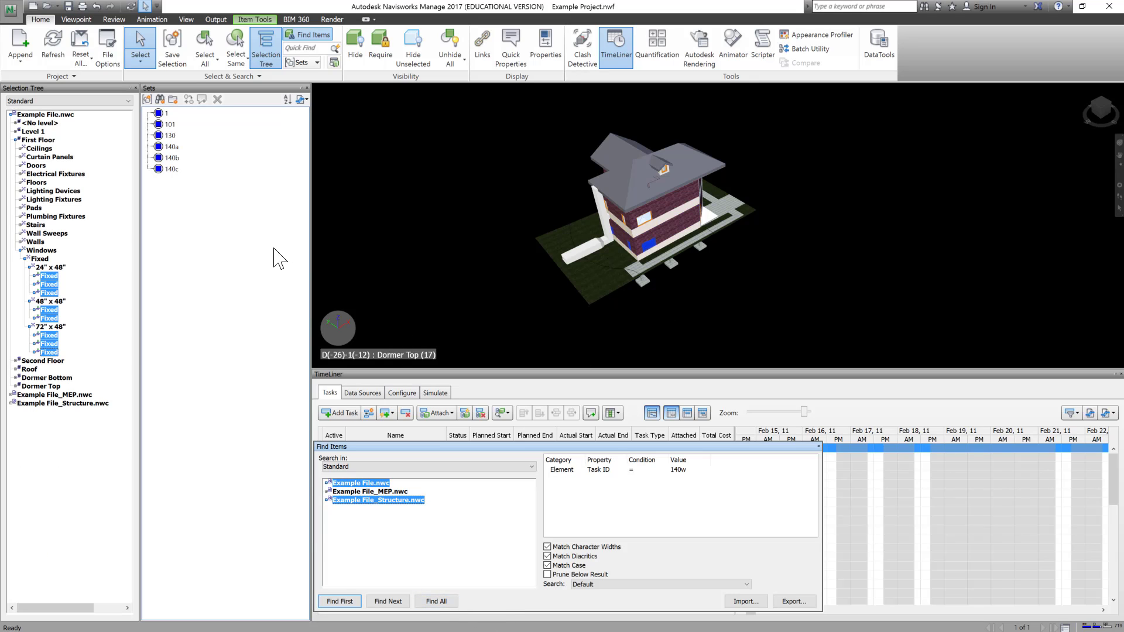
Save the found first-floor windows as a selection set named 140w.
right_click(222, 222)
left_click(258, 229)
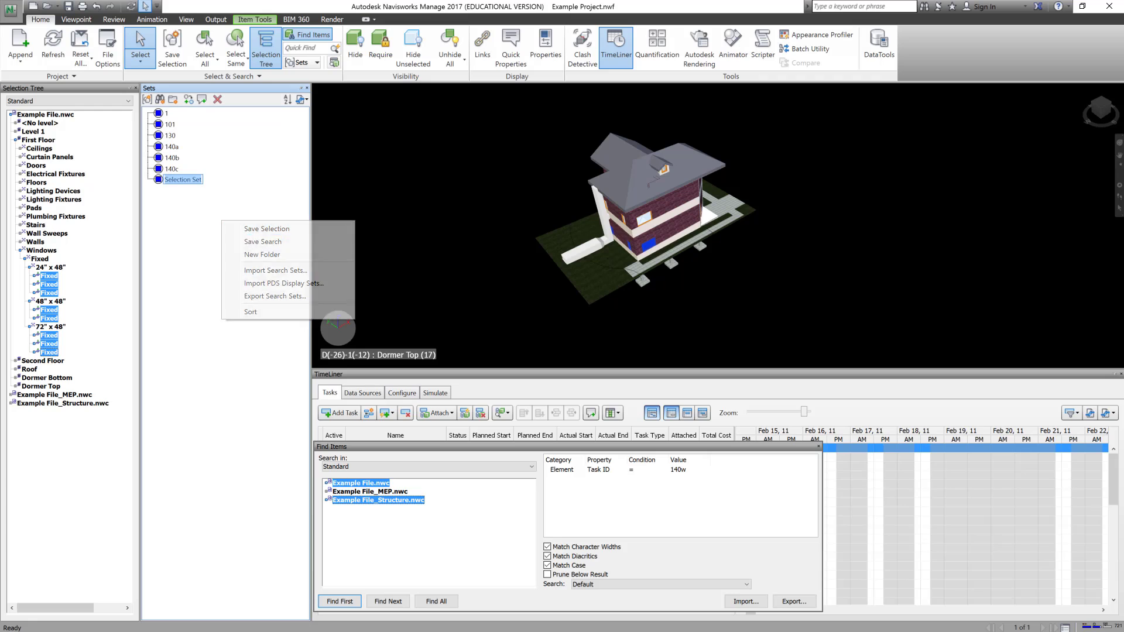
type("140w")
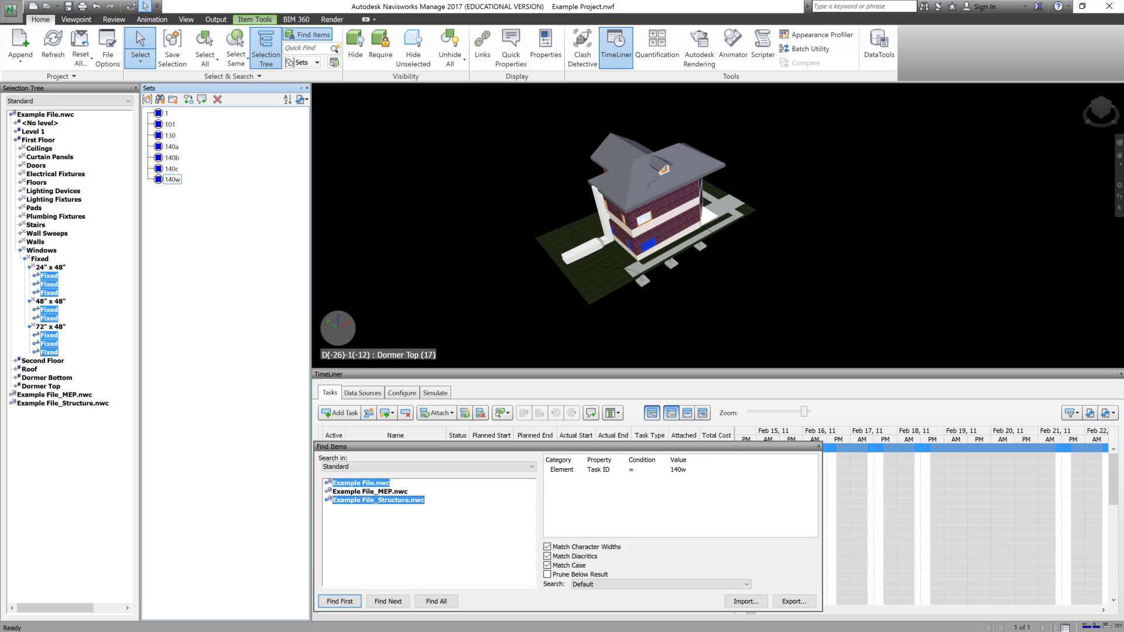
key("Return")
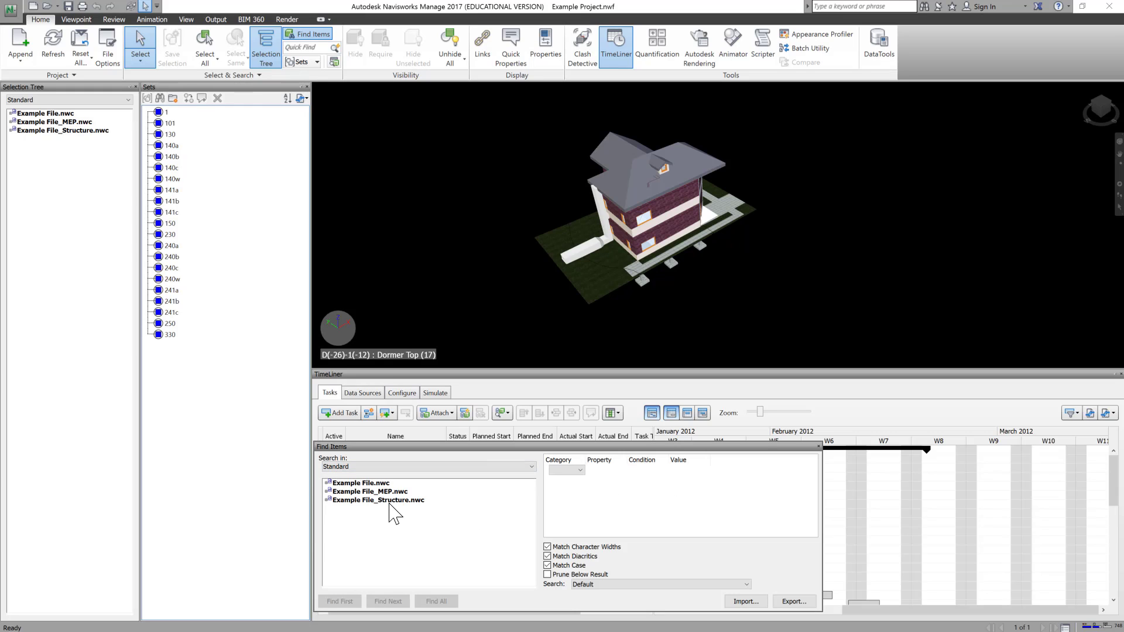
Limit the item search to Example File_Structure.nwc and set its criteria to category Element, property Task ID and condition =.
left_click(358, 484)
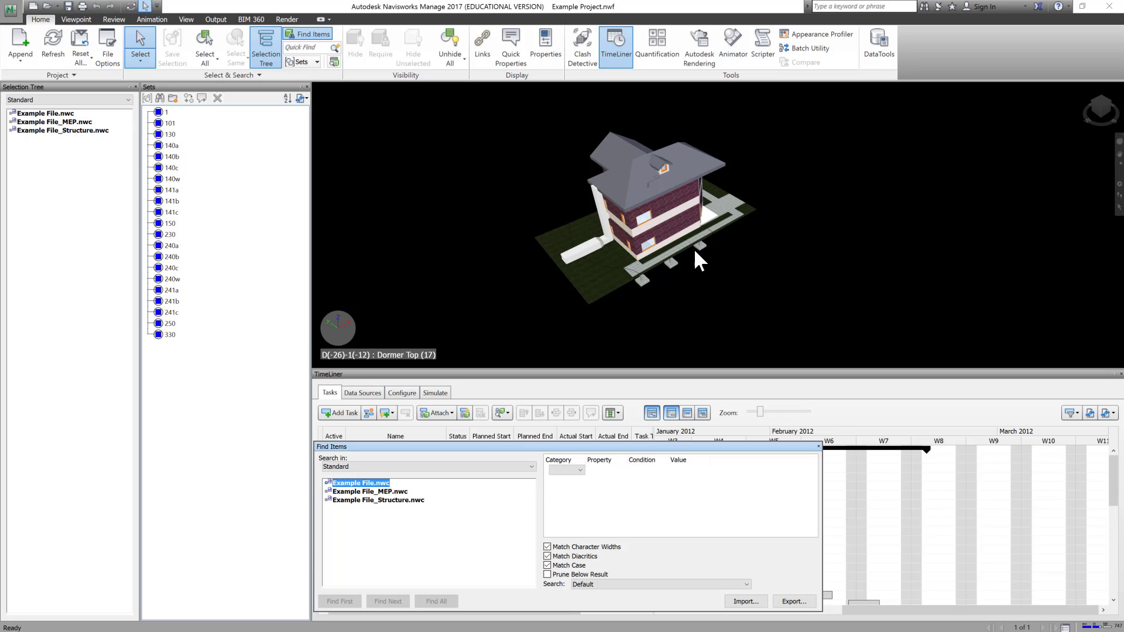
left_click(413, 501)
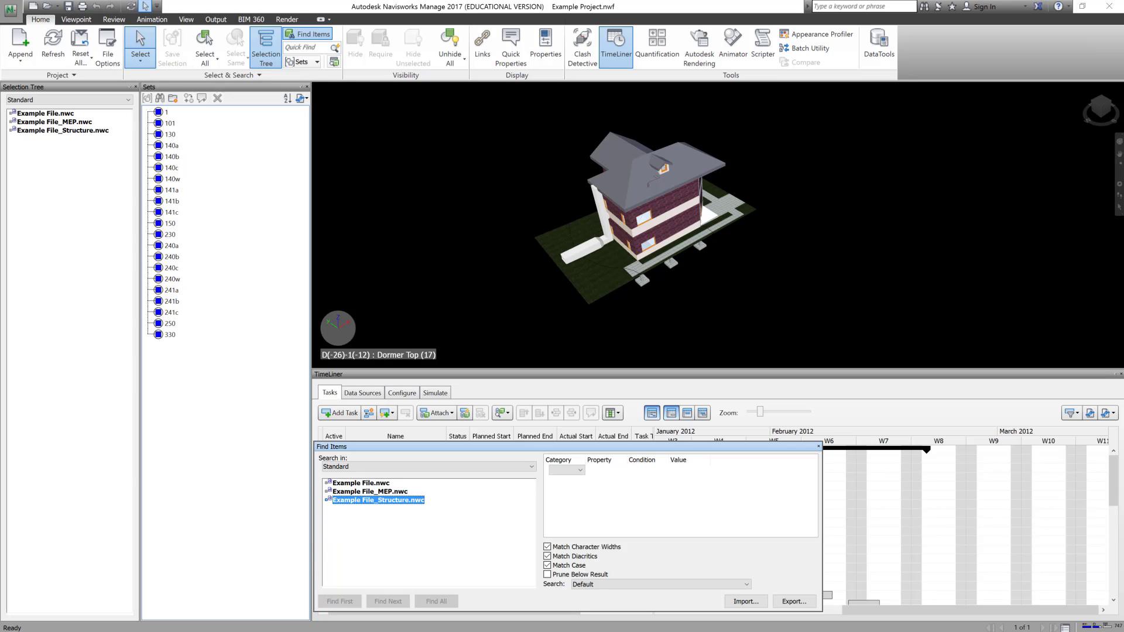
left_click(580, 470)
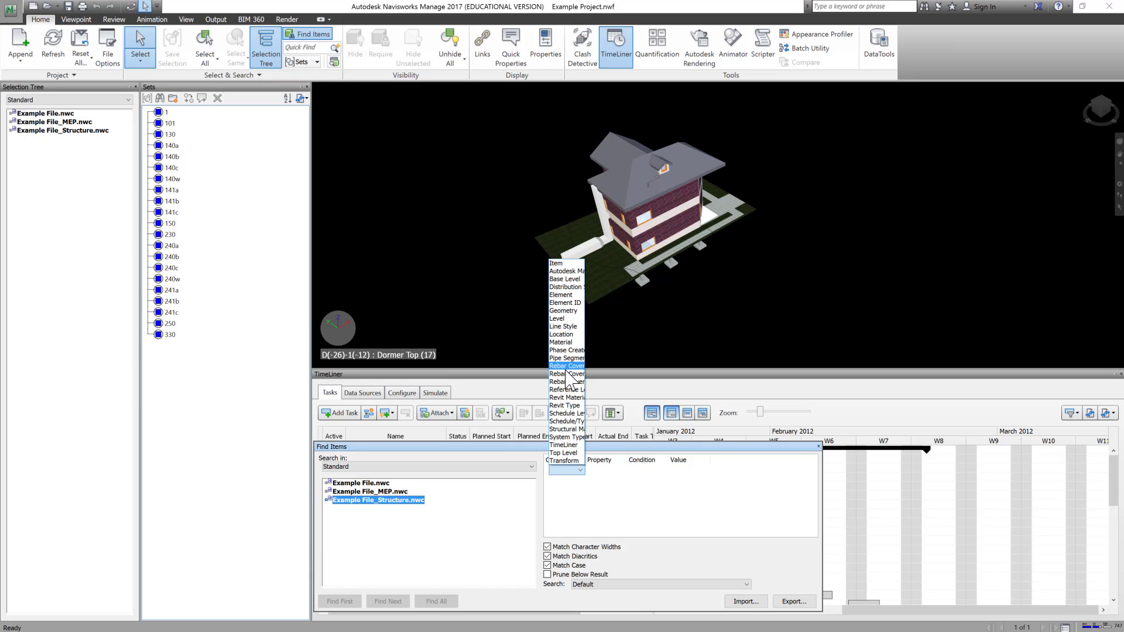
left_click(568, 295)
left_click(603, 471)
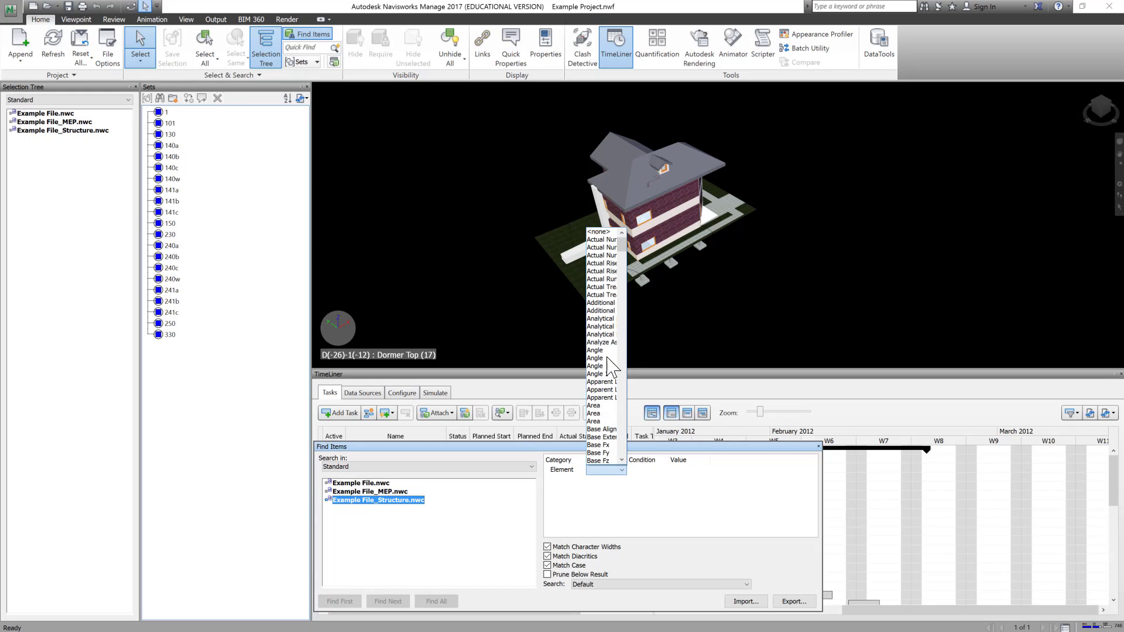
left_click_drag(621, 241, 620, 437)
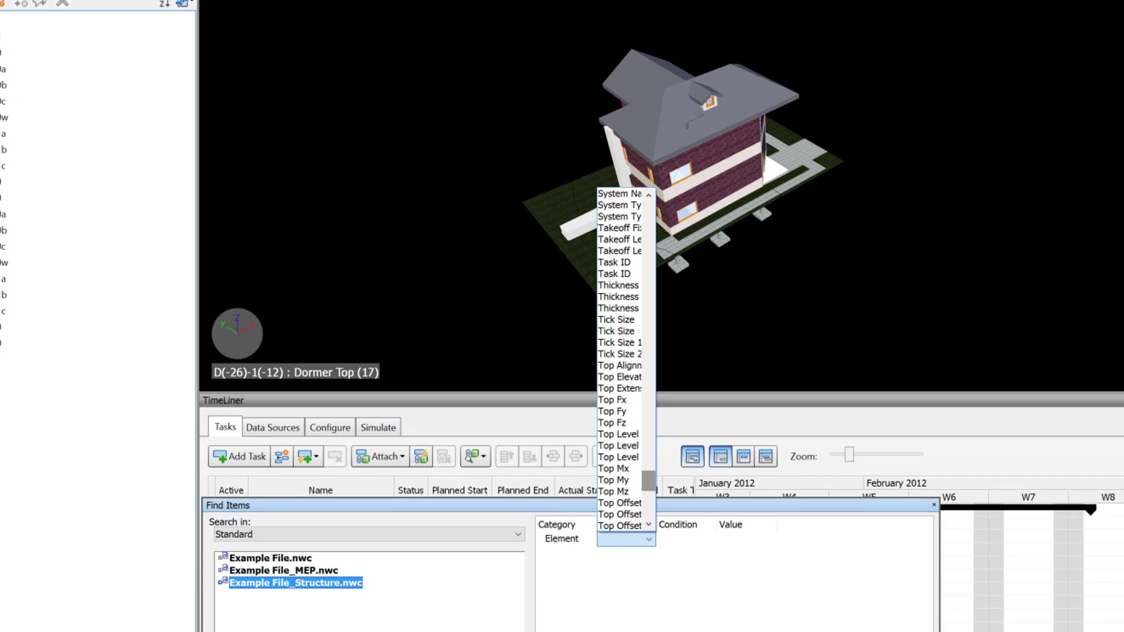
left_click(616, 262)
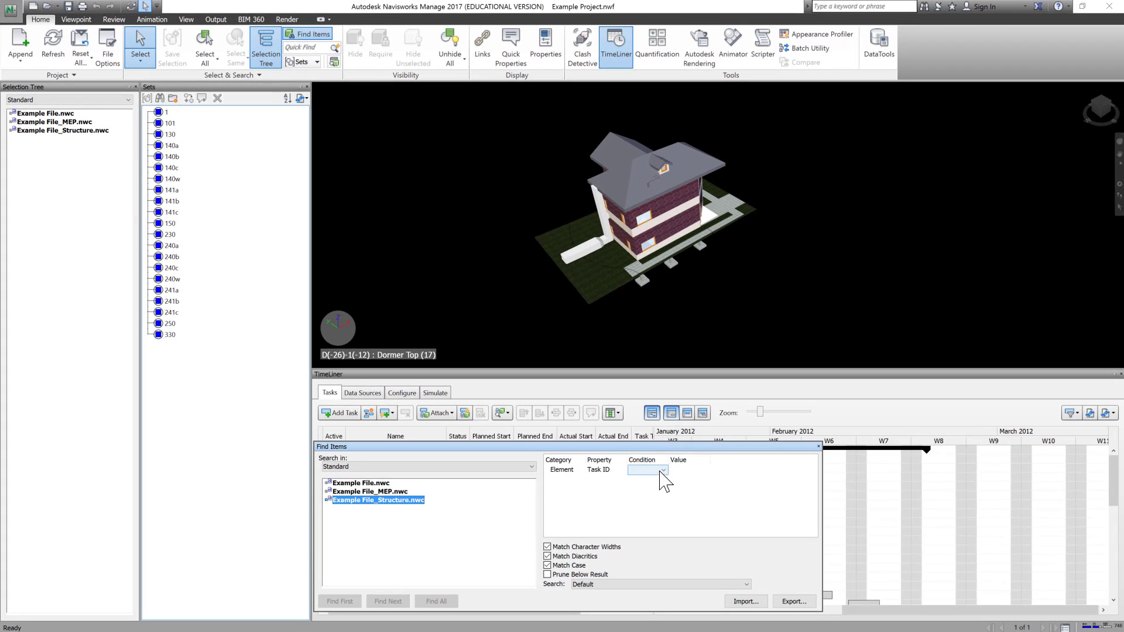
left_click(672, 486)
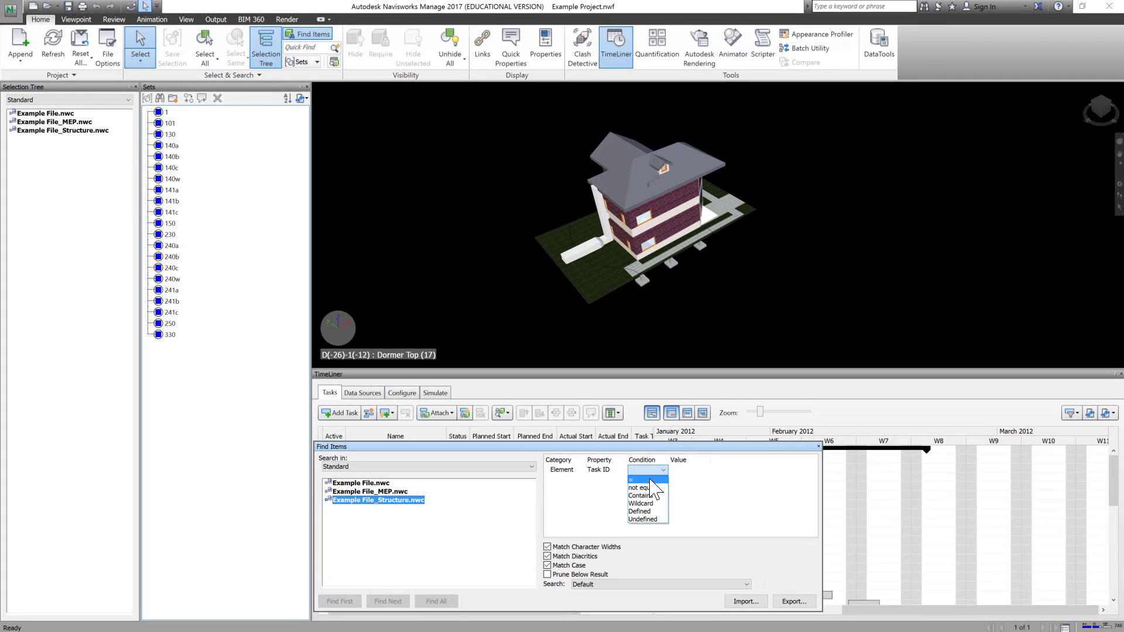
left_click(662, 496)
Set the search value to 100a and find all structure items with that Task ID.
left_click(705, 470)
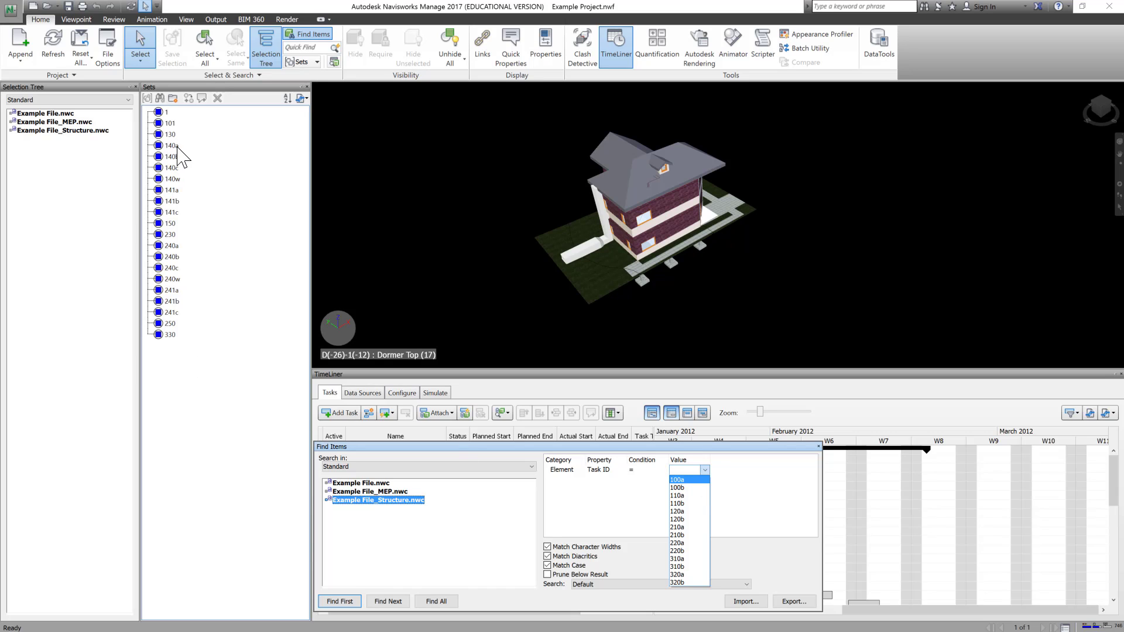
left_click(694, 478)
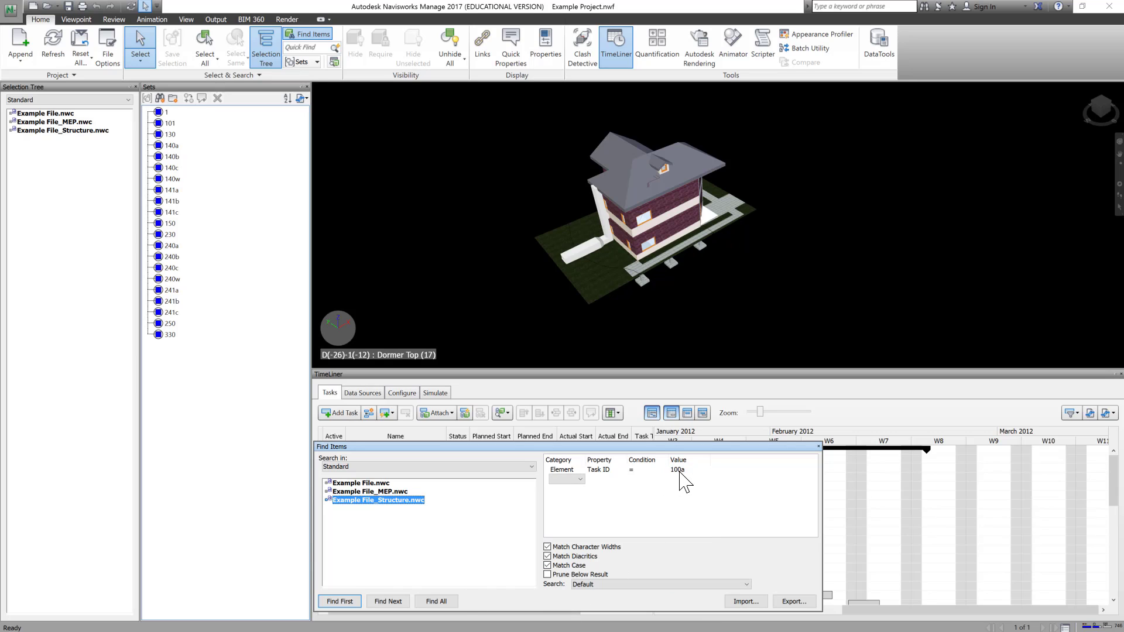
left_click(447, 603)
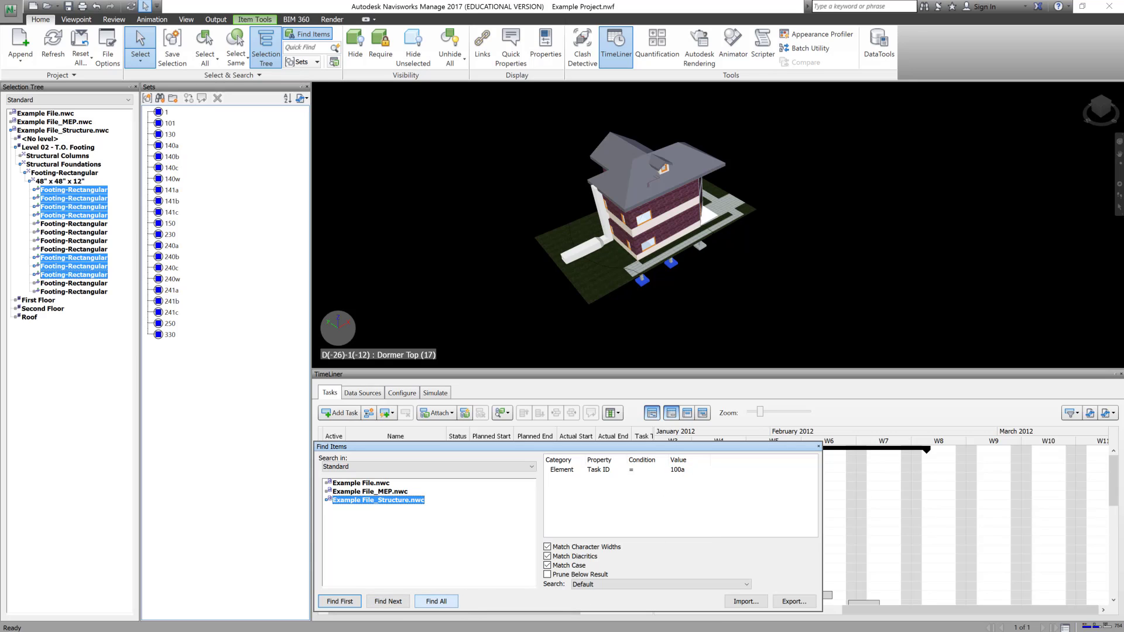
Save the found footings as a selection set named 100a.
right_click(183, 379)
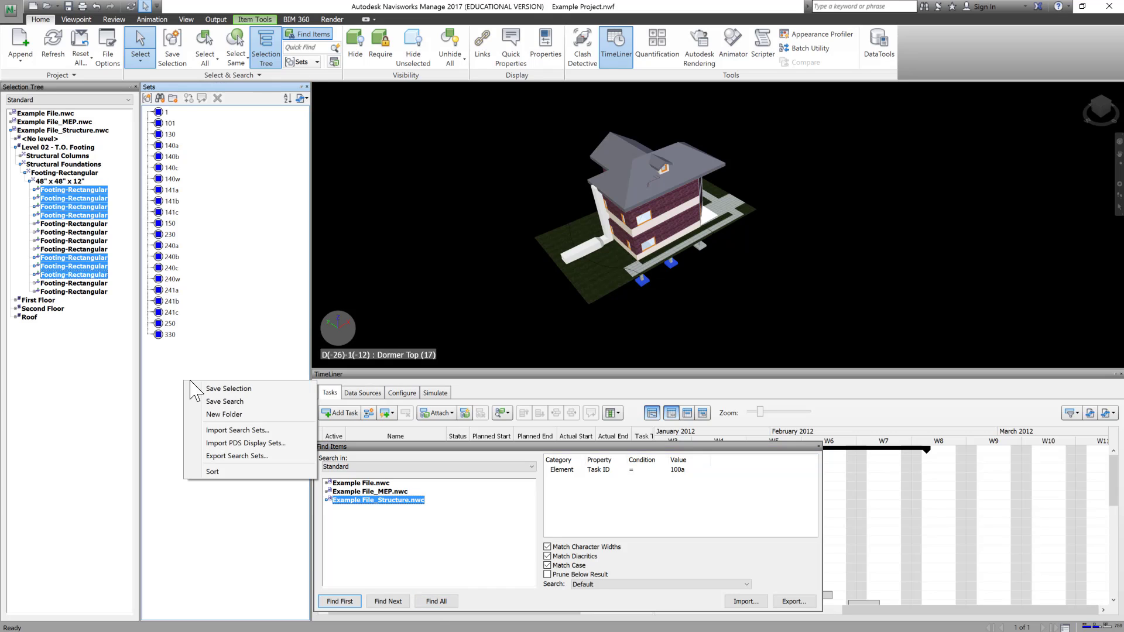
left_click(229, 388)
type("1")
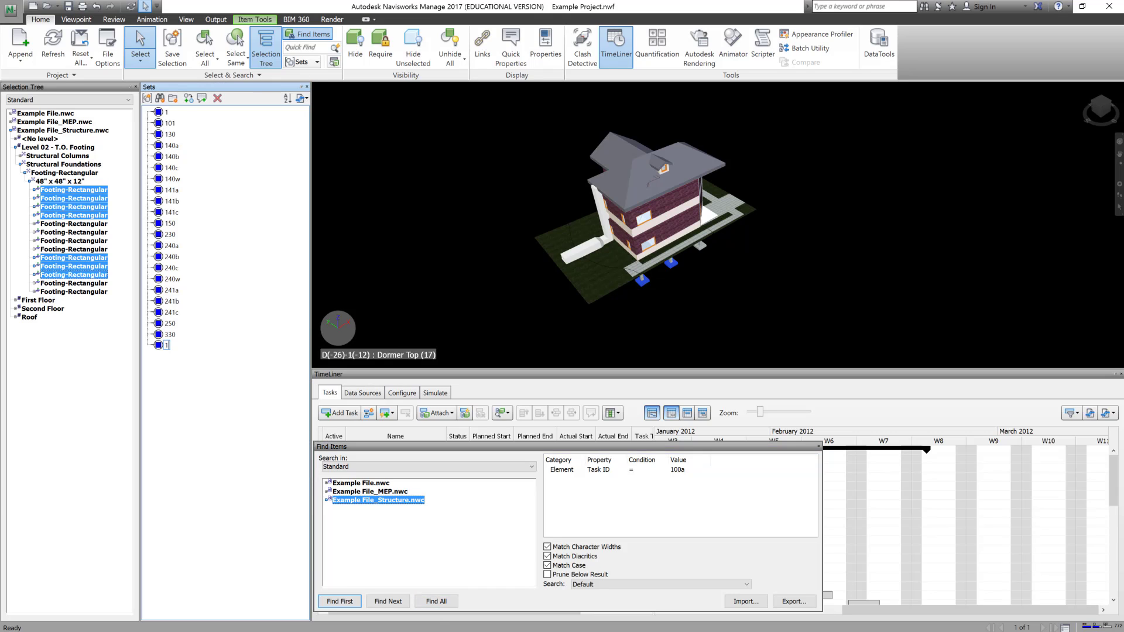
type("00a")
key("Return")
Change the Task ID search value to 100b and save the current selection as a set named 100b.
left_click(704, 476)
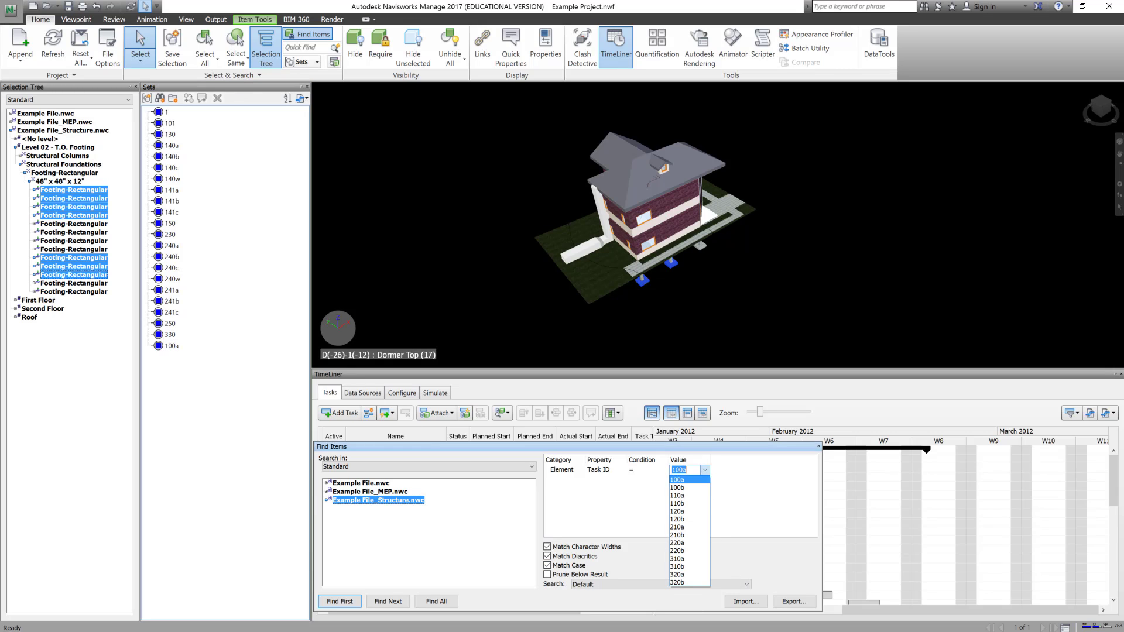
left_click(701, 488)
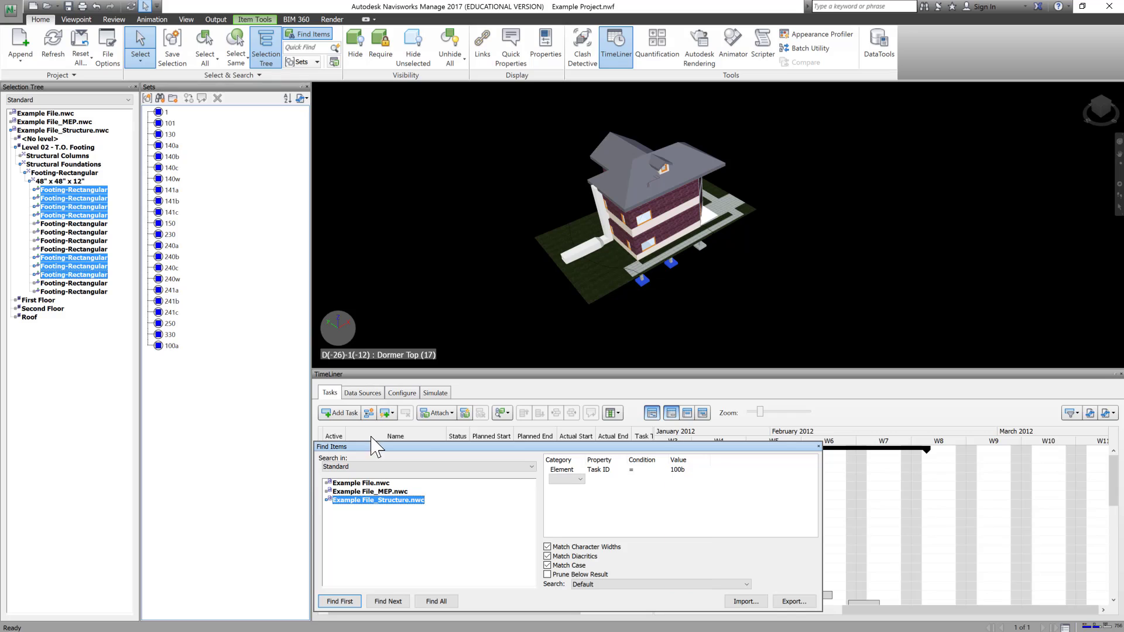
right_click(246, 389)
left_click(272, 394)
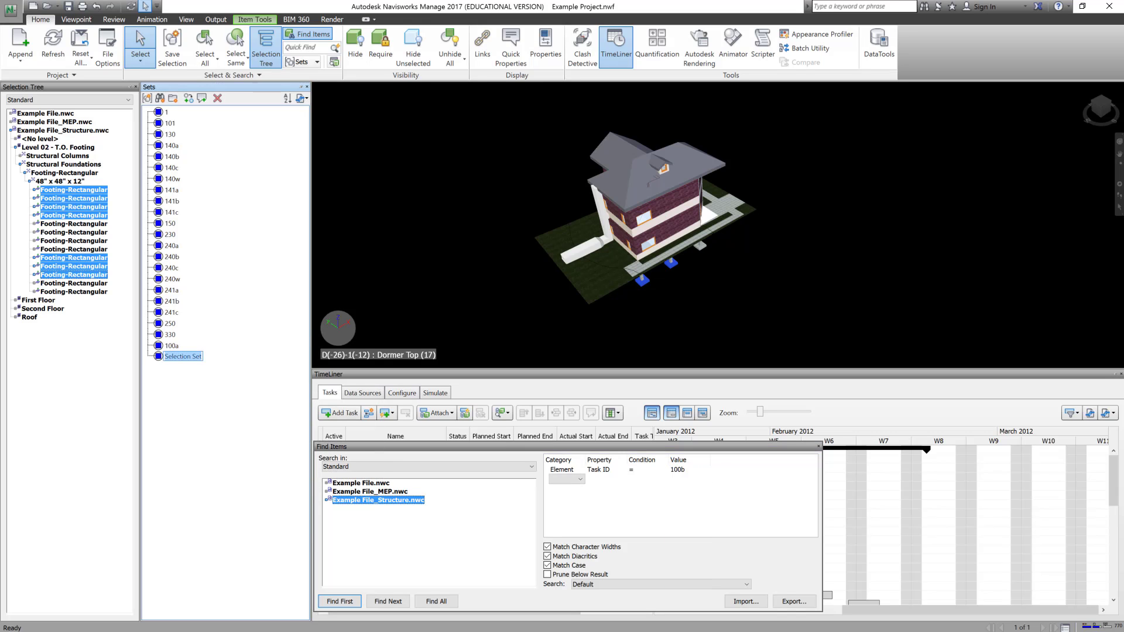
type("100b")
key("Return")
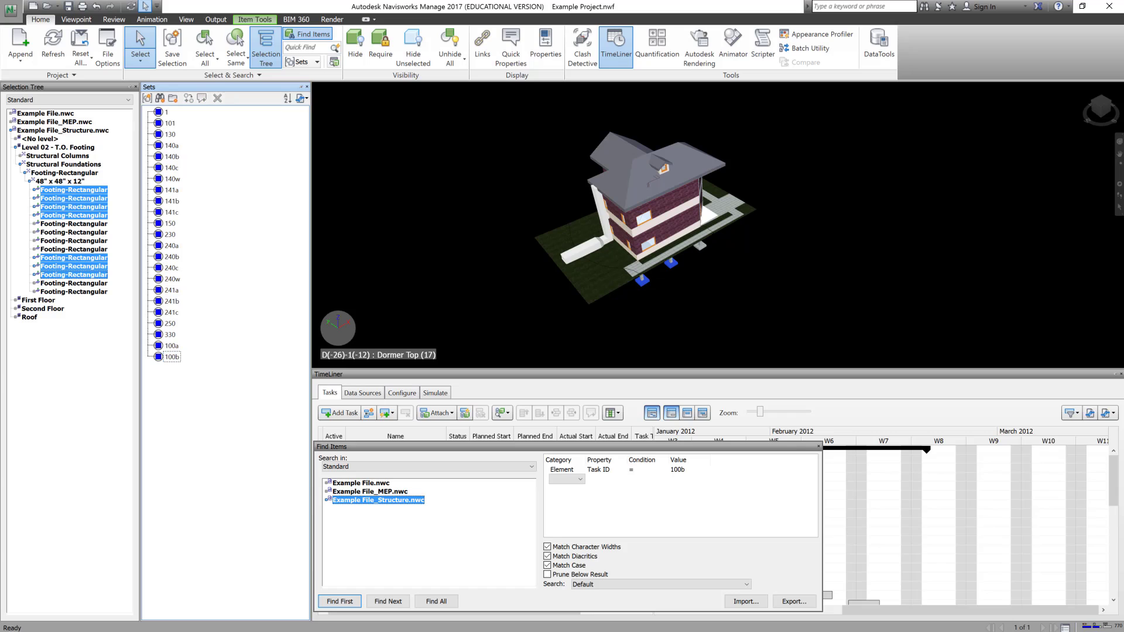
Change the Task ID search value to 110a and delete the selection set 100b.
left_click(700, 470)
left_click(705, 470)
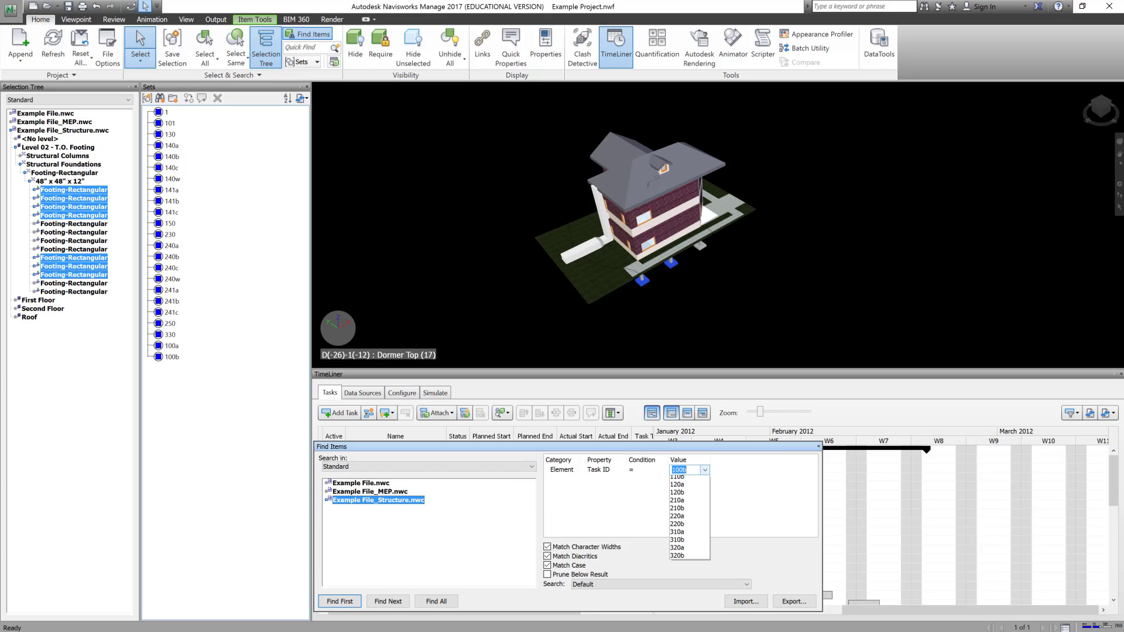
left_click(701, 496)
right_click(173, 388)
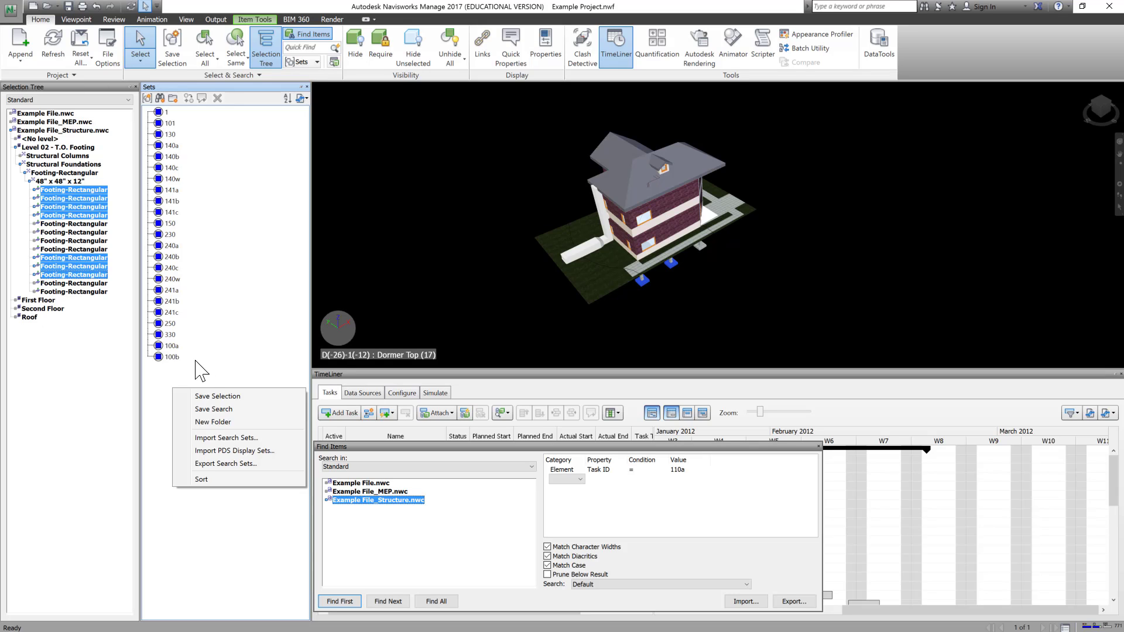
left_click(173, 358)
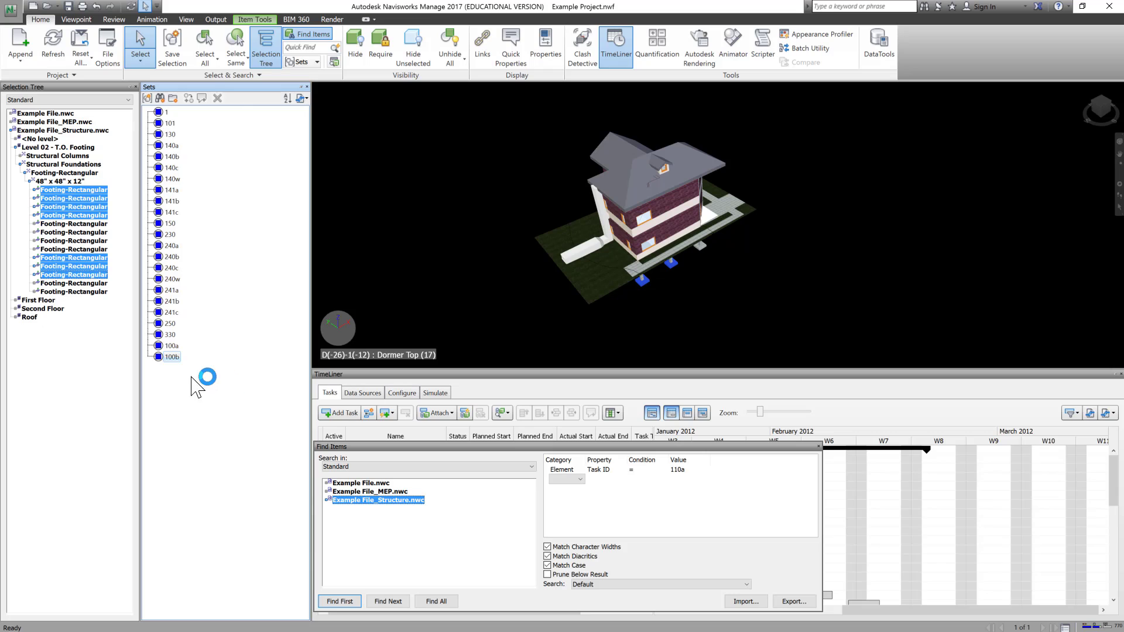
right_click(172, 357)
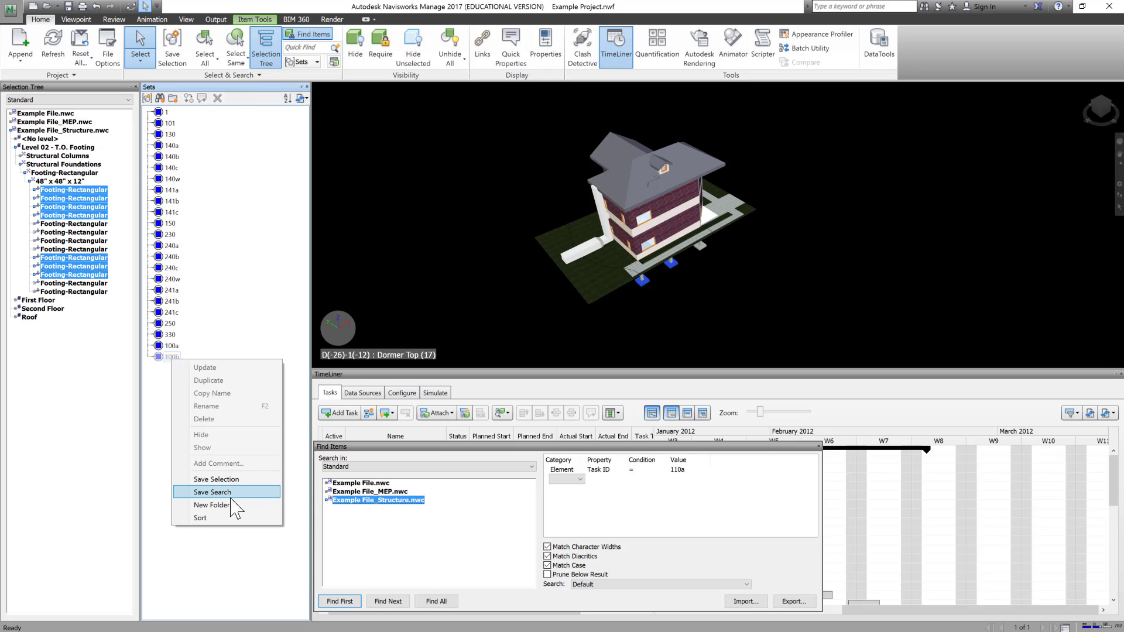
left_click(208, 415)
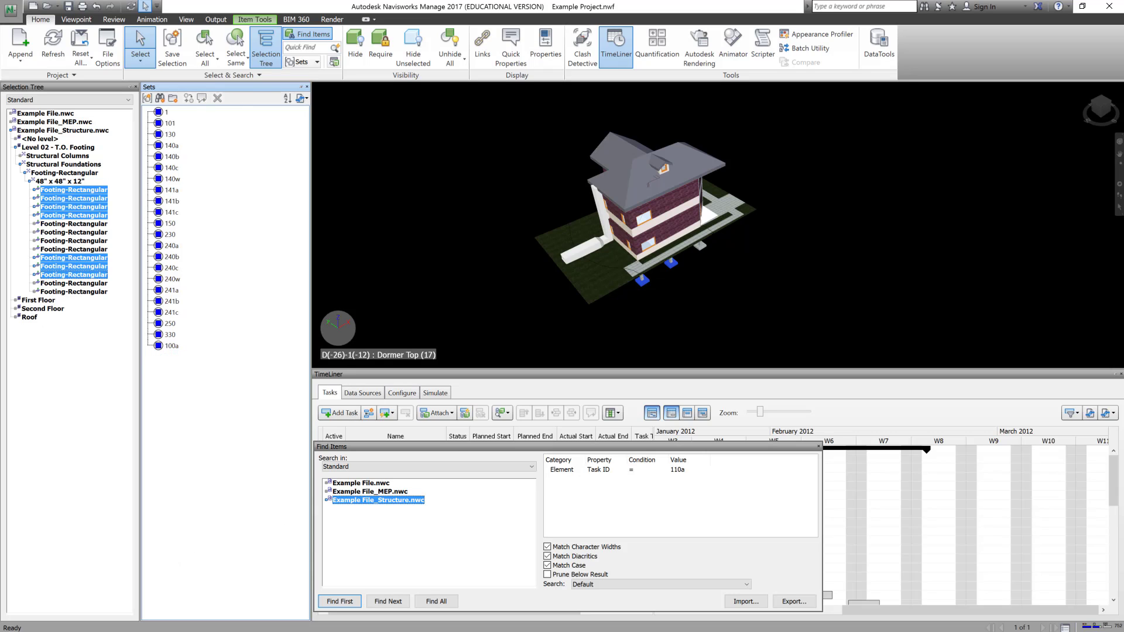
Set the Task ID search value to 100b and find all matching structure items.
left_click(682, 469)
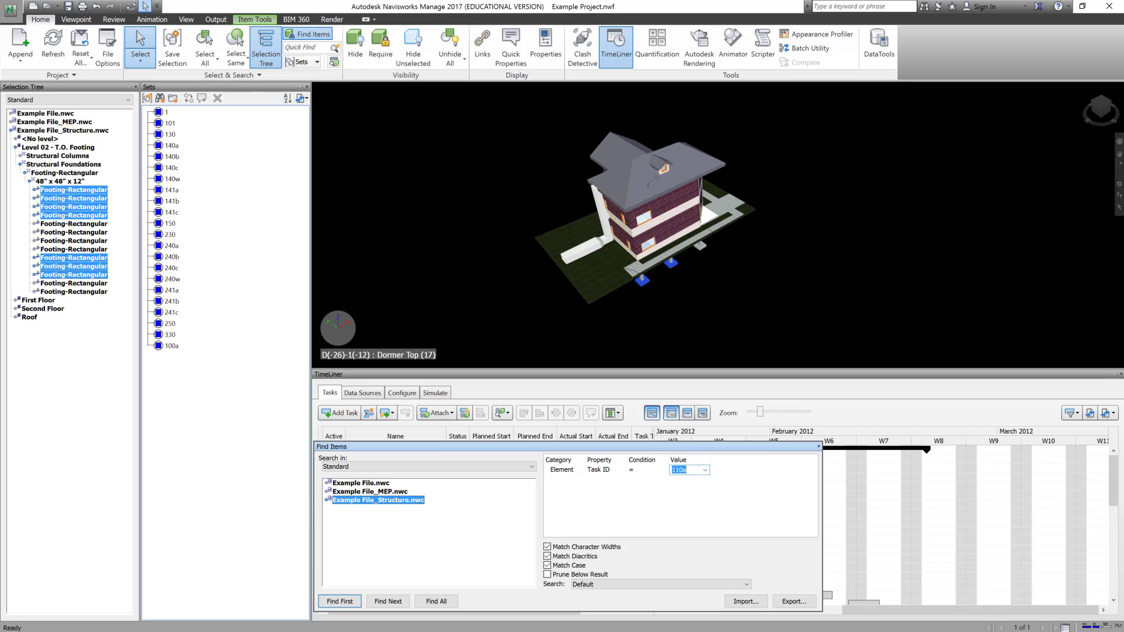
left_click(706, 471)
left_click(677, 488)
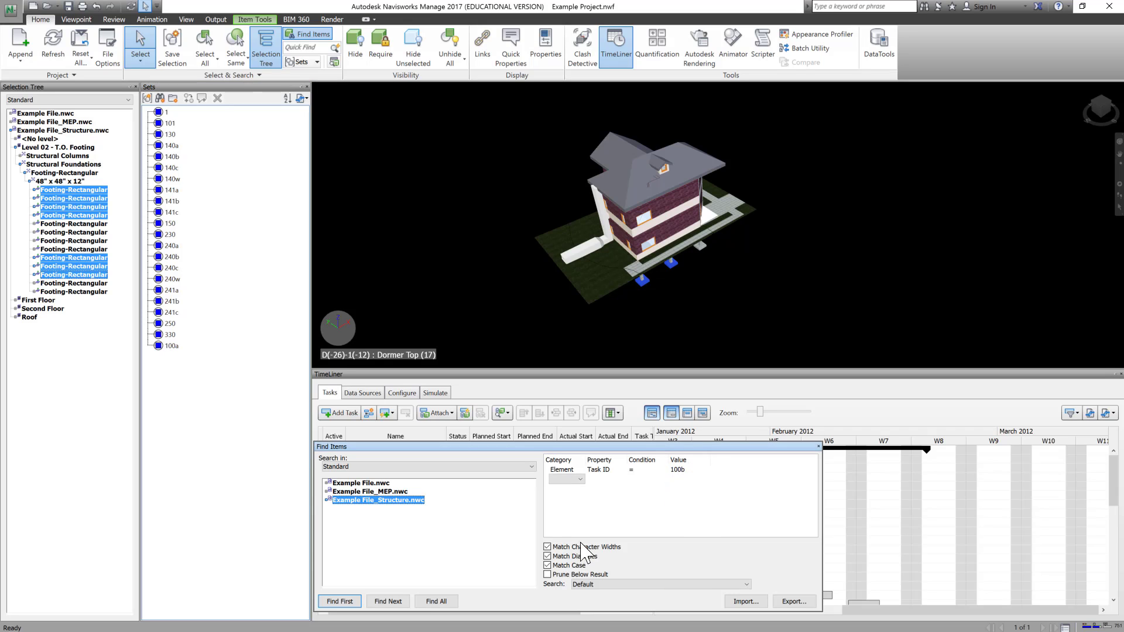
left_click(437, 602)
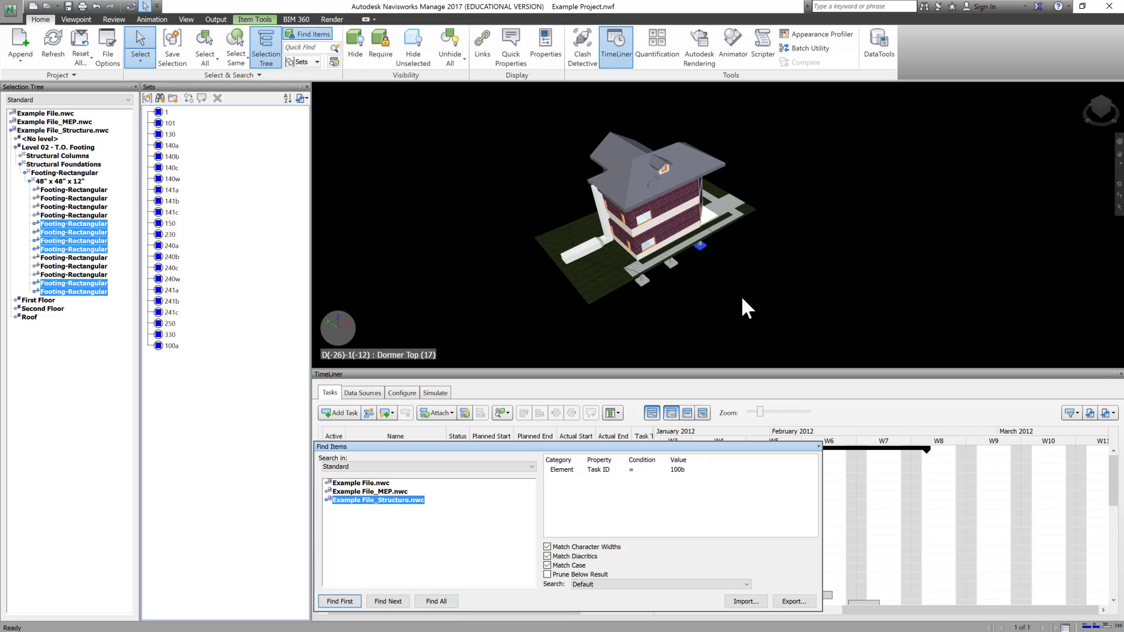
Save the found second batch of footings as a selection set named 100b.
right_click(196, 379)
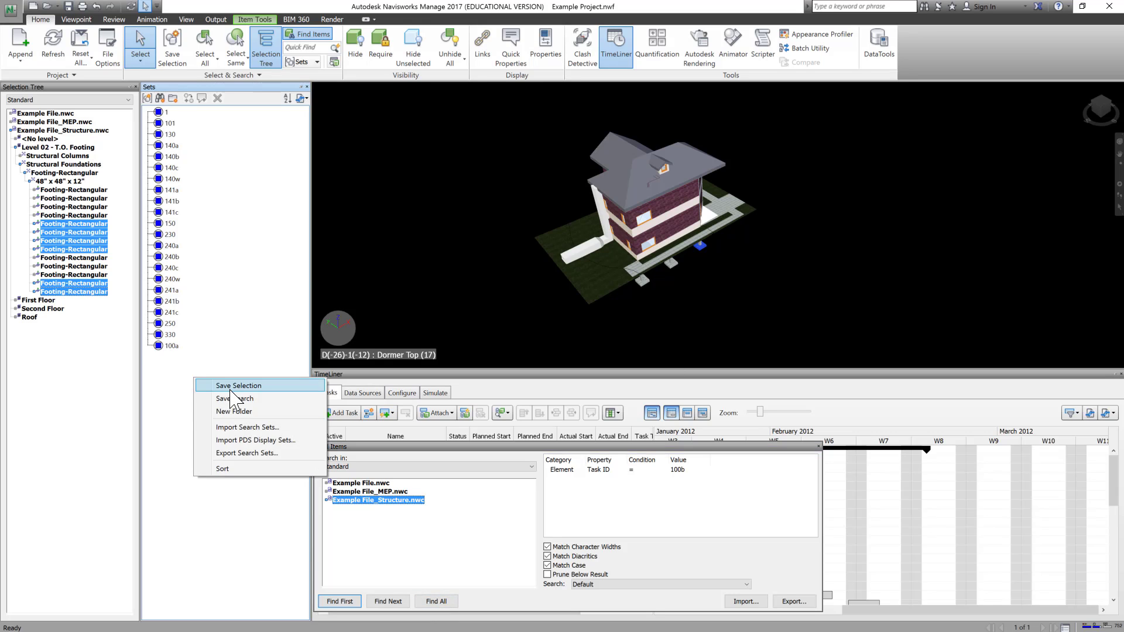
left_click(234, 386)
type("100b")
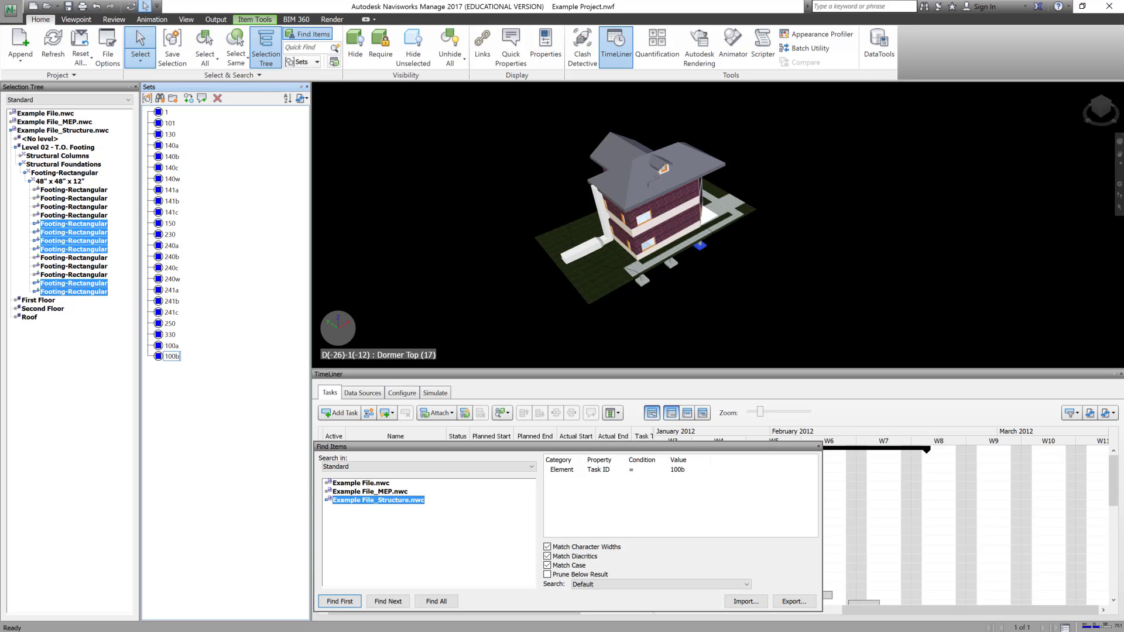
key("Return")
Change the Task ID search value to 110a and find all matching structure items.
left_click(688, 469)
left_click(705, 469)
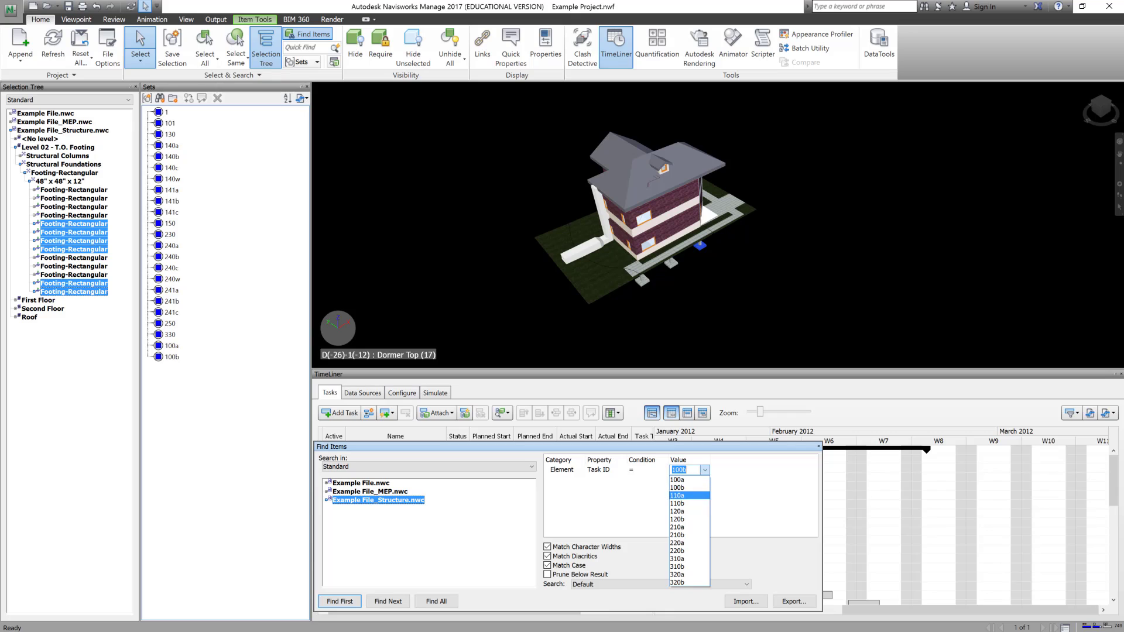
left_click(679, 495)
left_click(445, 601)
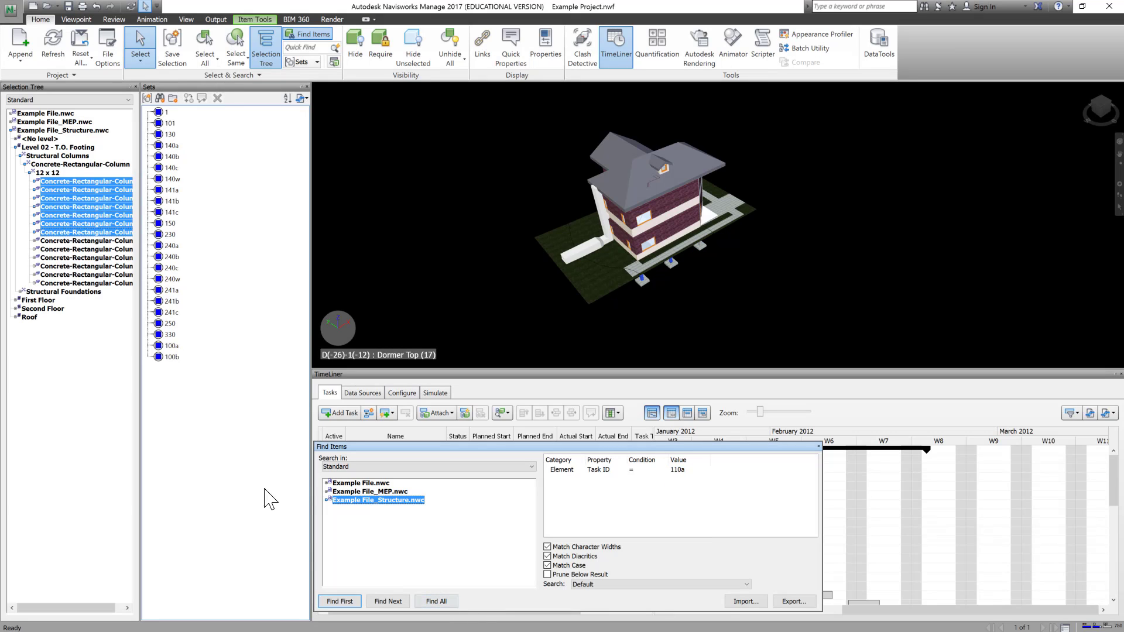
Save the found concrete columns as a selection set named 110a.
right_click(180, 397)
left_click(206, 389)
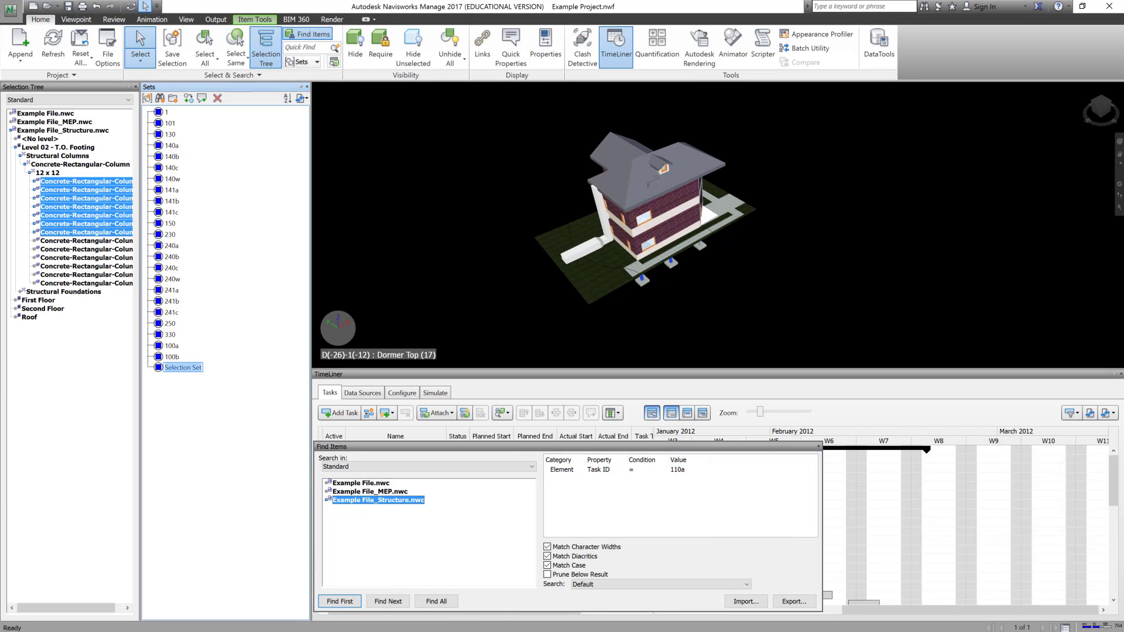
type("110a")
key("Return")
Change the Task ID search value to 110b and find all matching structure items.
left_click(705, 470)
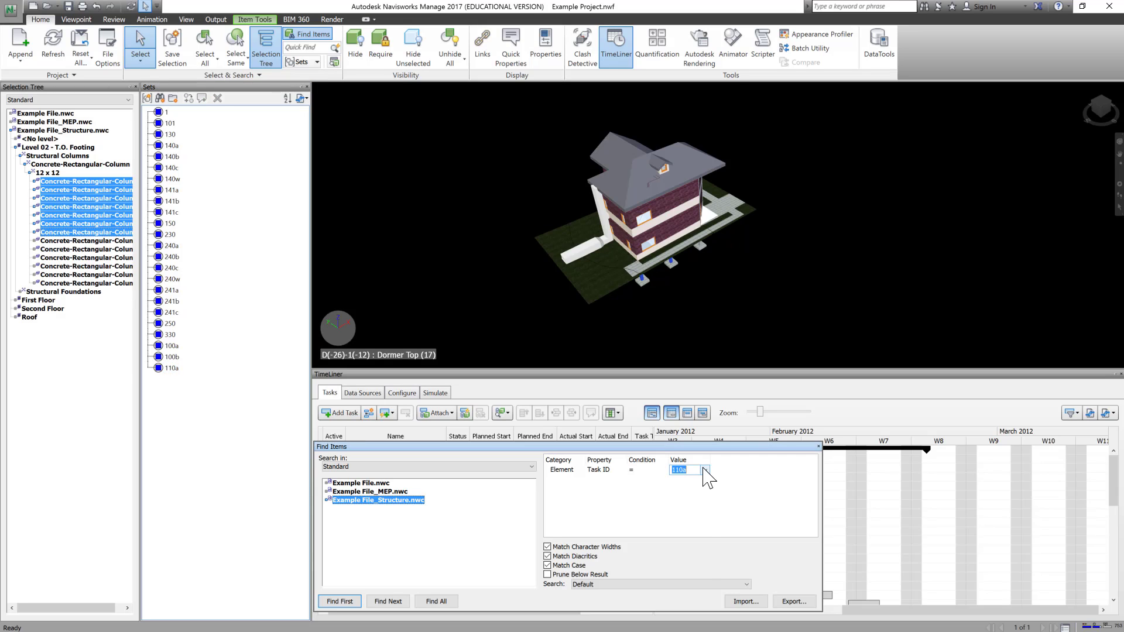
left_click(705, 470)
left_click(679, 504)
left_click(436, 601)
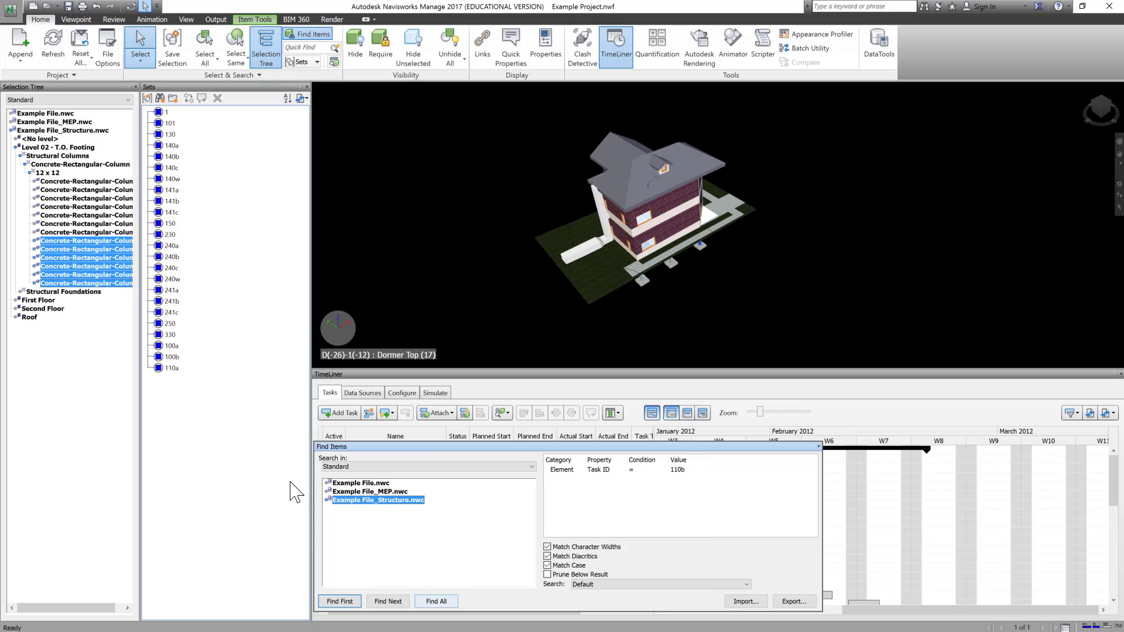
Save the found second batch of concrete columns as a selection set named 110b.
right_click(190, 410)
left_click(228, 417)
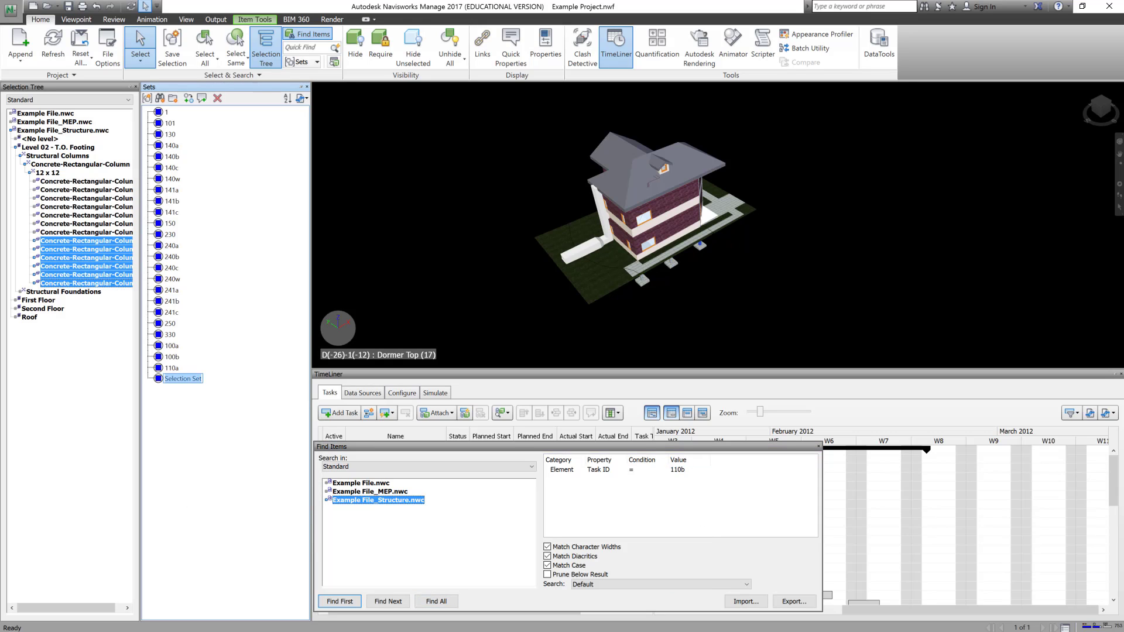
type("110b")
key("Return")
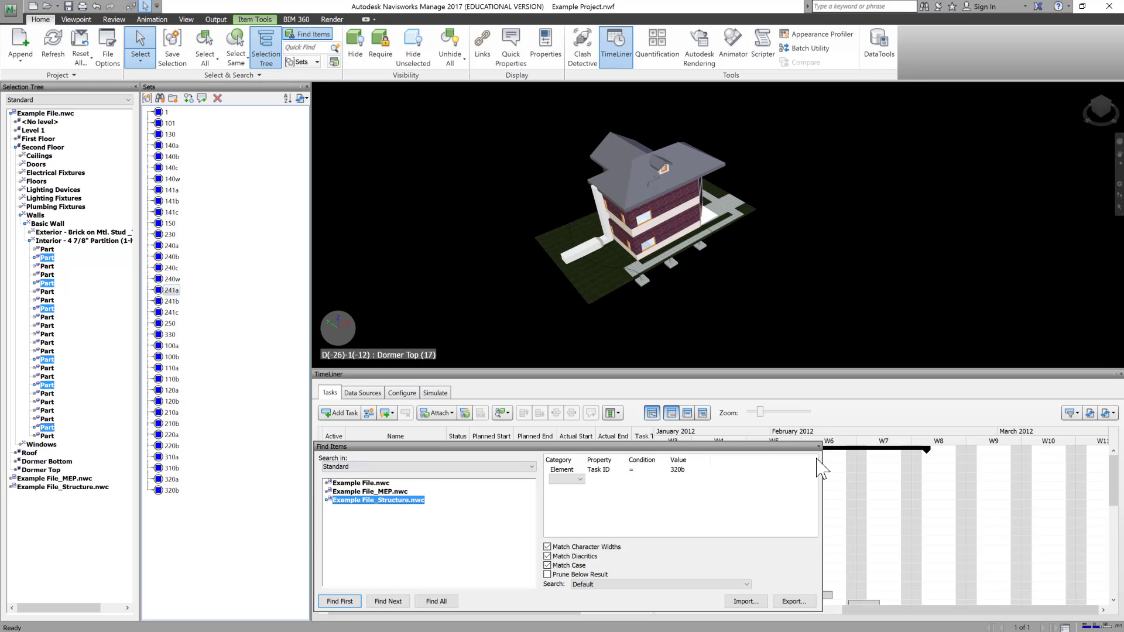
Close the item search and widen the TimeLiner task table until the Attached and Total Cost columns show.
left_click(818, 447)
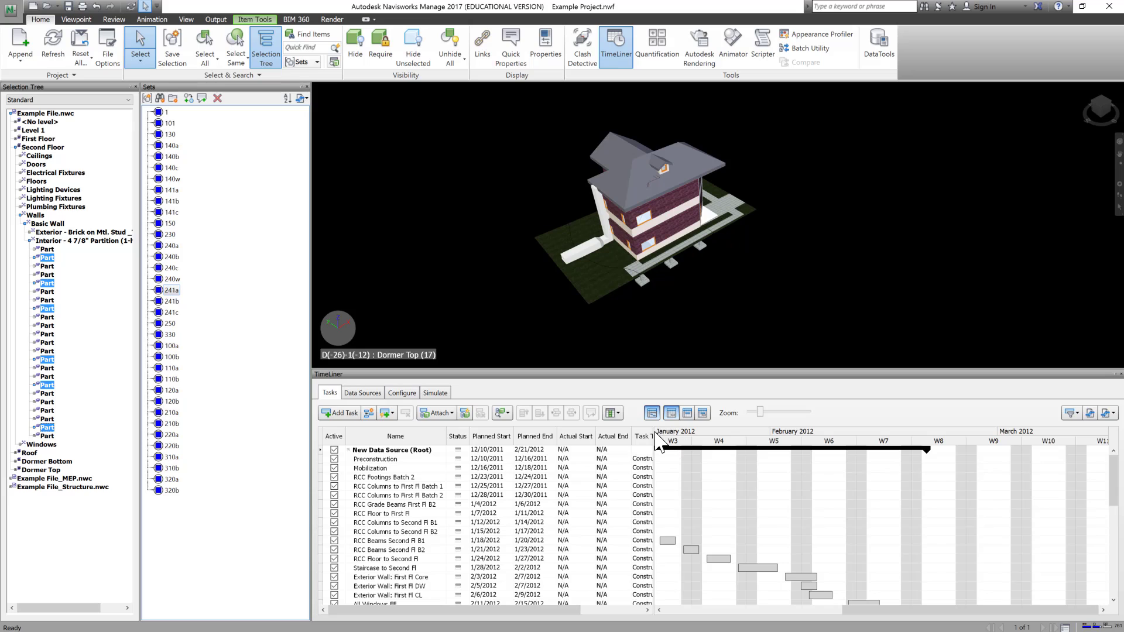
left_click_drag(653, 430, 793, 446)
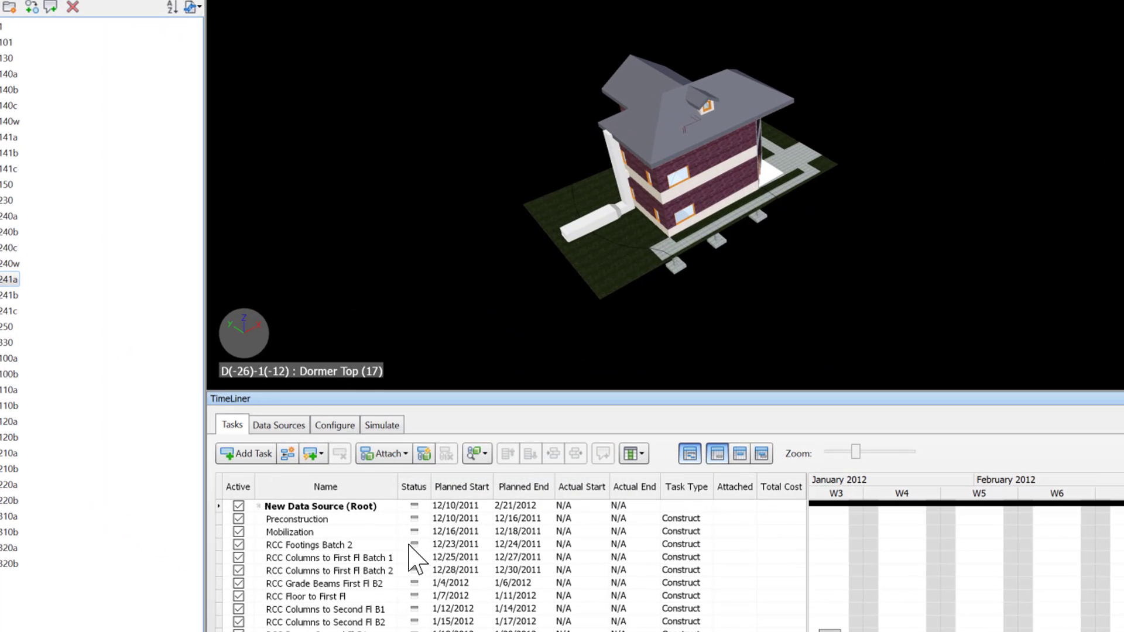
Enable the TimeLiner auto-attach rule that maps tasks from Column Name to Selection Sets with the same name.
left_click(424, 454)
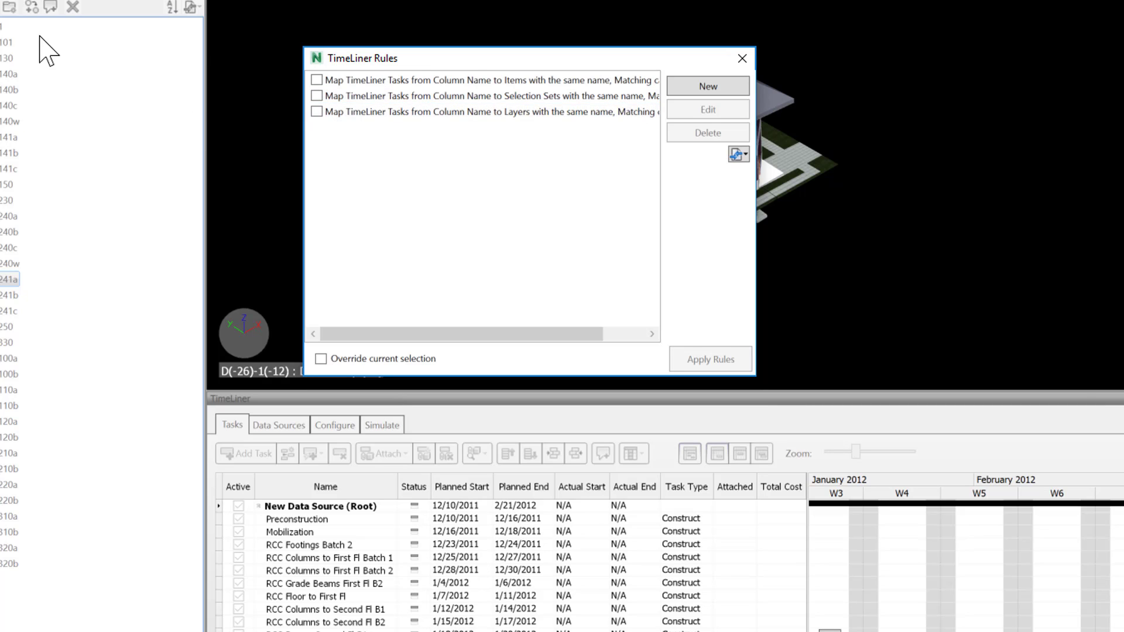
left_click(316, 96)
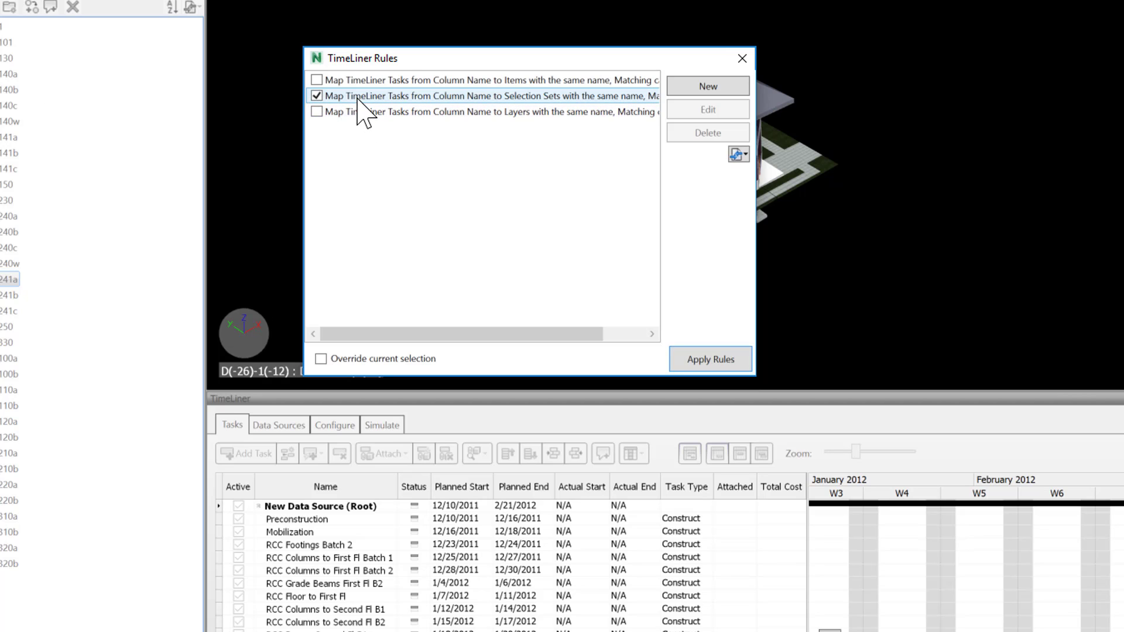
left_click(363, 96)
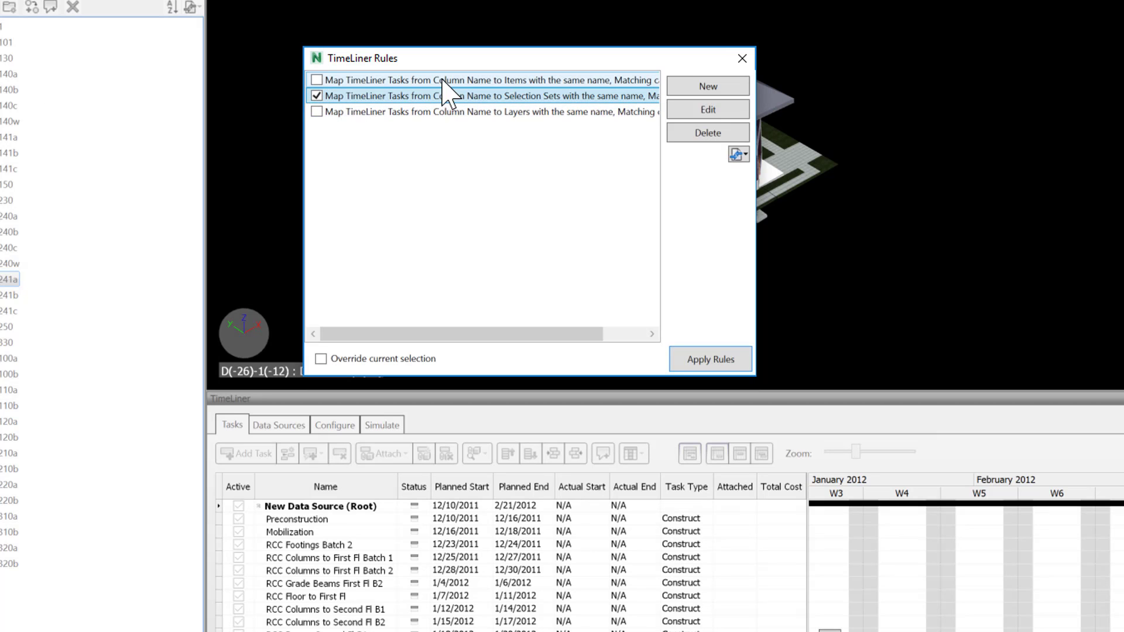
Edit the enabled rule to map tasks from column User 1 to Selection Sets, and save the rule.
left_click(707, 110)
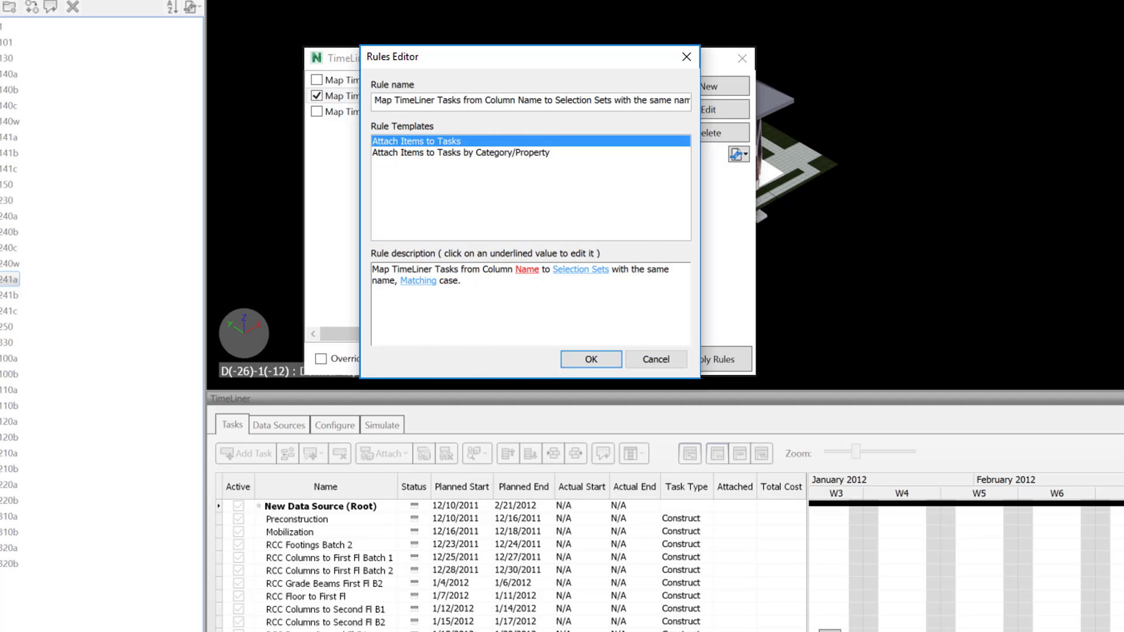
left_click(526, 270)
left_click(622, 217)
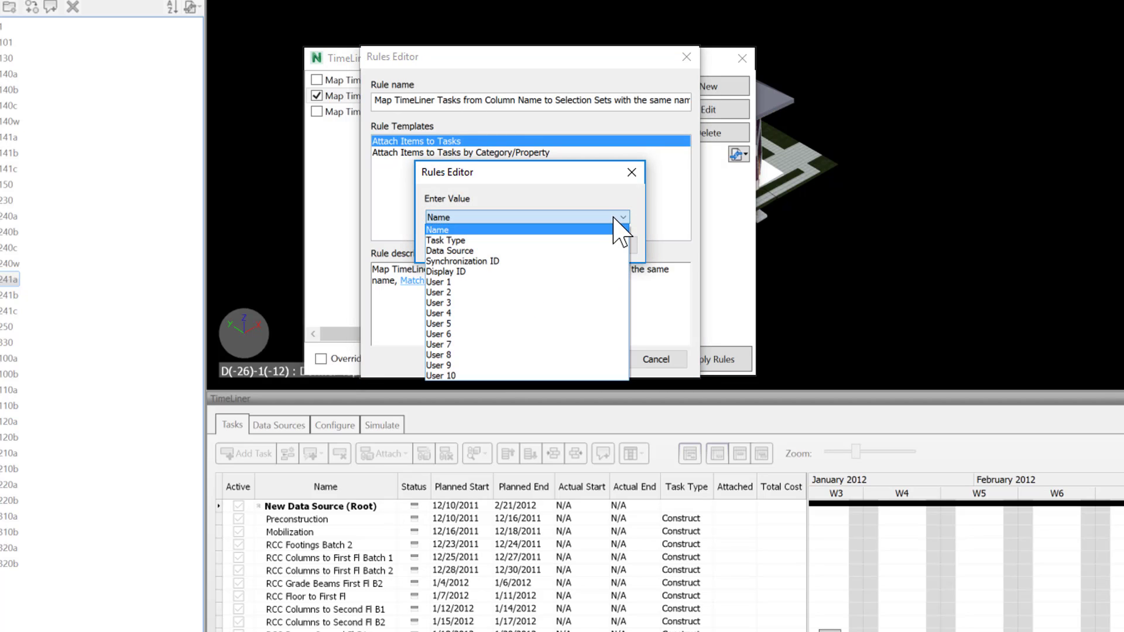
left_click(534, 283)
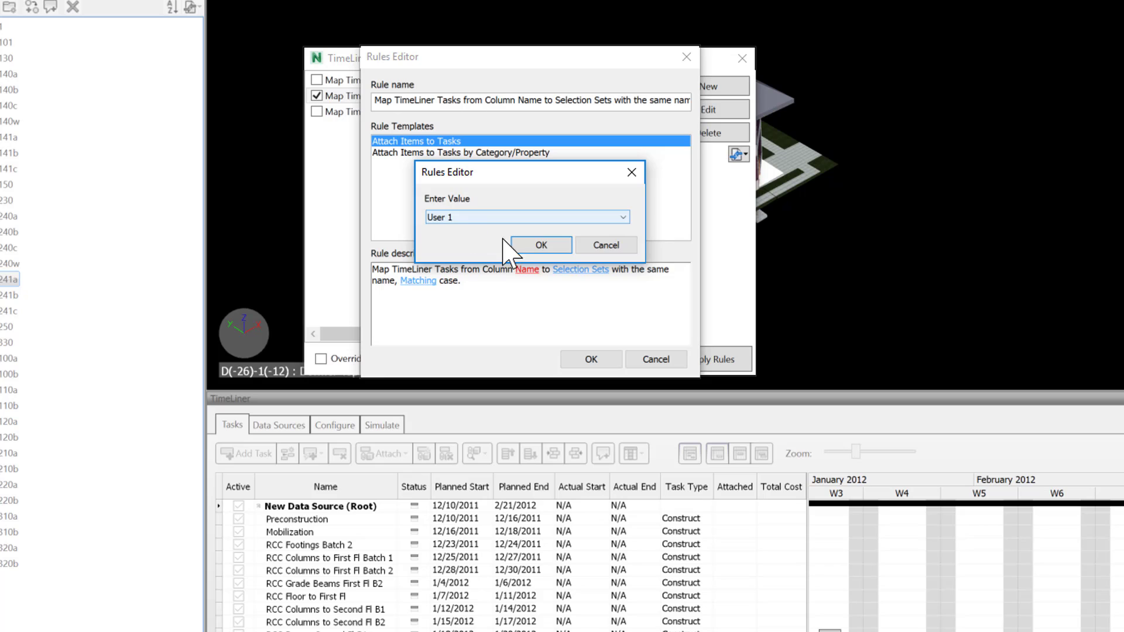
left_click(540, 244)
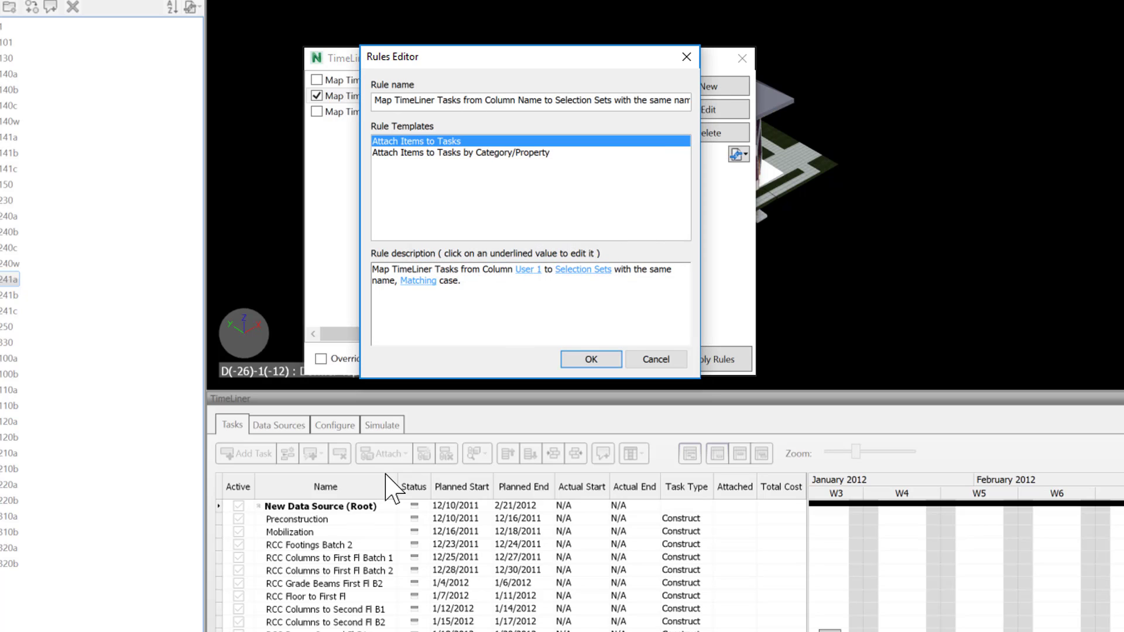
left_click(583, 269)
left_click(591, 359)
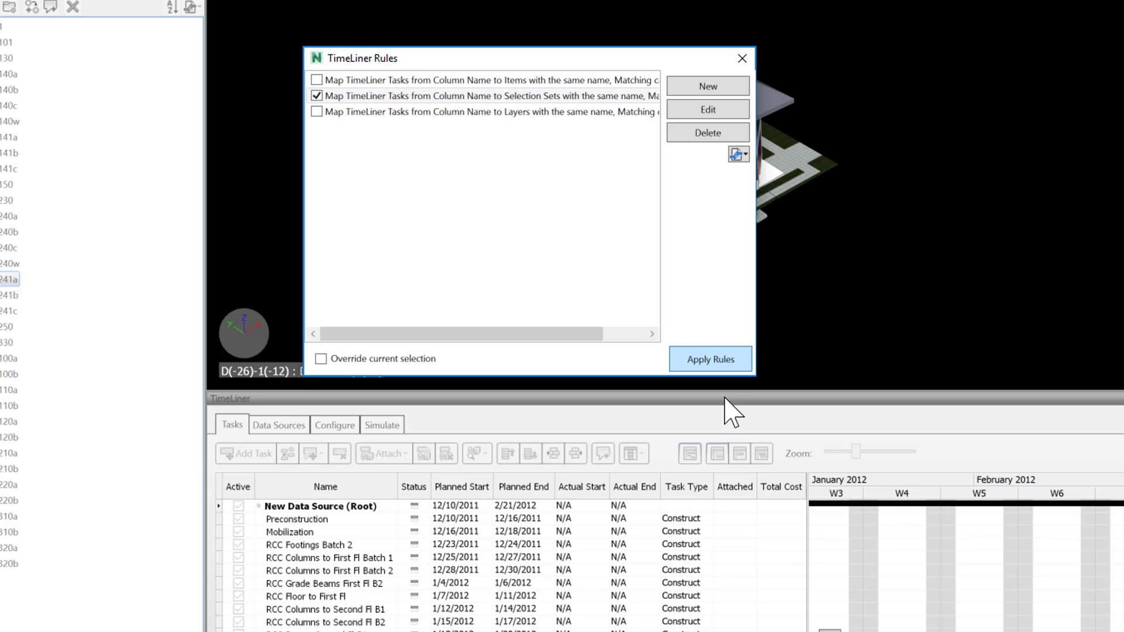
Apply the rule to attach the selection sets to the tasks, and widen the Attached column to show the full set names.
left_click(725, 368)
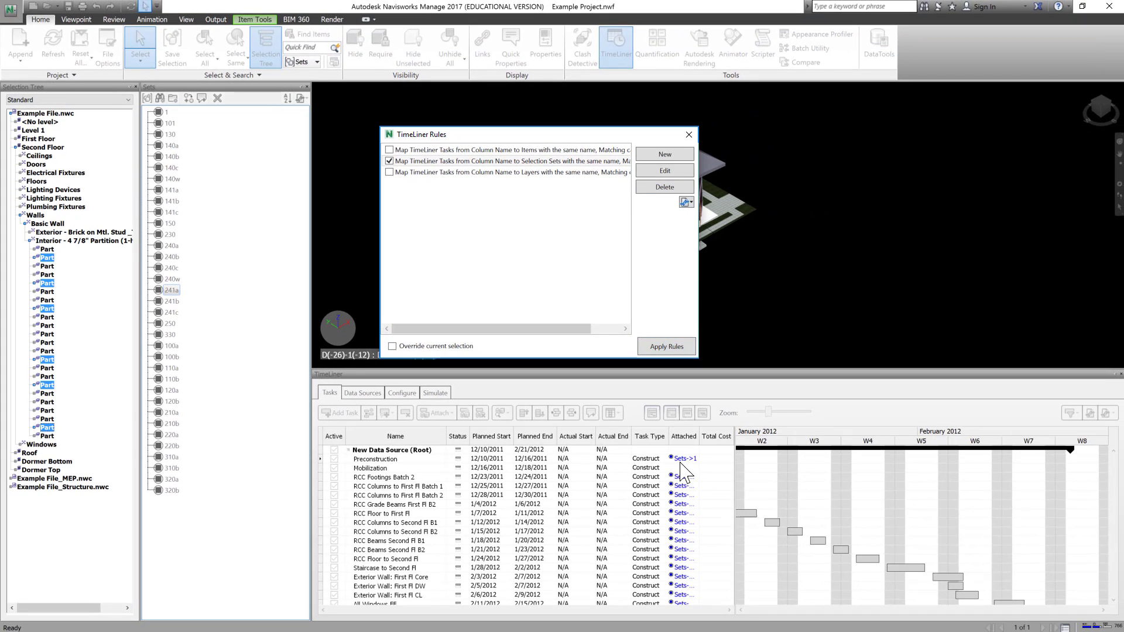
left_click(688, 135)
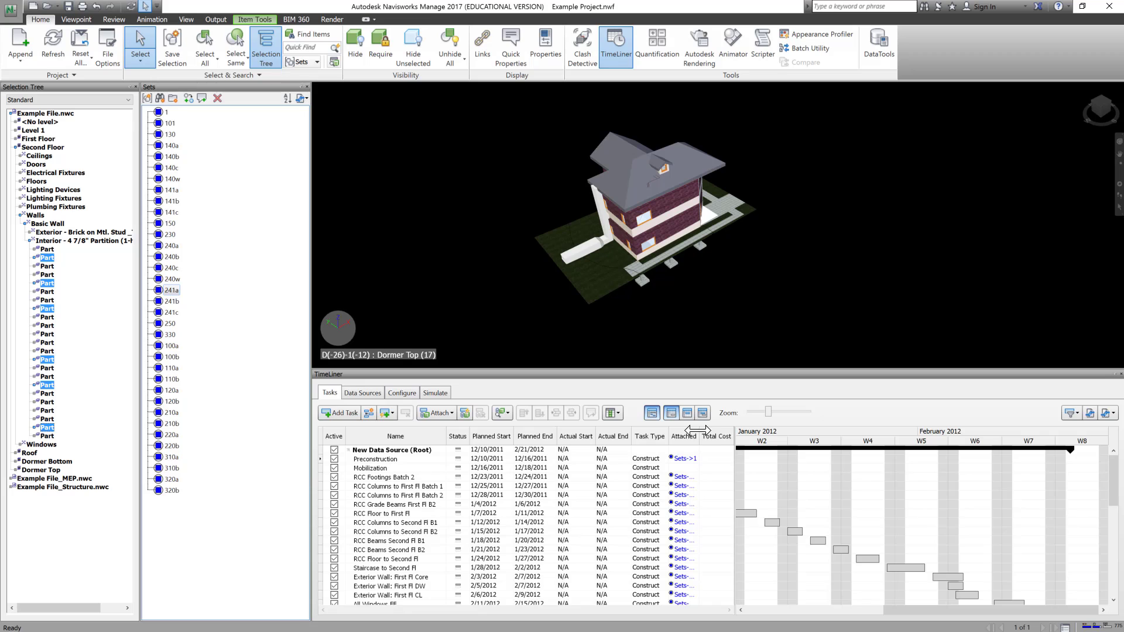
left_click_drag(725, 432, 728, 432)
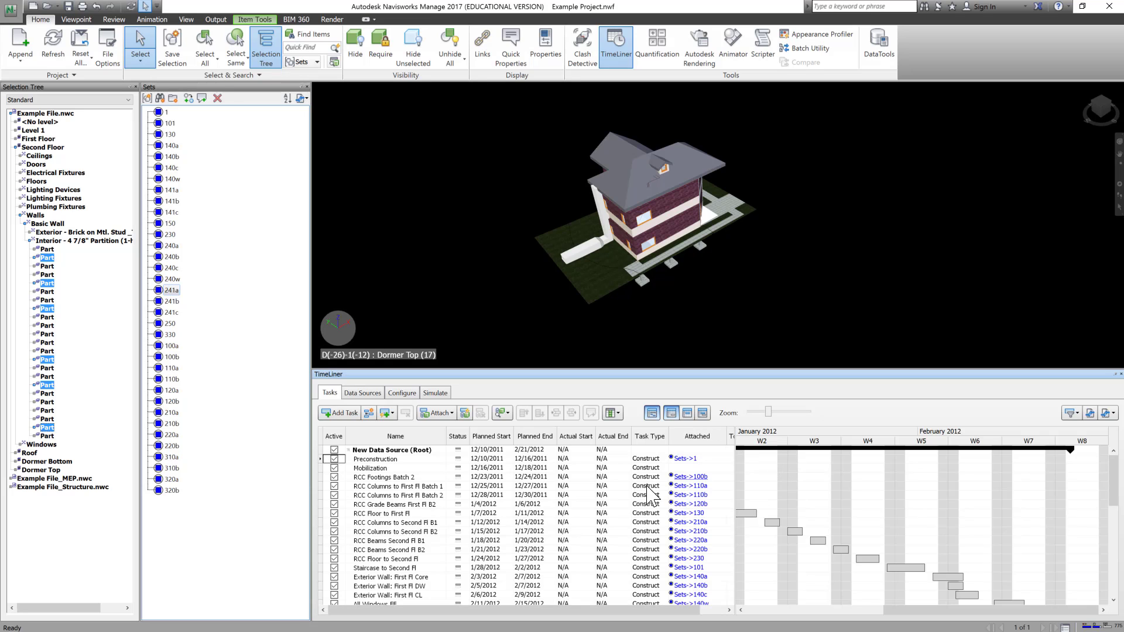
mouse_move(1113, 471)
left_mouse_down()
mouse_move(1119, 544)
mouse_move(1111, 466)
left_mouse_up()
Set the simulation's playback duration to 30 seconds.
left_click(440, 394)
left_click(434, 433)
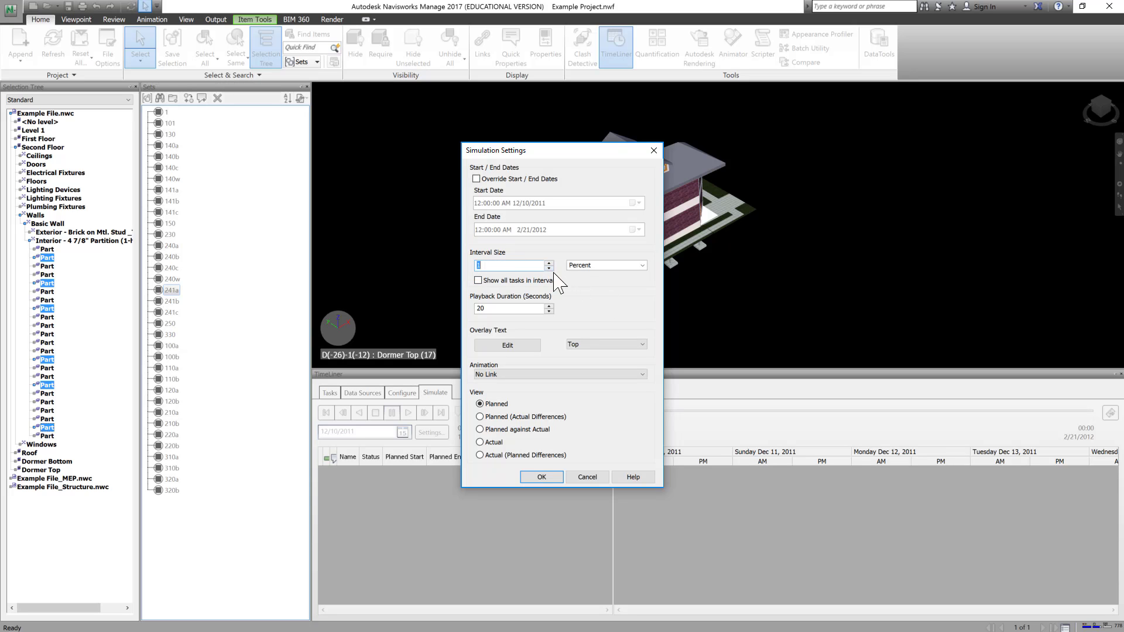
double_click(493, 310)
type("30")
left_click(541, 477)
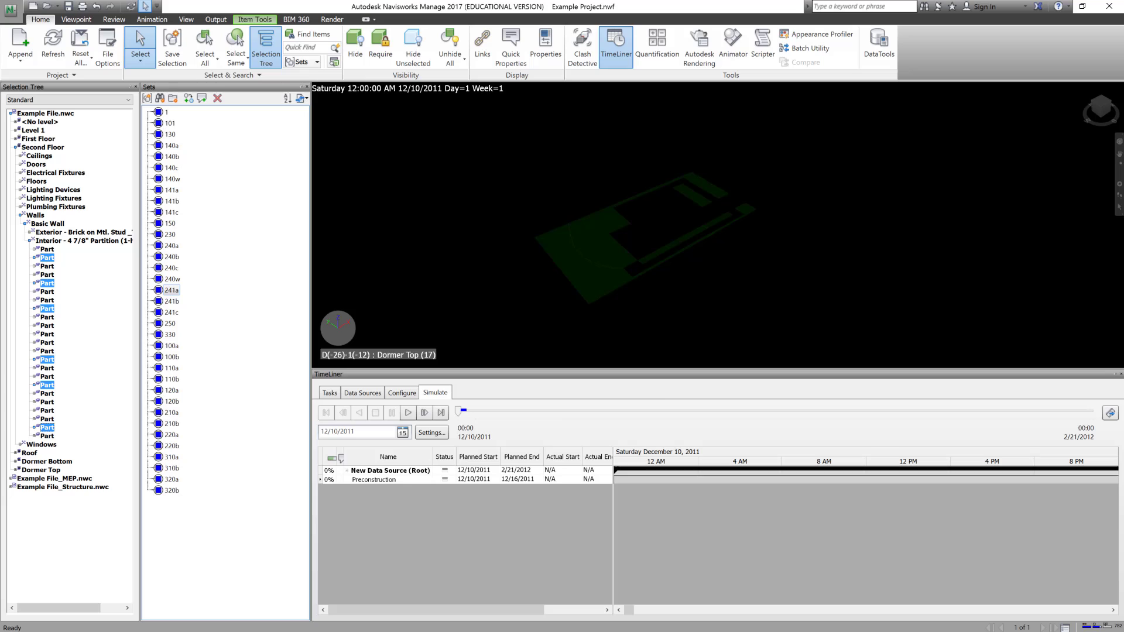
Play the 4D construction simulation and inspect the finished house model up close.
left_click(409, 412)
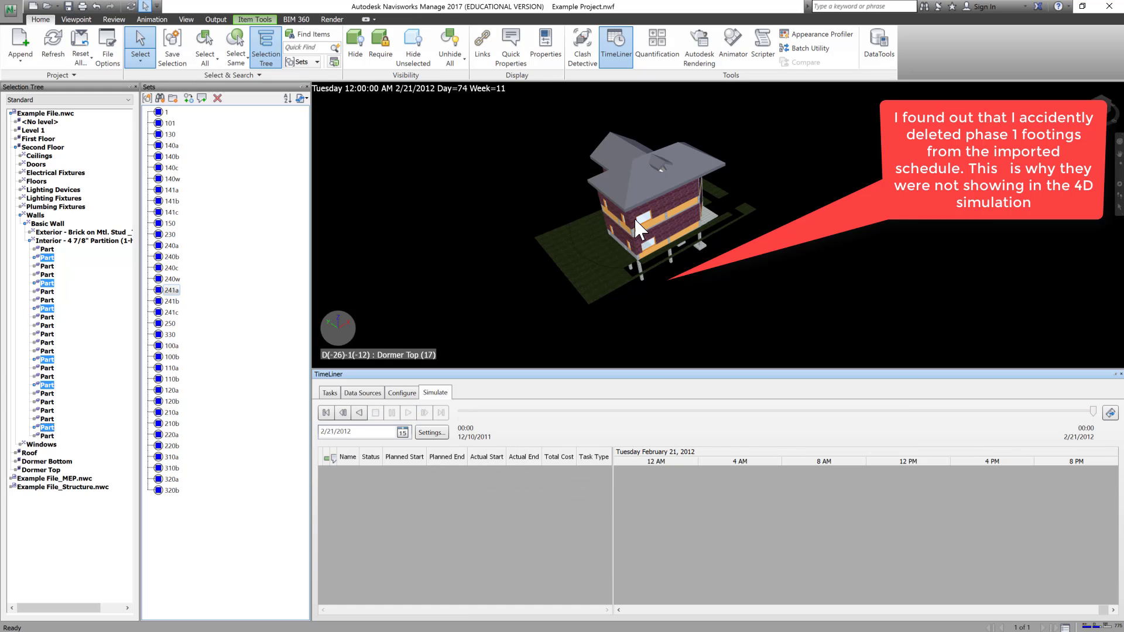
left_click(792, 169)
scroll(771, 164, "up", 3)
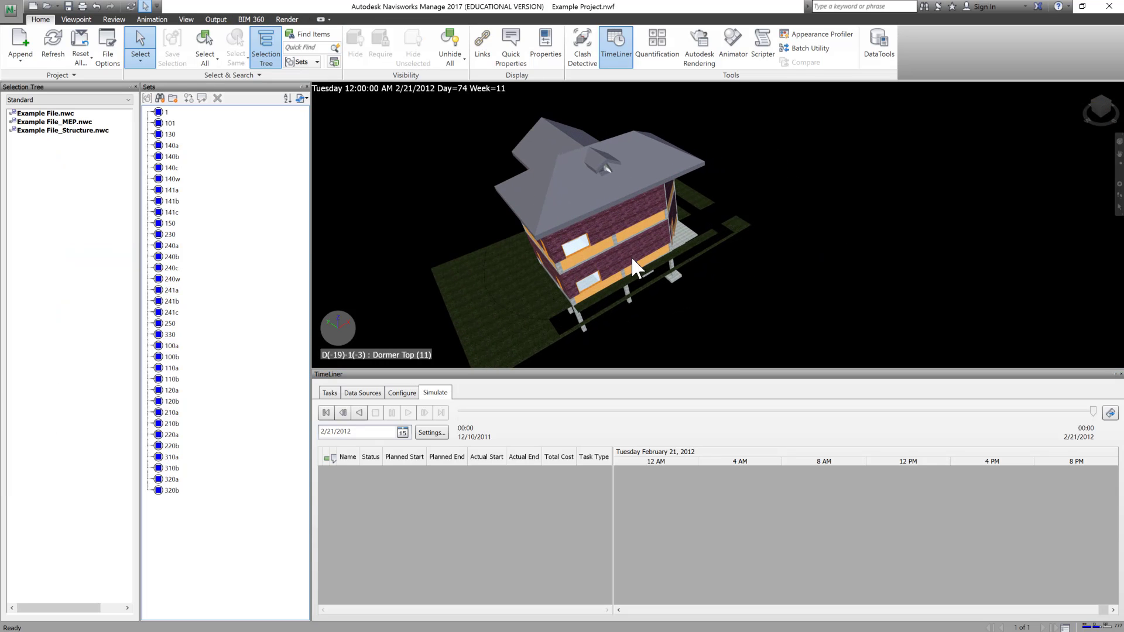